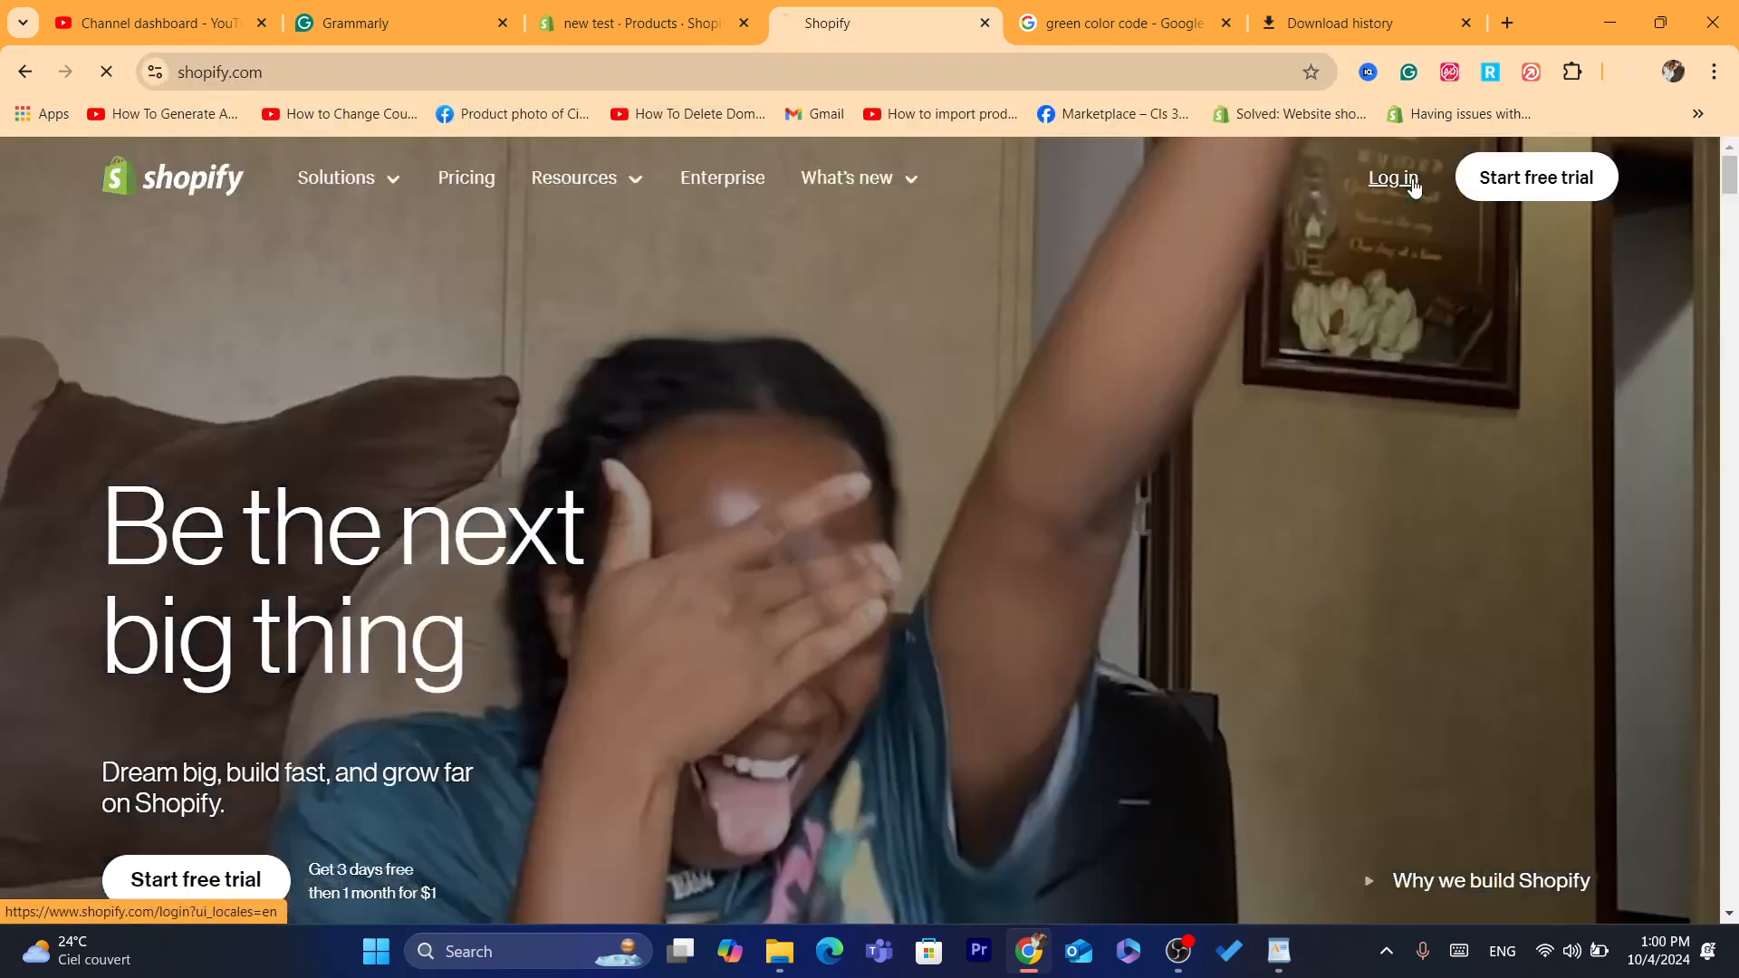
Step: Log in to the Shopify admin from the Shopify home page
{"action": "left_click", "coordinate": [1414, 187]}
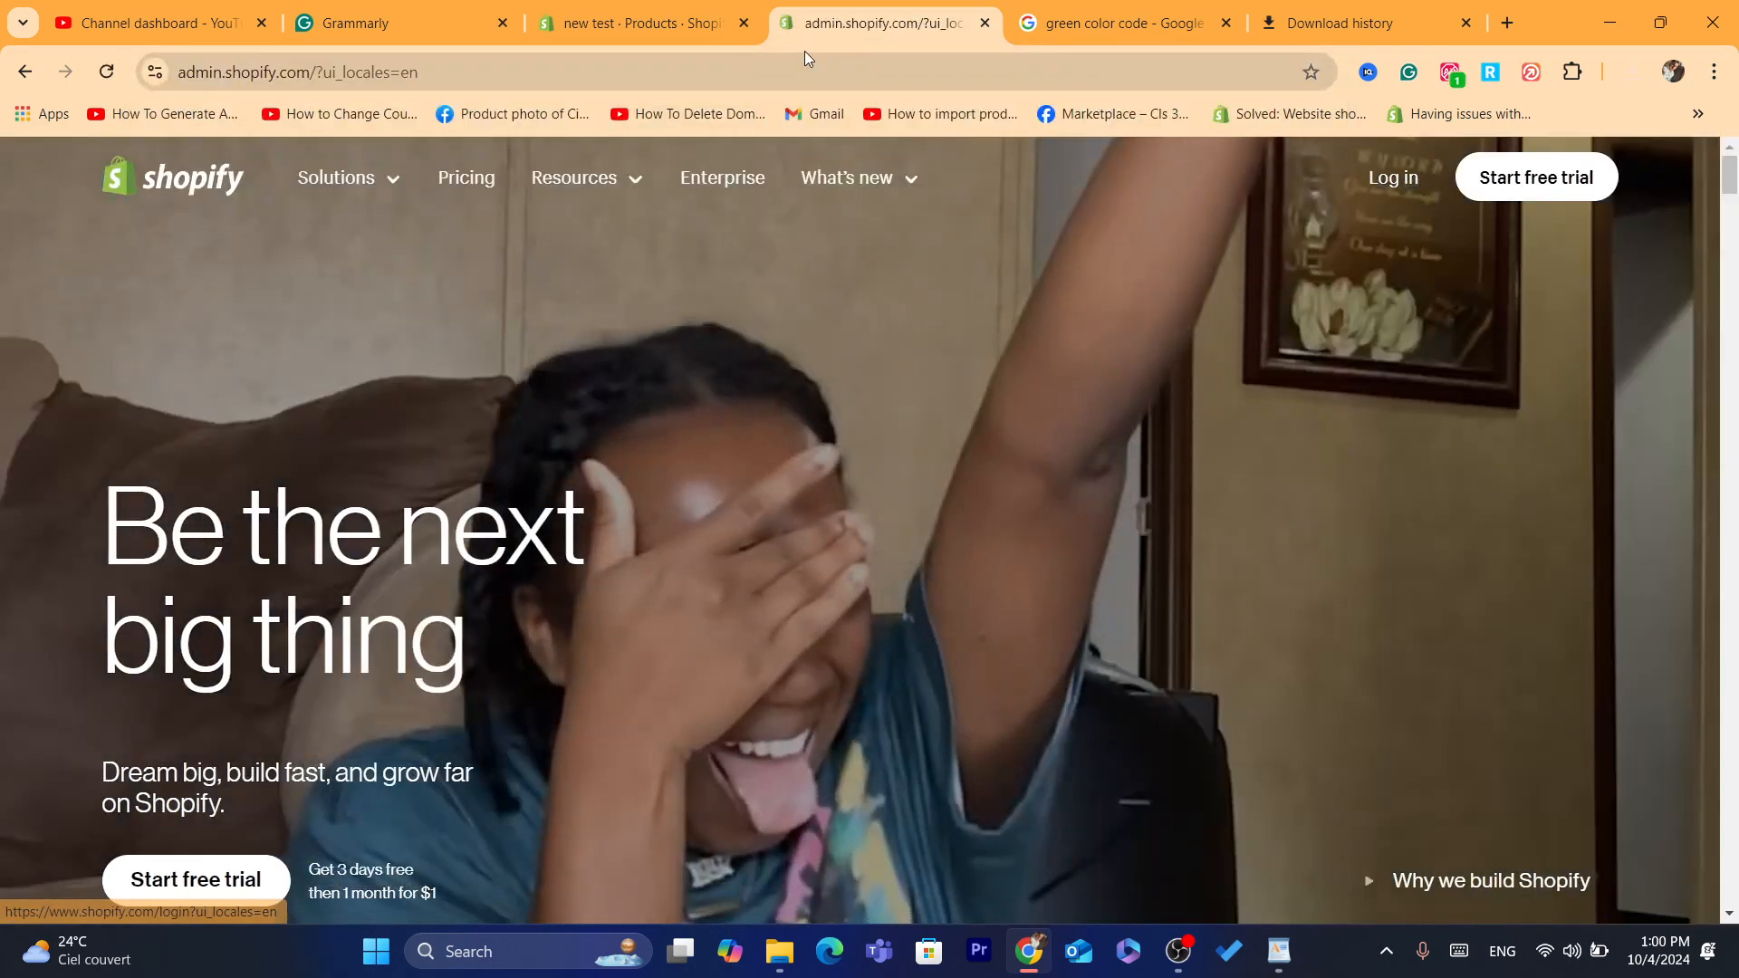
{"action": "left_click", "coordinate": [856, 72]}
{"action": "left_click", "coordinate": [863, 76]}
{"action": "left_click", "coordinate": [863, 76]}
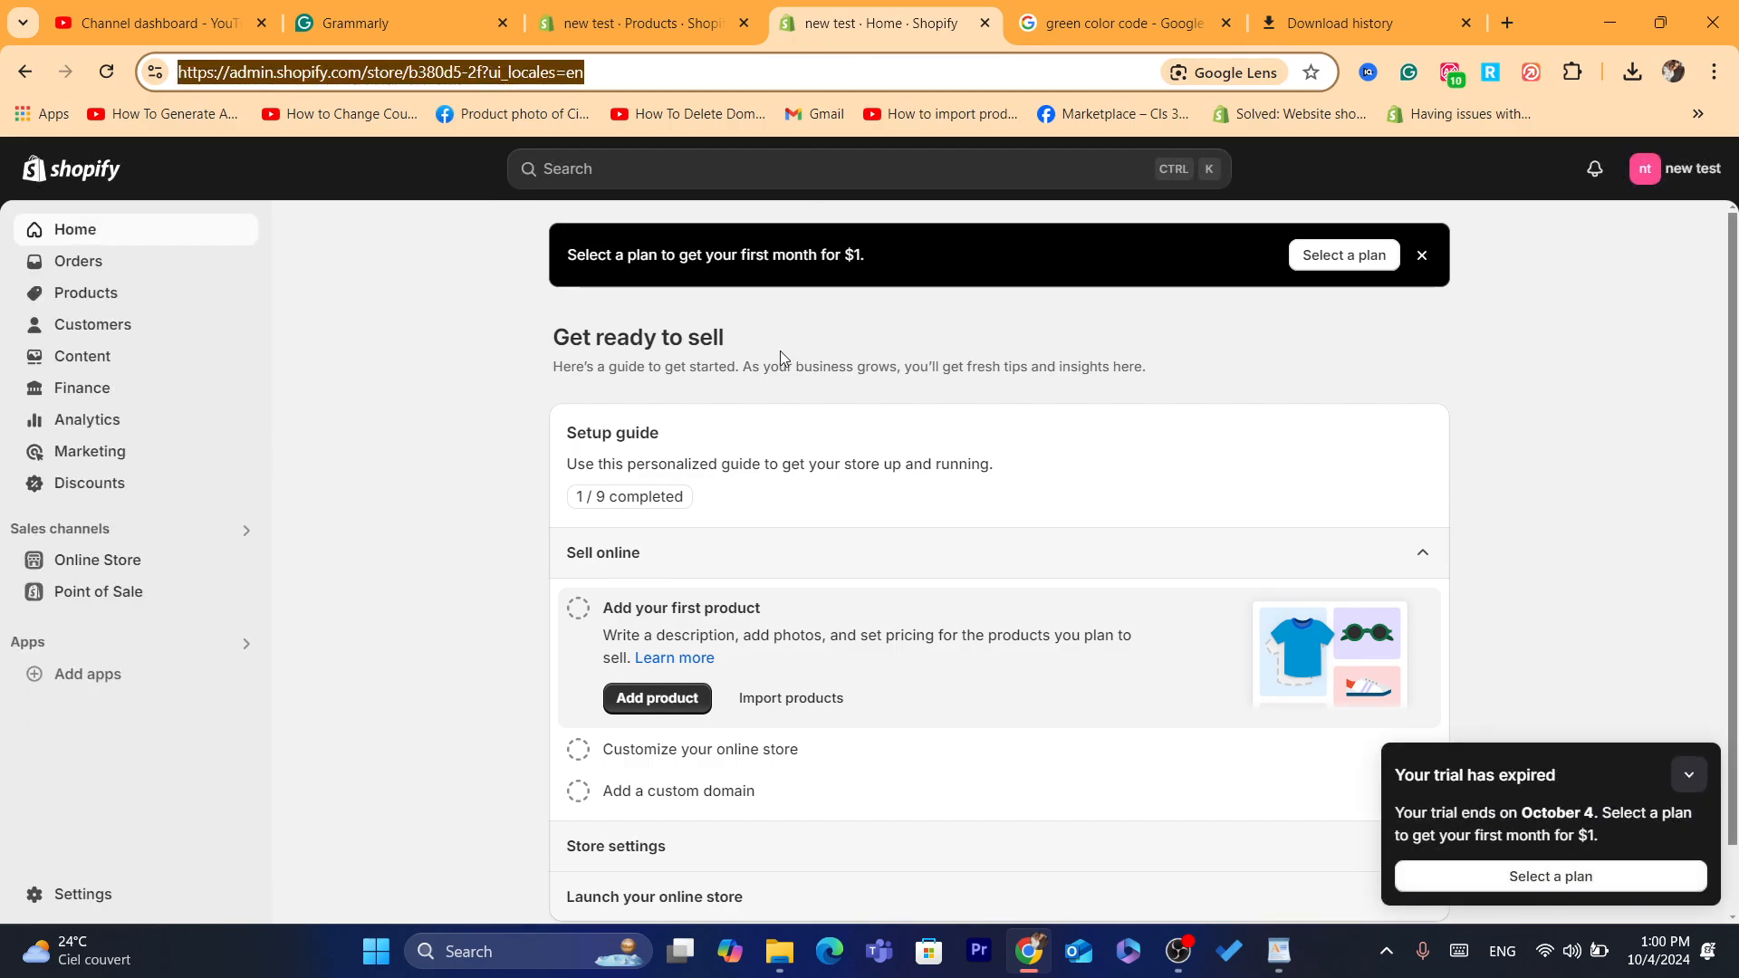
{"action": "left_click", "coordinate": [802, 375]}
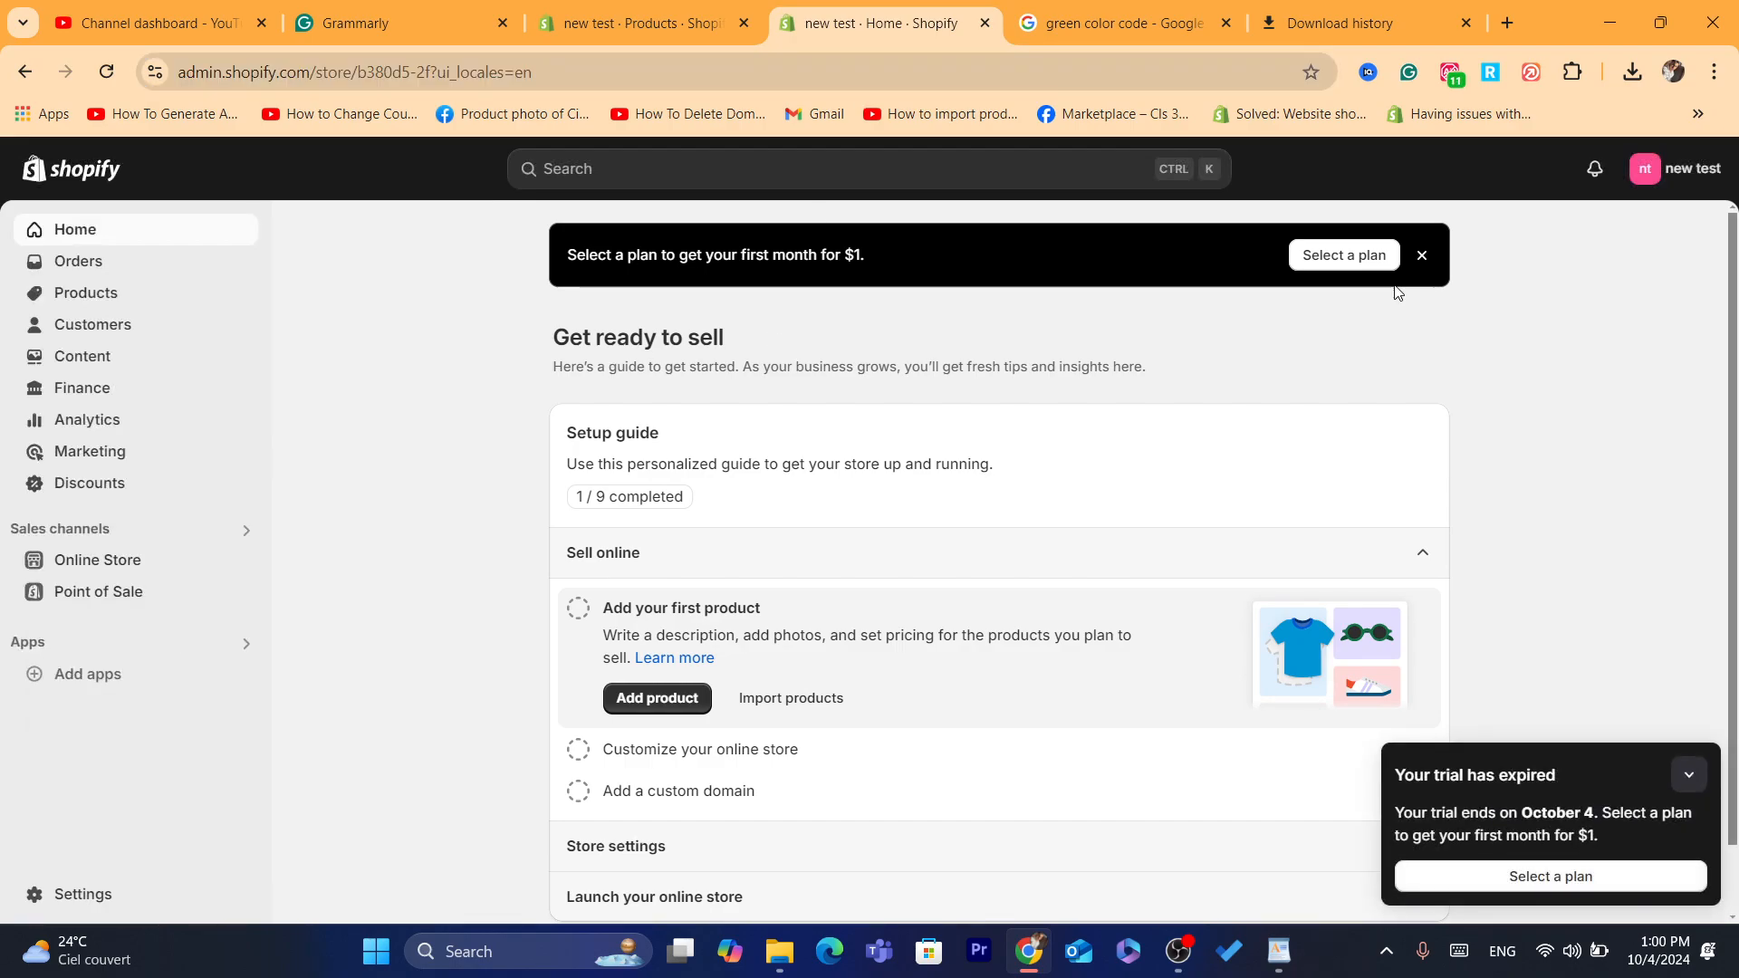
Step: Switch to the "for vids" store and open its product list
{"action": "left_click", "coordinate": [1680, 168]}
{"action": "left_click", "coordinate": [1466, 275]}
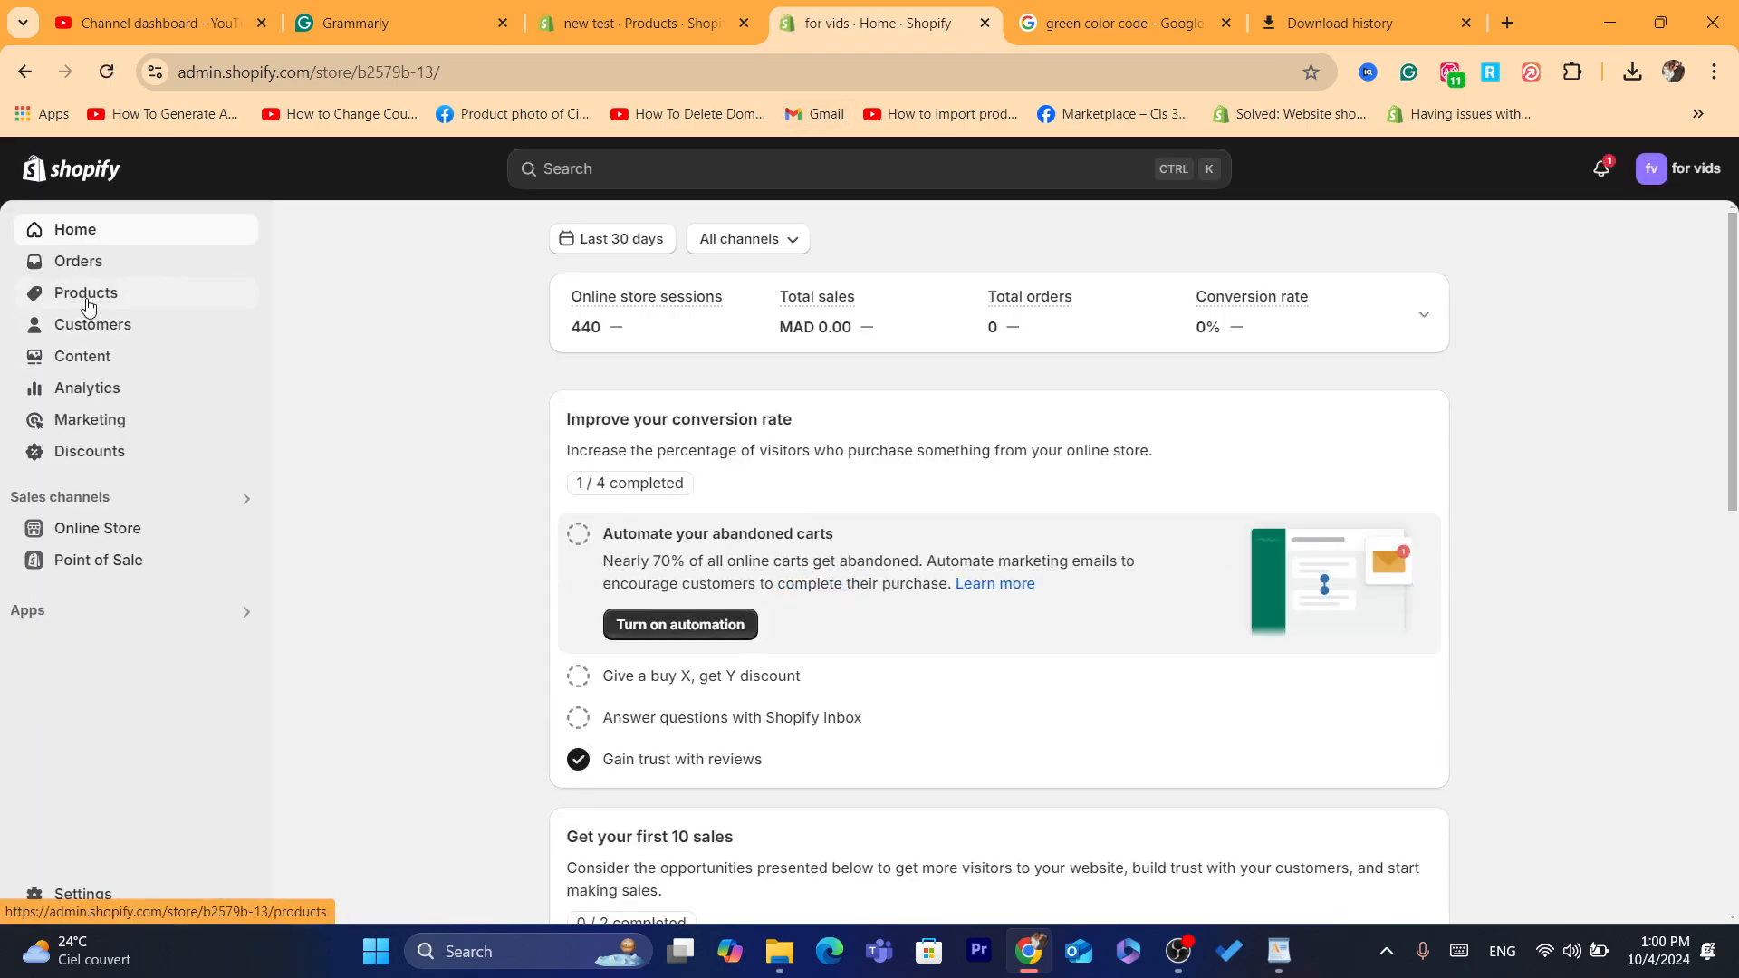
{"action": "left_click", "coordinate": [88, 299]}
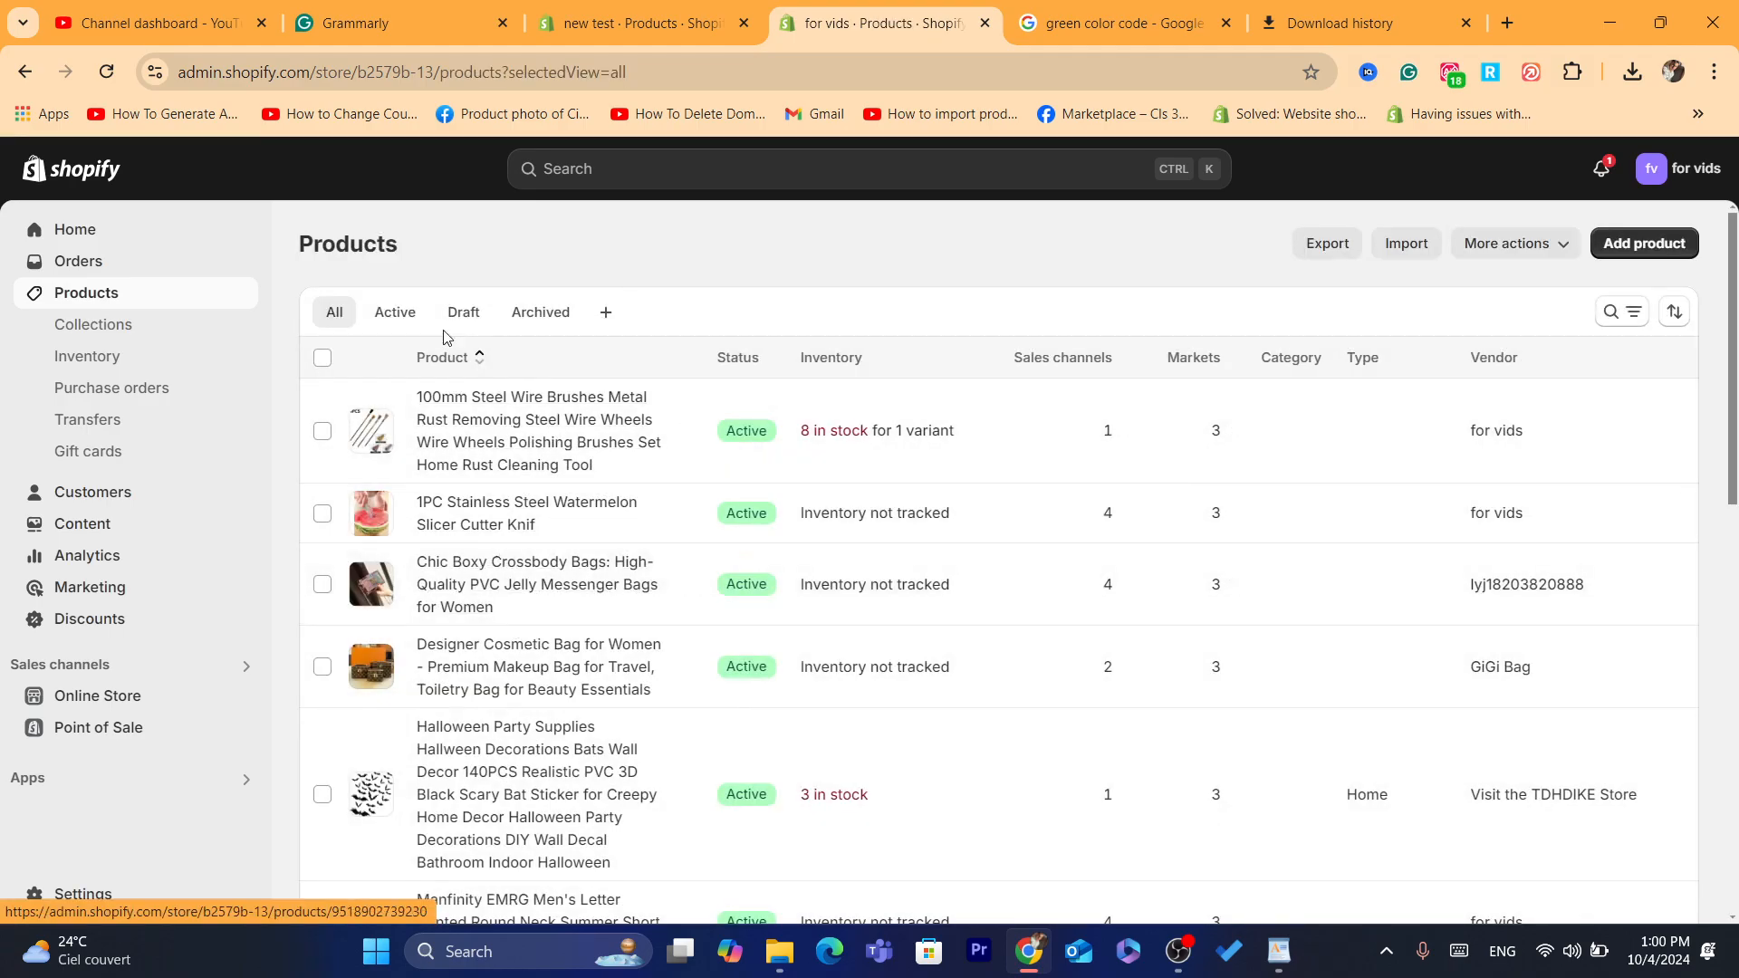
Step: Select the Manfinity EMRG T-shirt, the Travel Toiletry Bag, the Merino Blazer and the SHEIN Clasi blouse in the product list
{"action": "left_click_drag", "start_coordinate": [1736, 348], "coordinate": [1737, 499]}
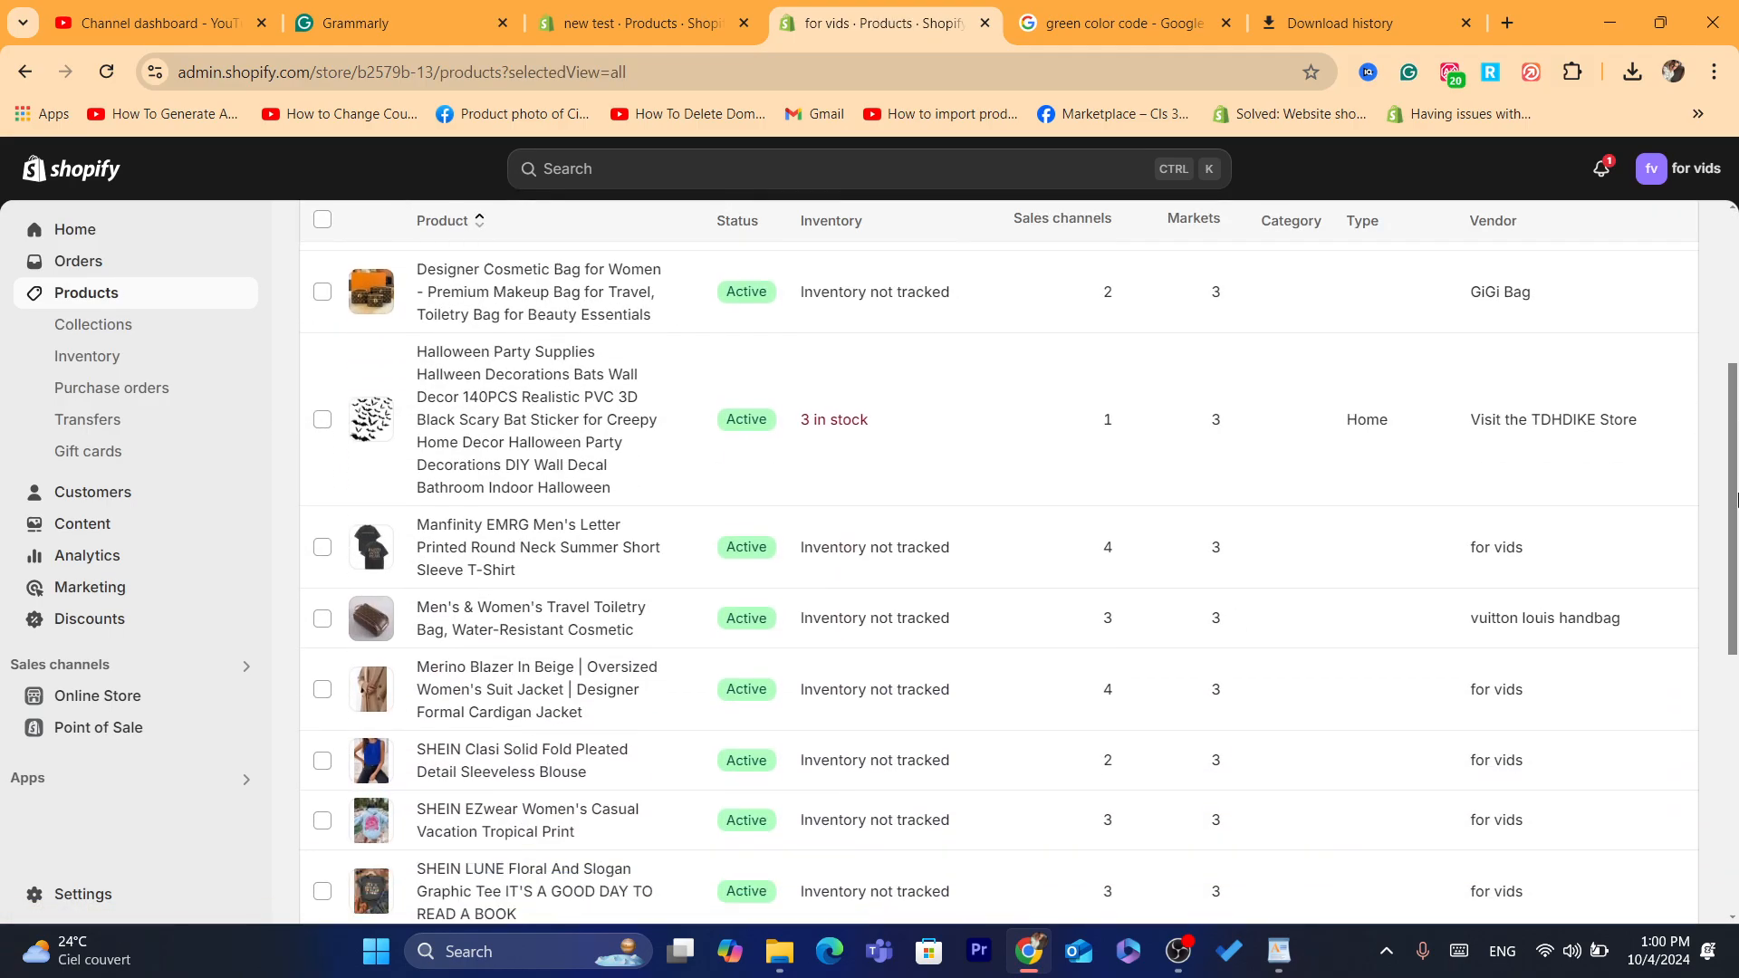
{"action": "left_click", "coordinate": [322, 547]}
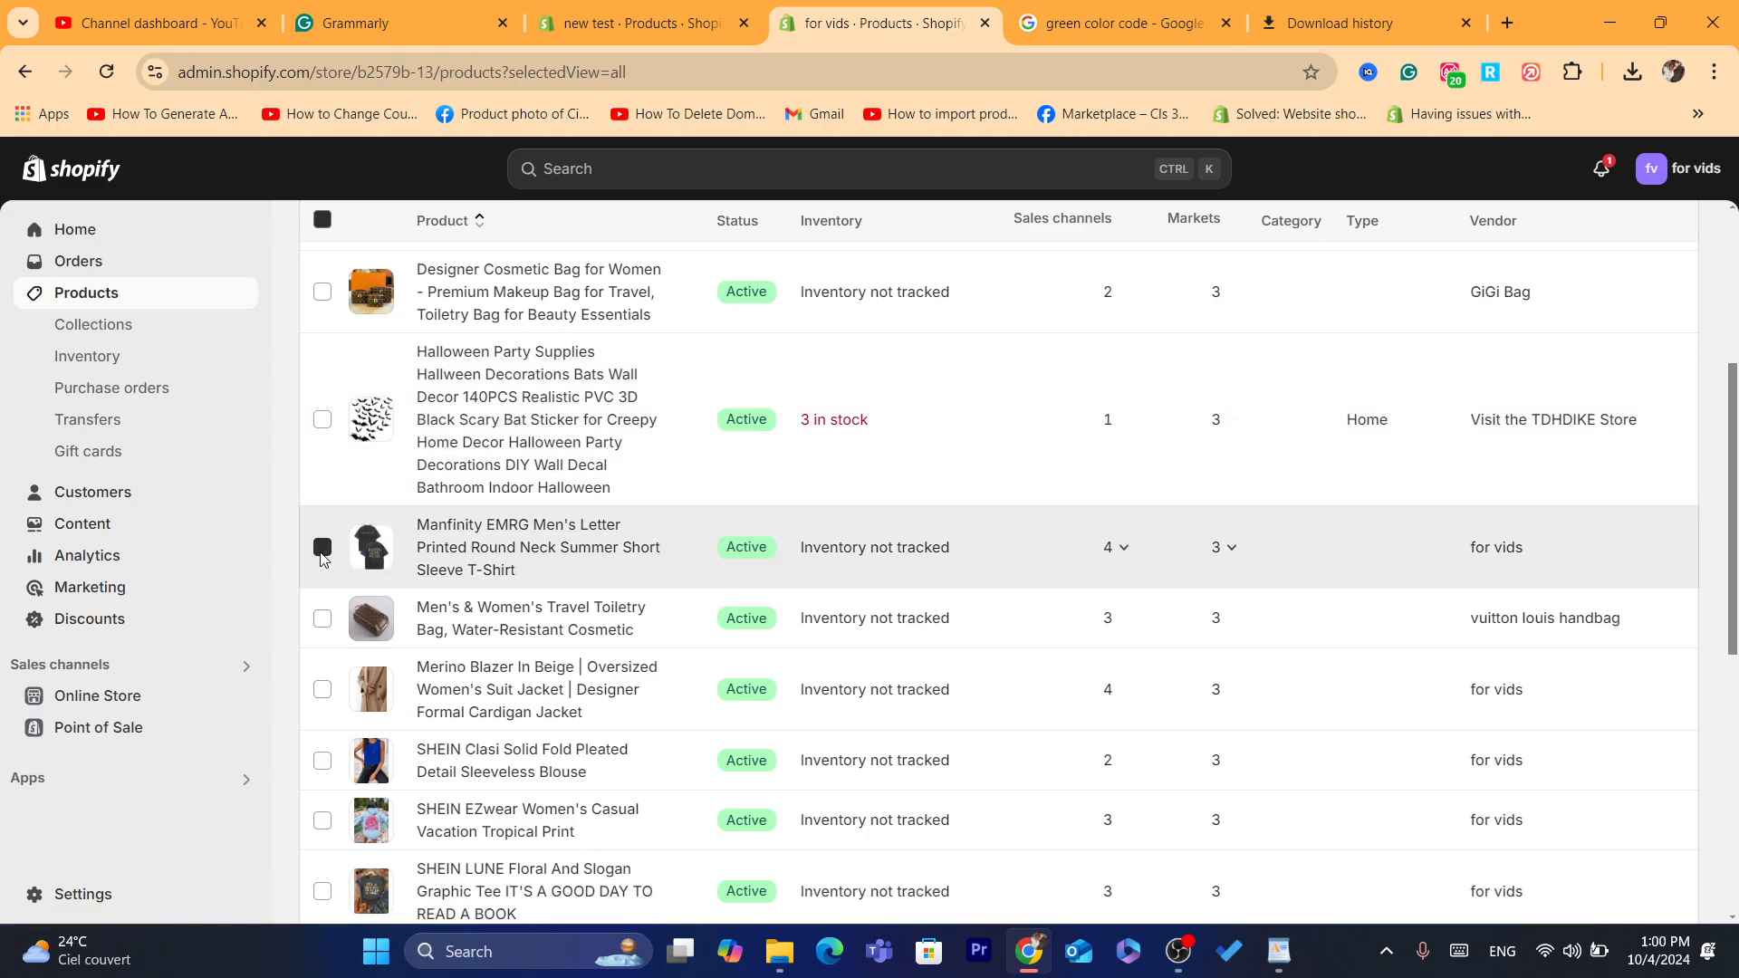
{"action": "left_click", "coordinate": [322, 620]}
{"action": "left_click", "coordinate": [321, 693]}
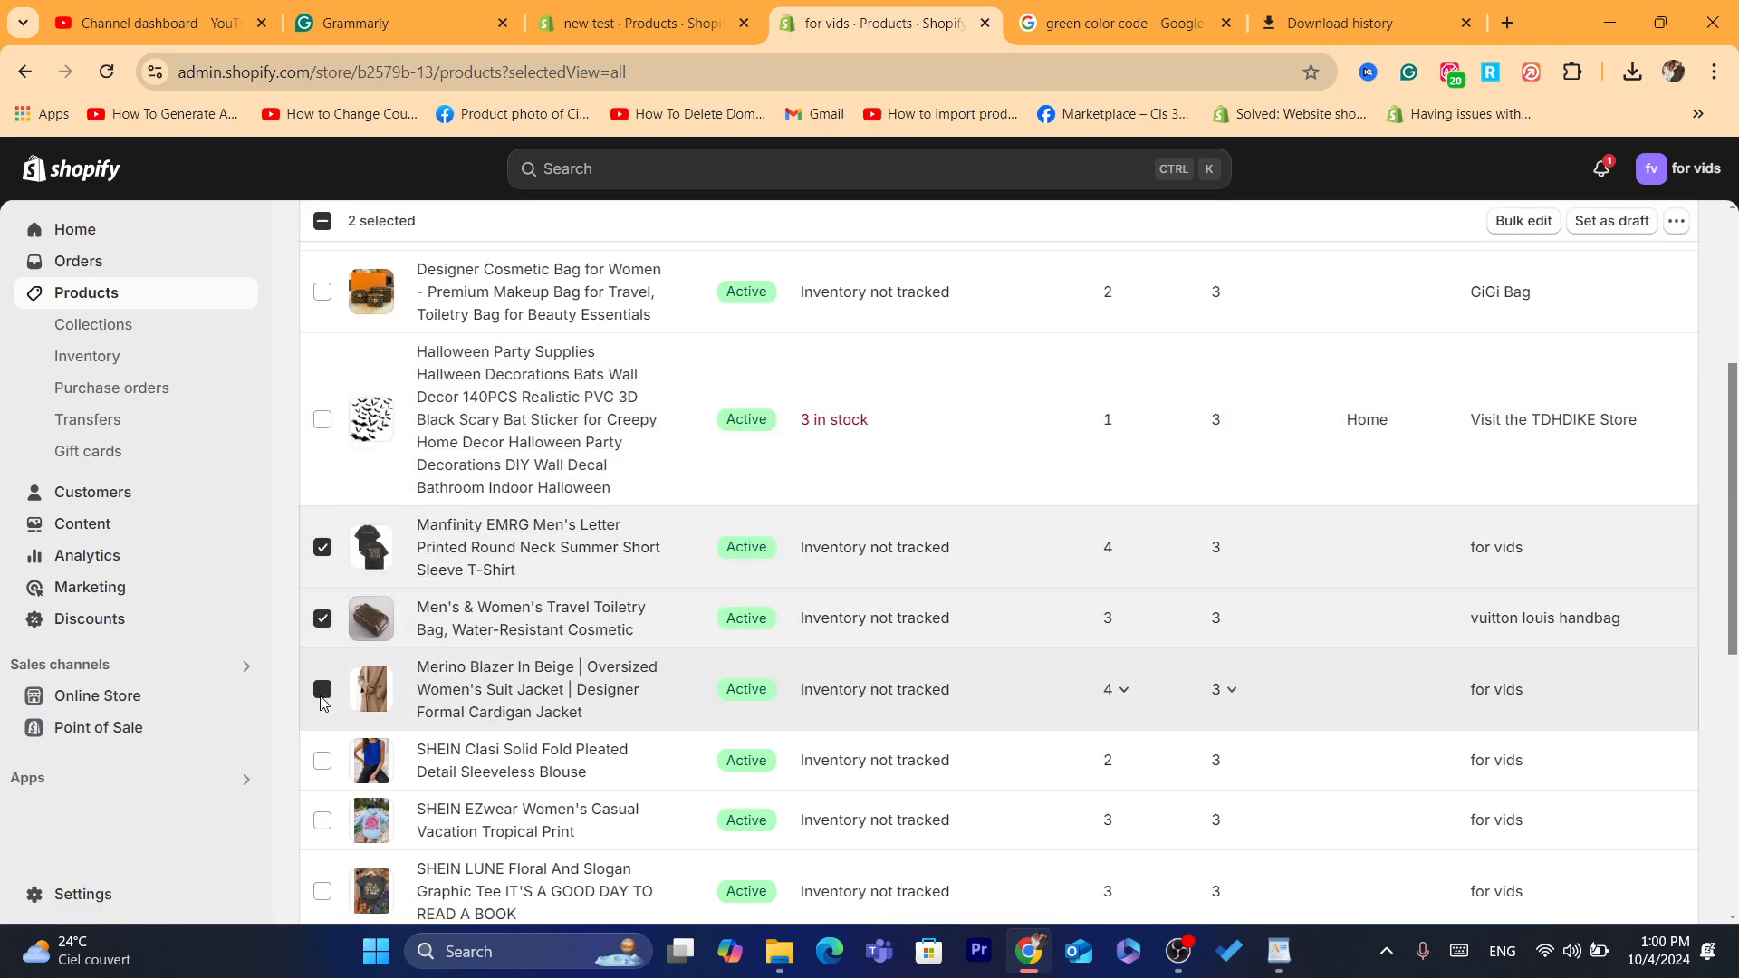
{"action": "left_click", "coordinate": [324, 762]}
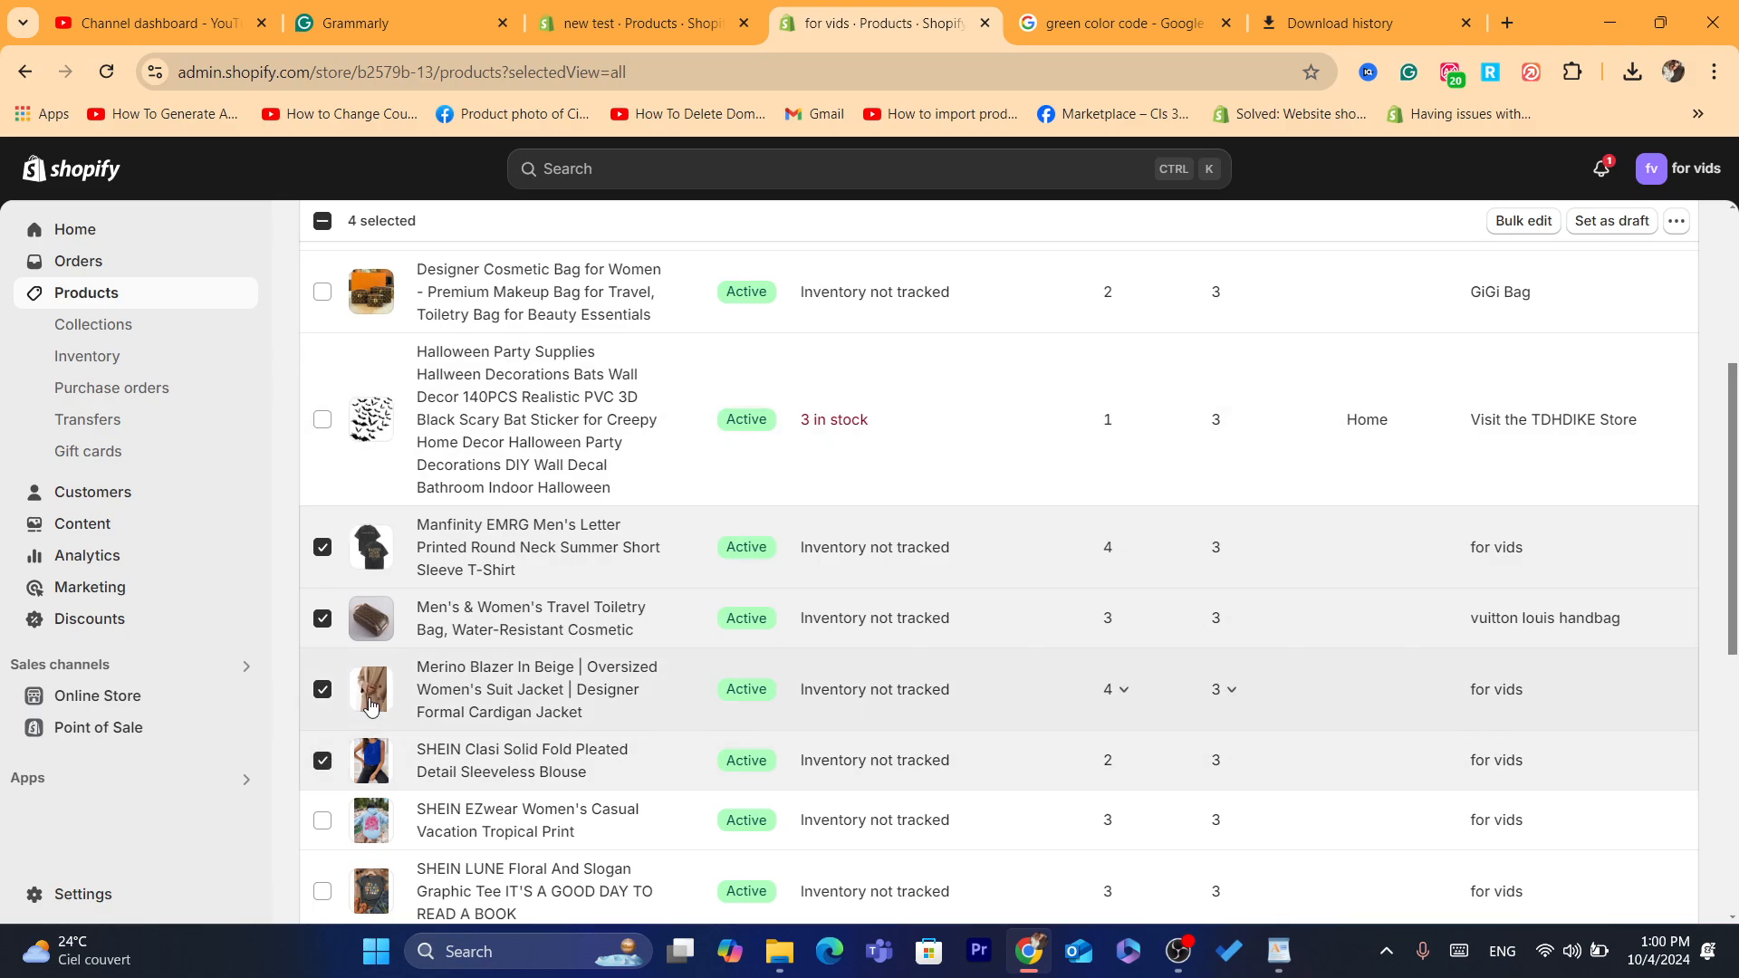
{"action": "left_click", "coordinate": [460, 72]}
{"action": "type", "text": "s"}
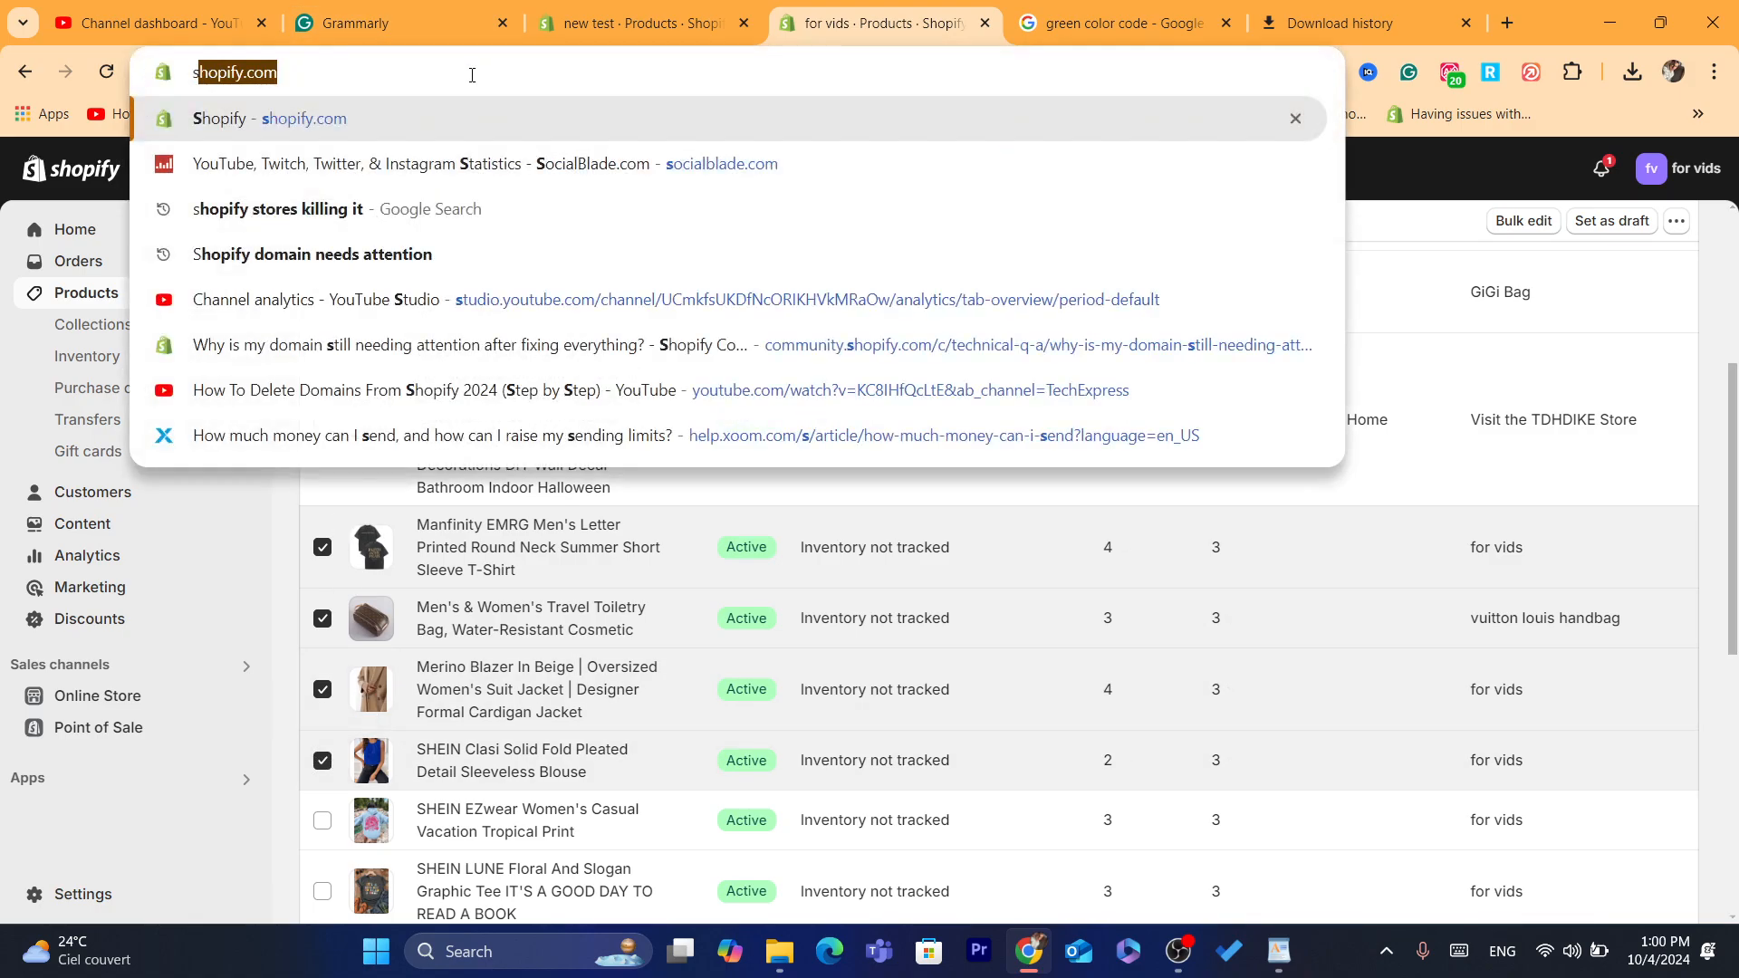
{"action": "left_click", "coordinate": [291, 878]}
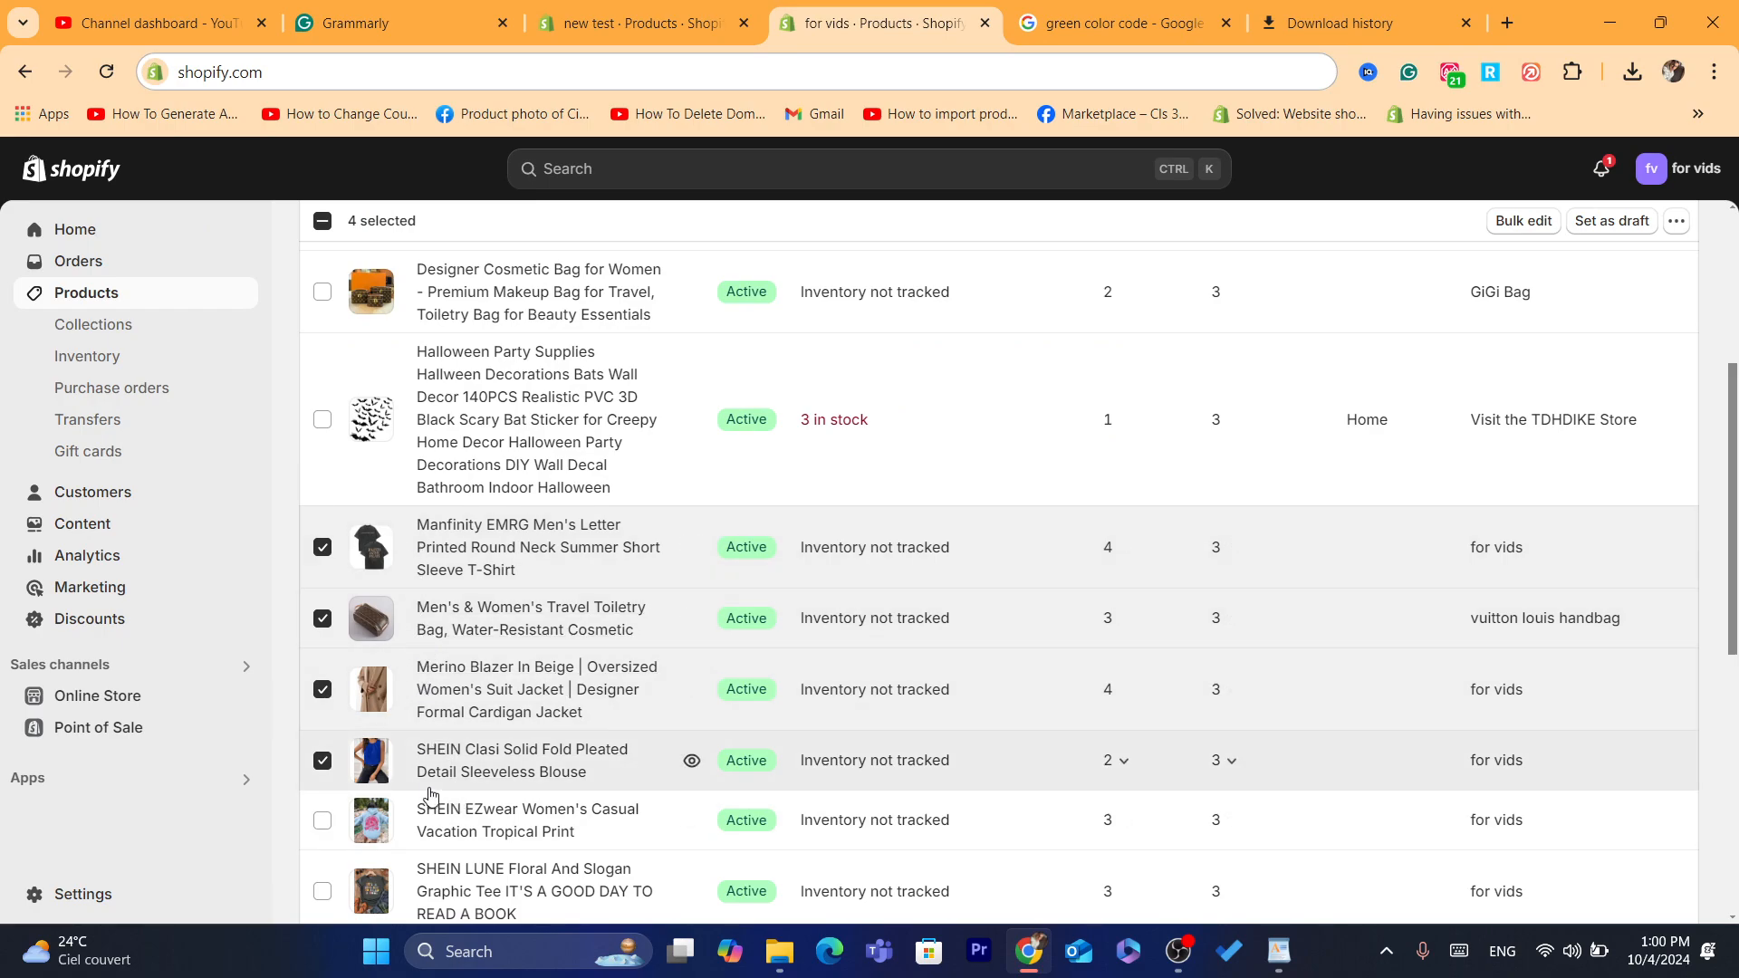
Step: Export the 4 selected products as CSV for Excel, Numbers, or other spreadsheet programs
{"action": "scroll", "coordinate": [1736, 427], "scroll_direction": "up", "scroll_amount": 5}
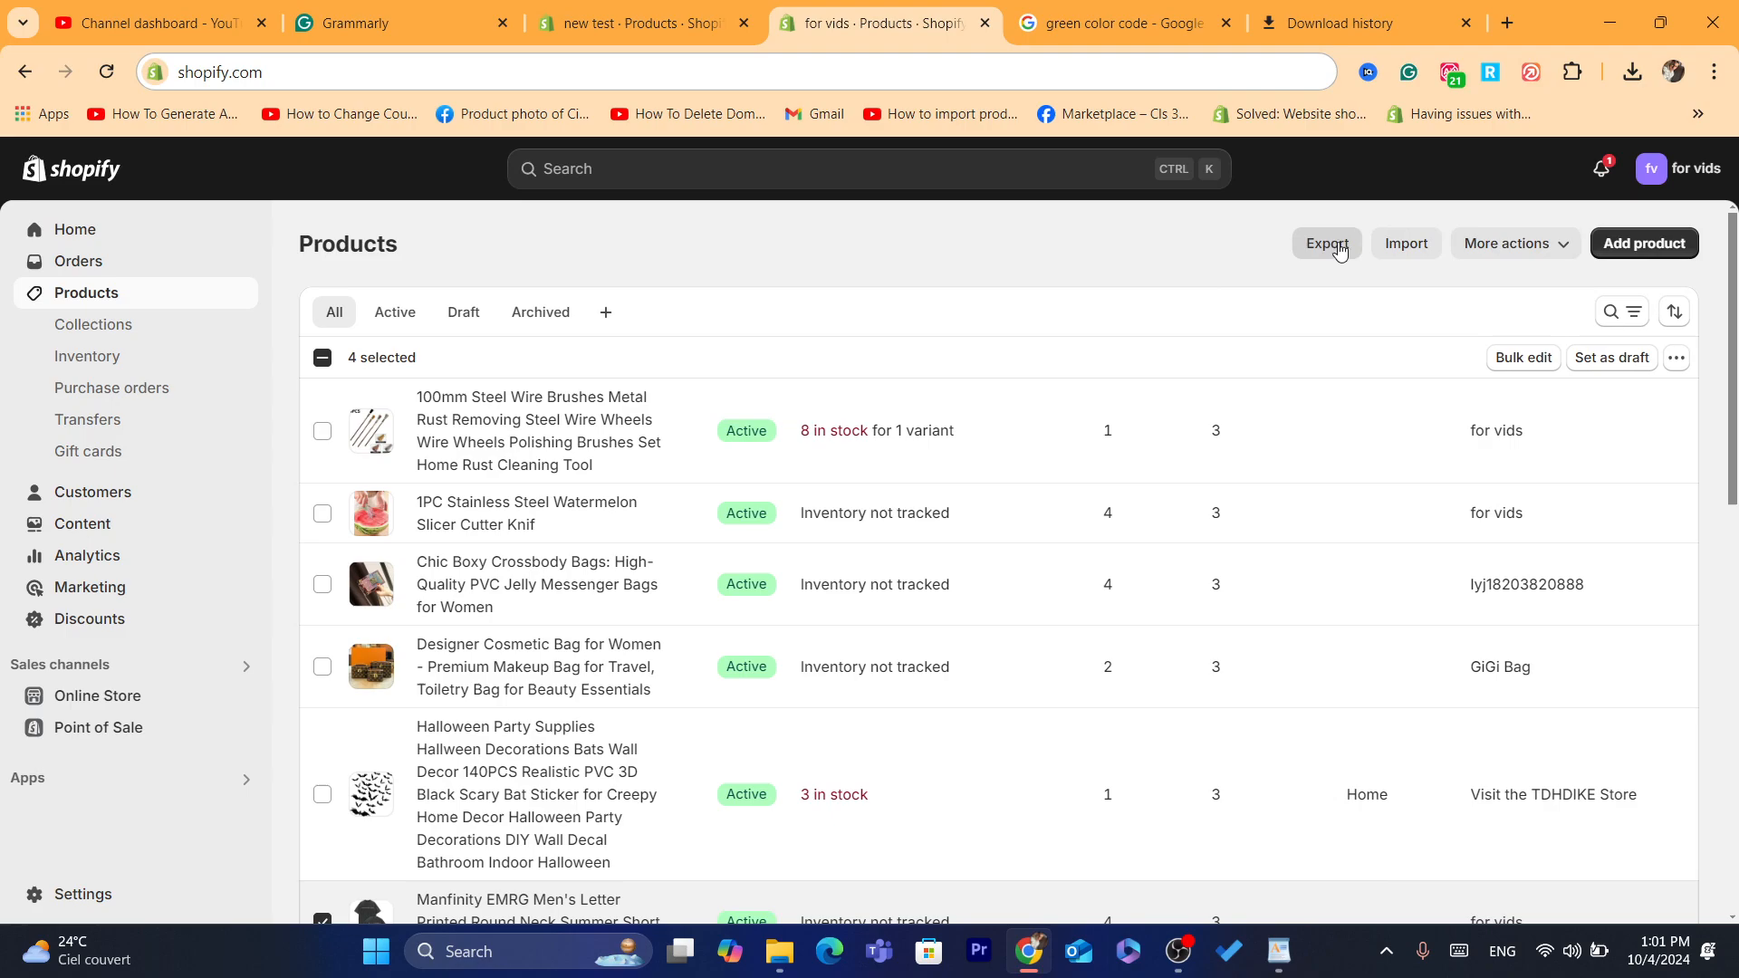
{"action": "left_click", "coordinate": [1328, 250]}
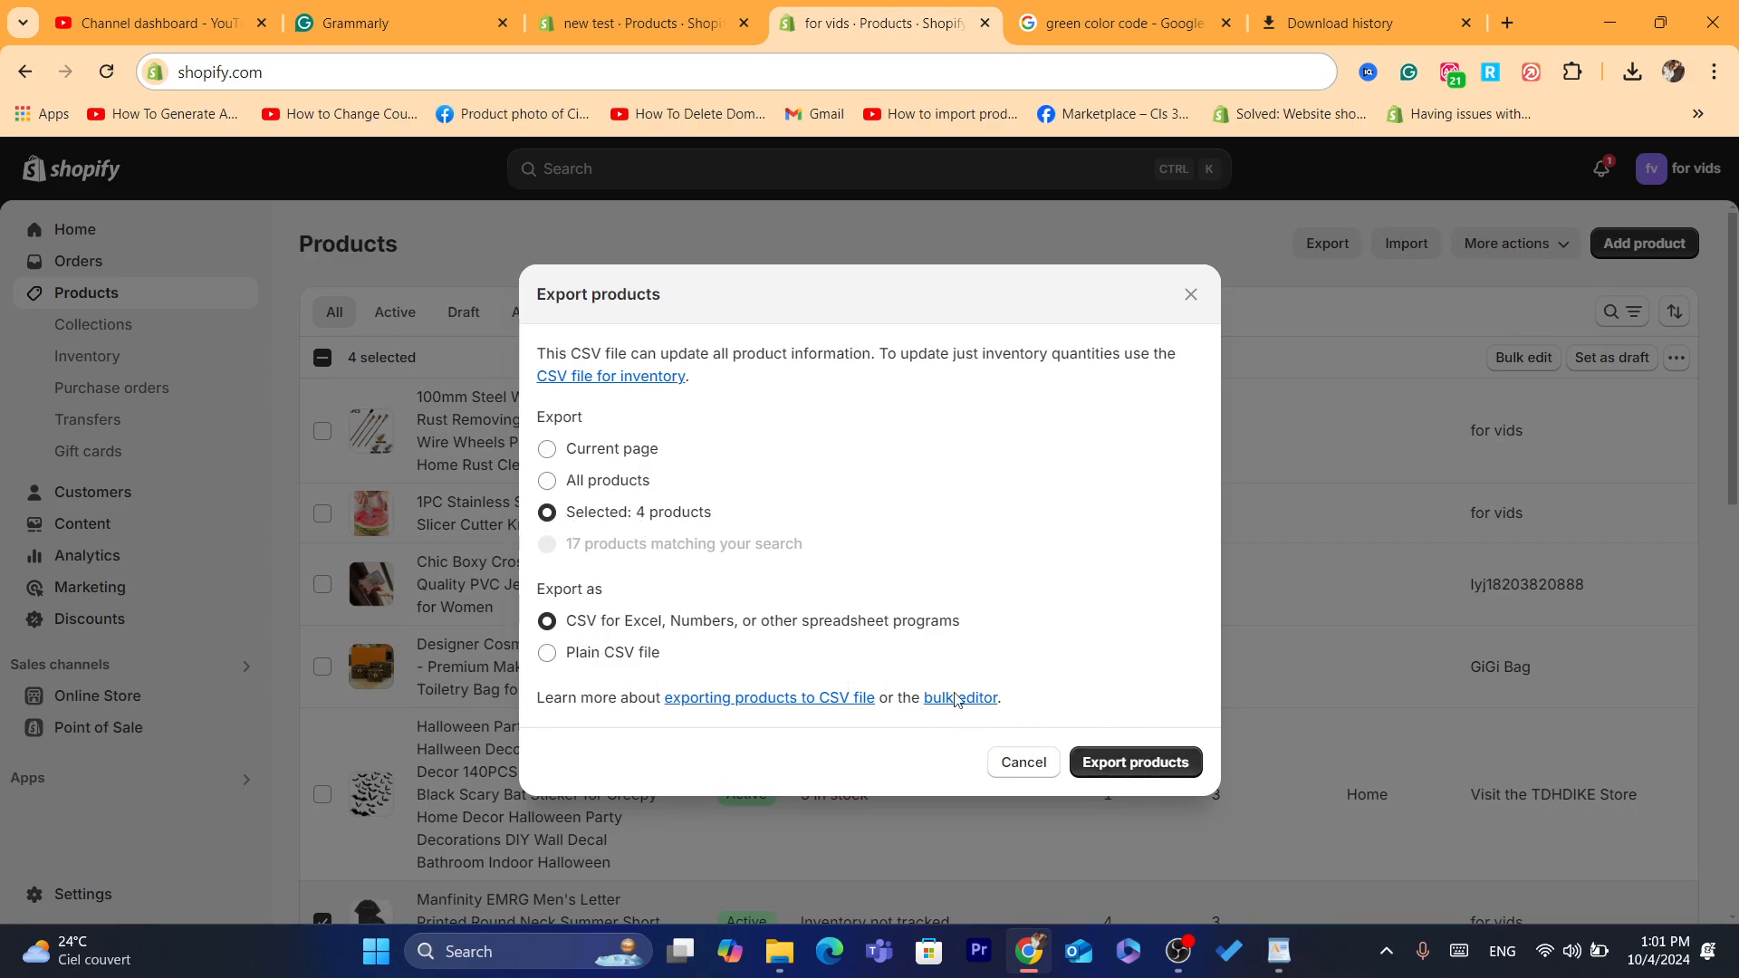
{"action": "left_click", "coordinate": [1112, 769]}
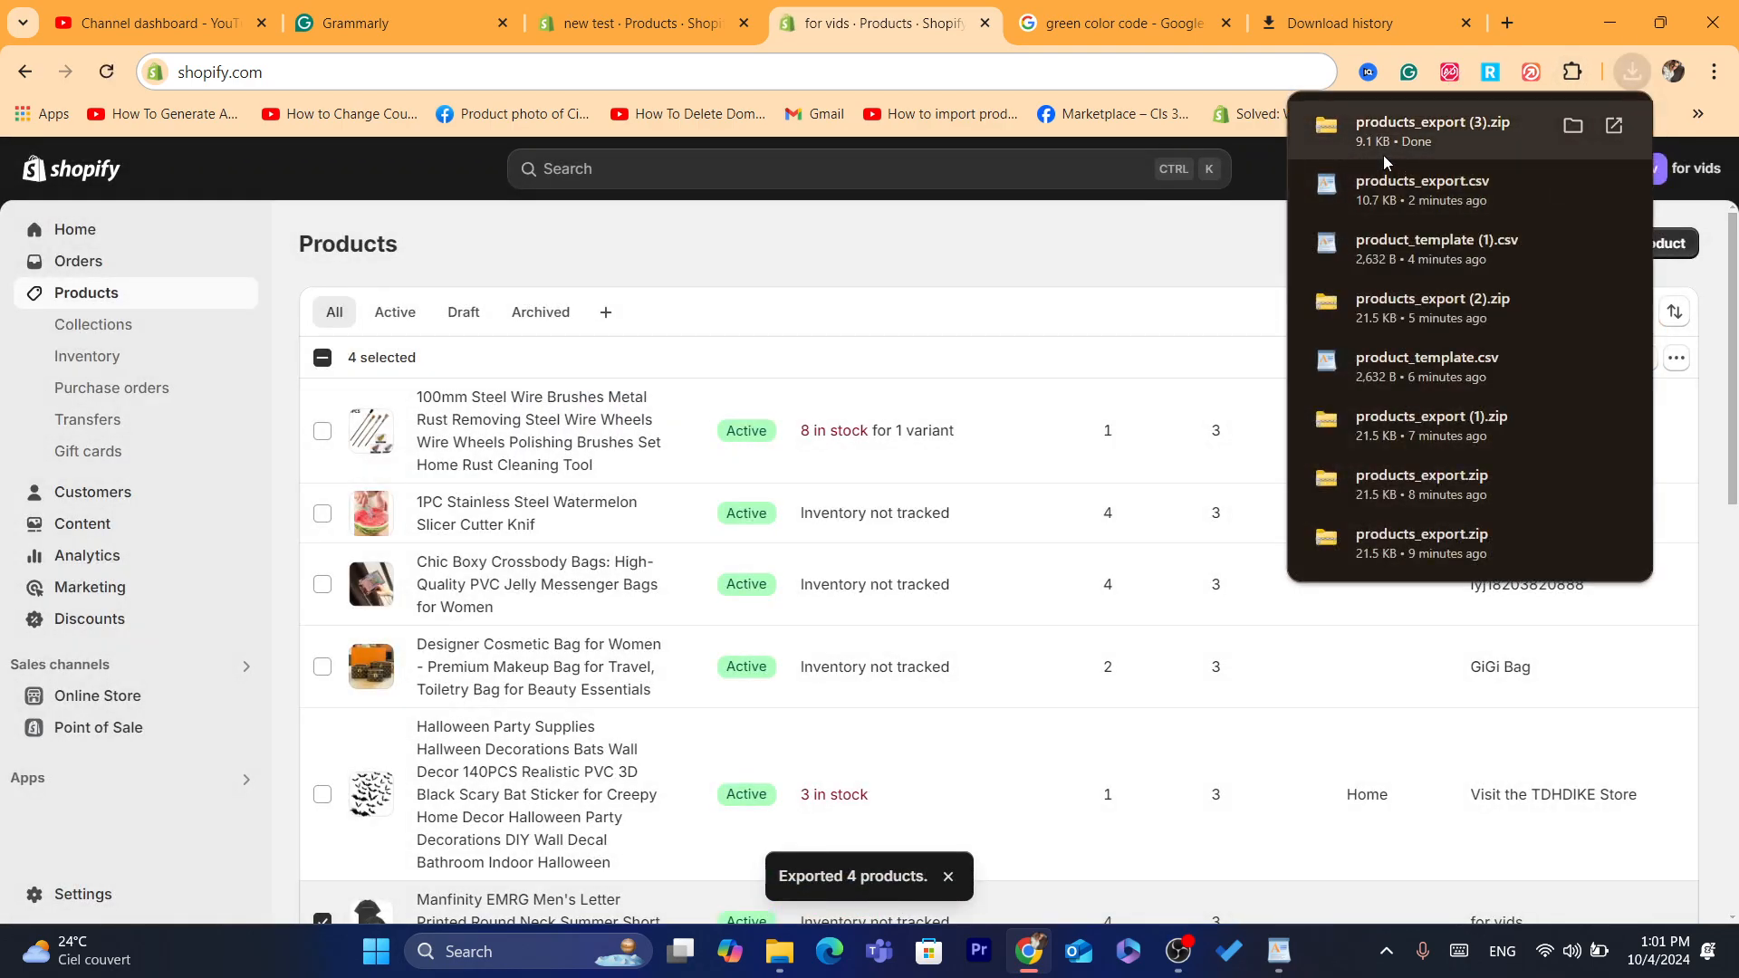
Step: Place the downloaded products_export (3).zip on the desktop, move it to the middle, and return to Chrome
{"action": "left_click_drag", "start_coordinate": [1381, 131], "coordinate": [729, 366]}
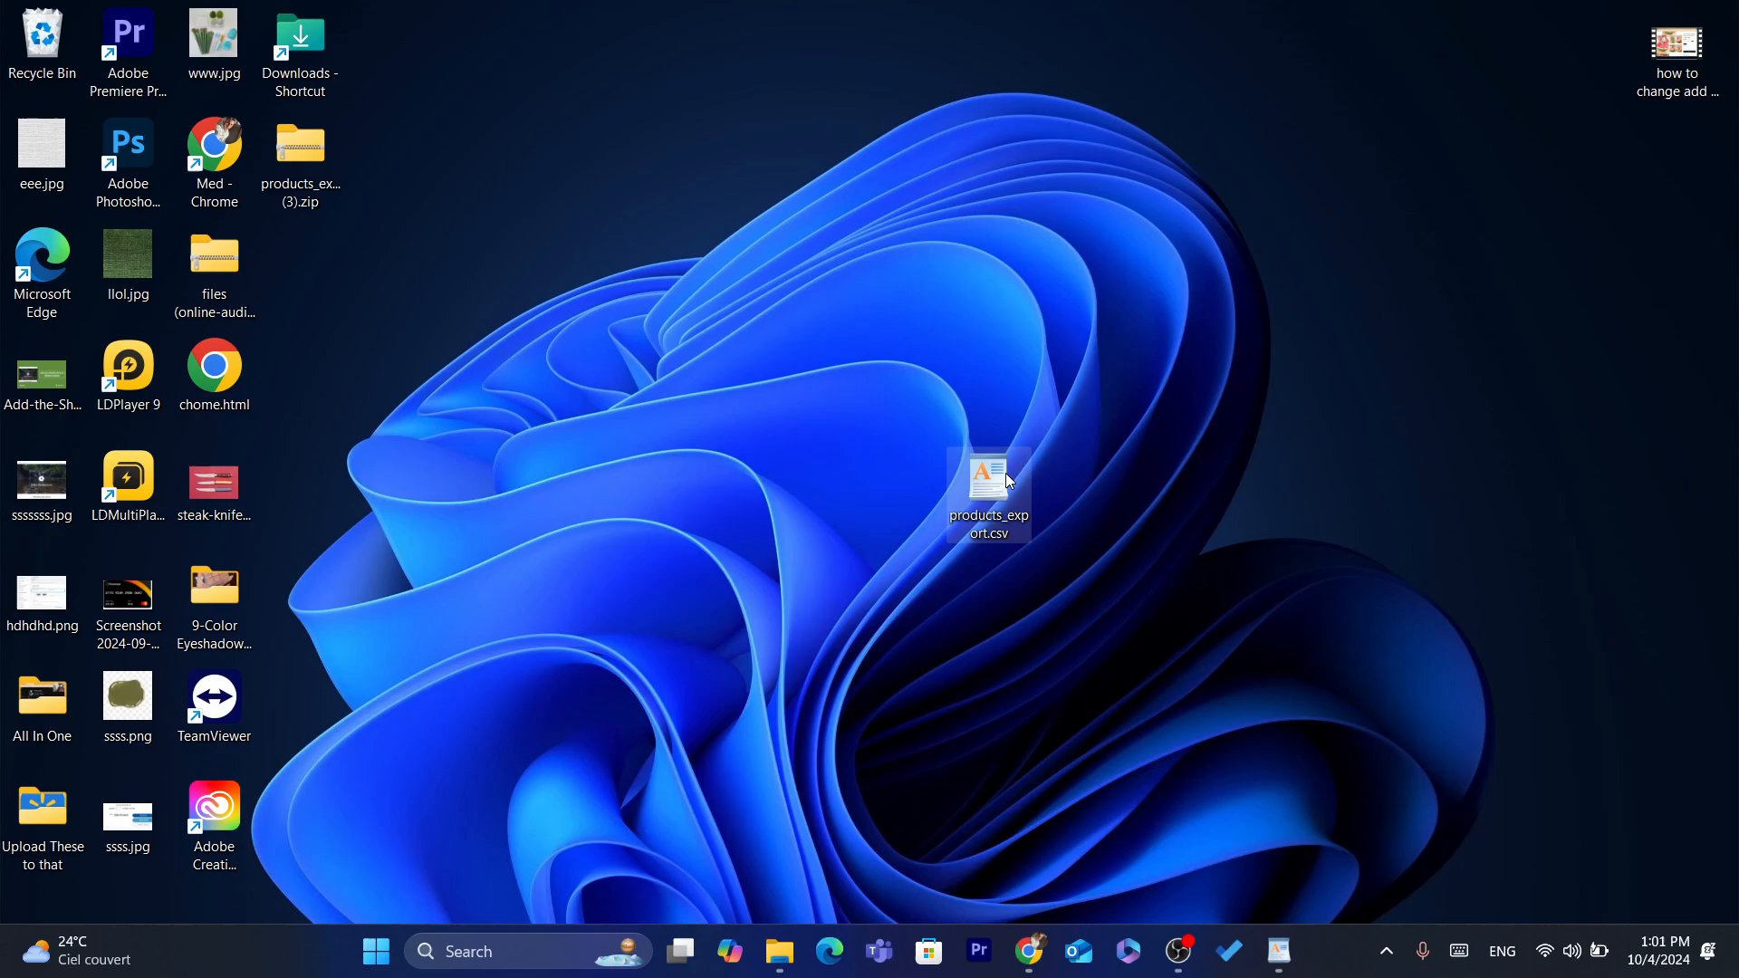
{"action": "left_click_drag", "start_coordinate": [292, 156], "coordinate": [853, 481]}
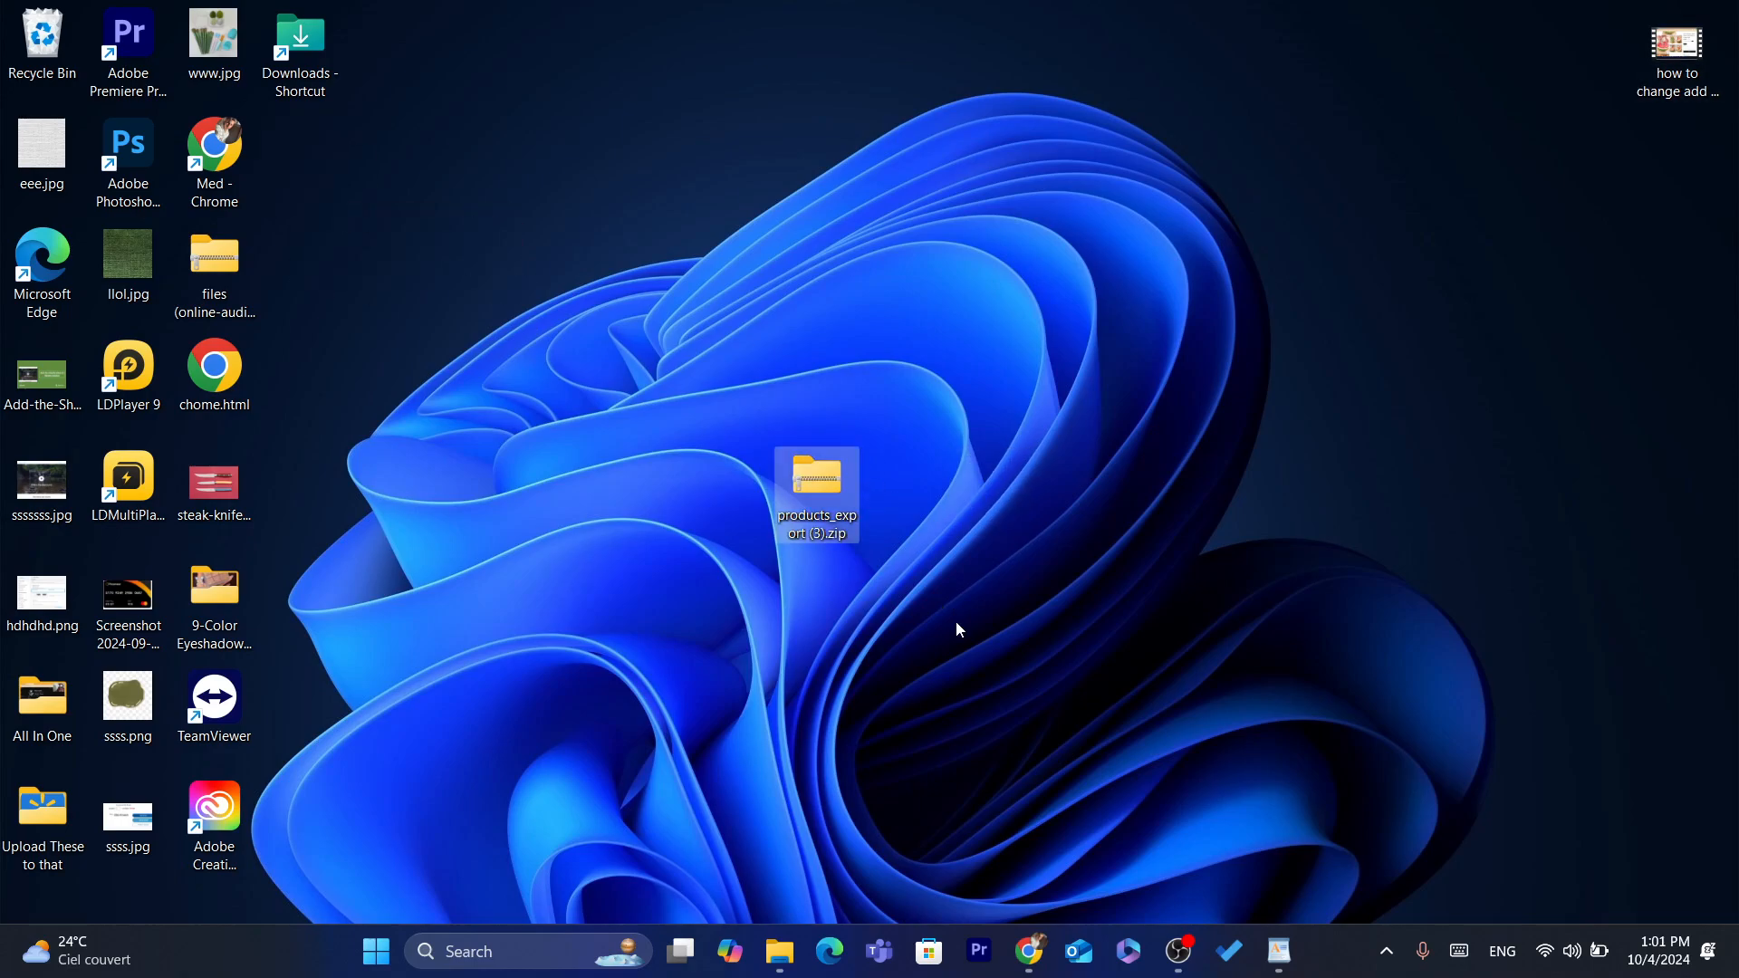
{"action": "left_click", "coordinate": [1029, 950]}
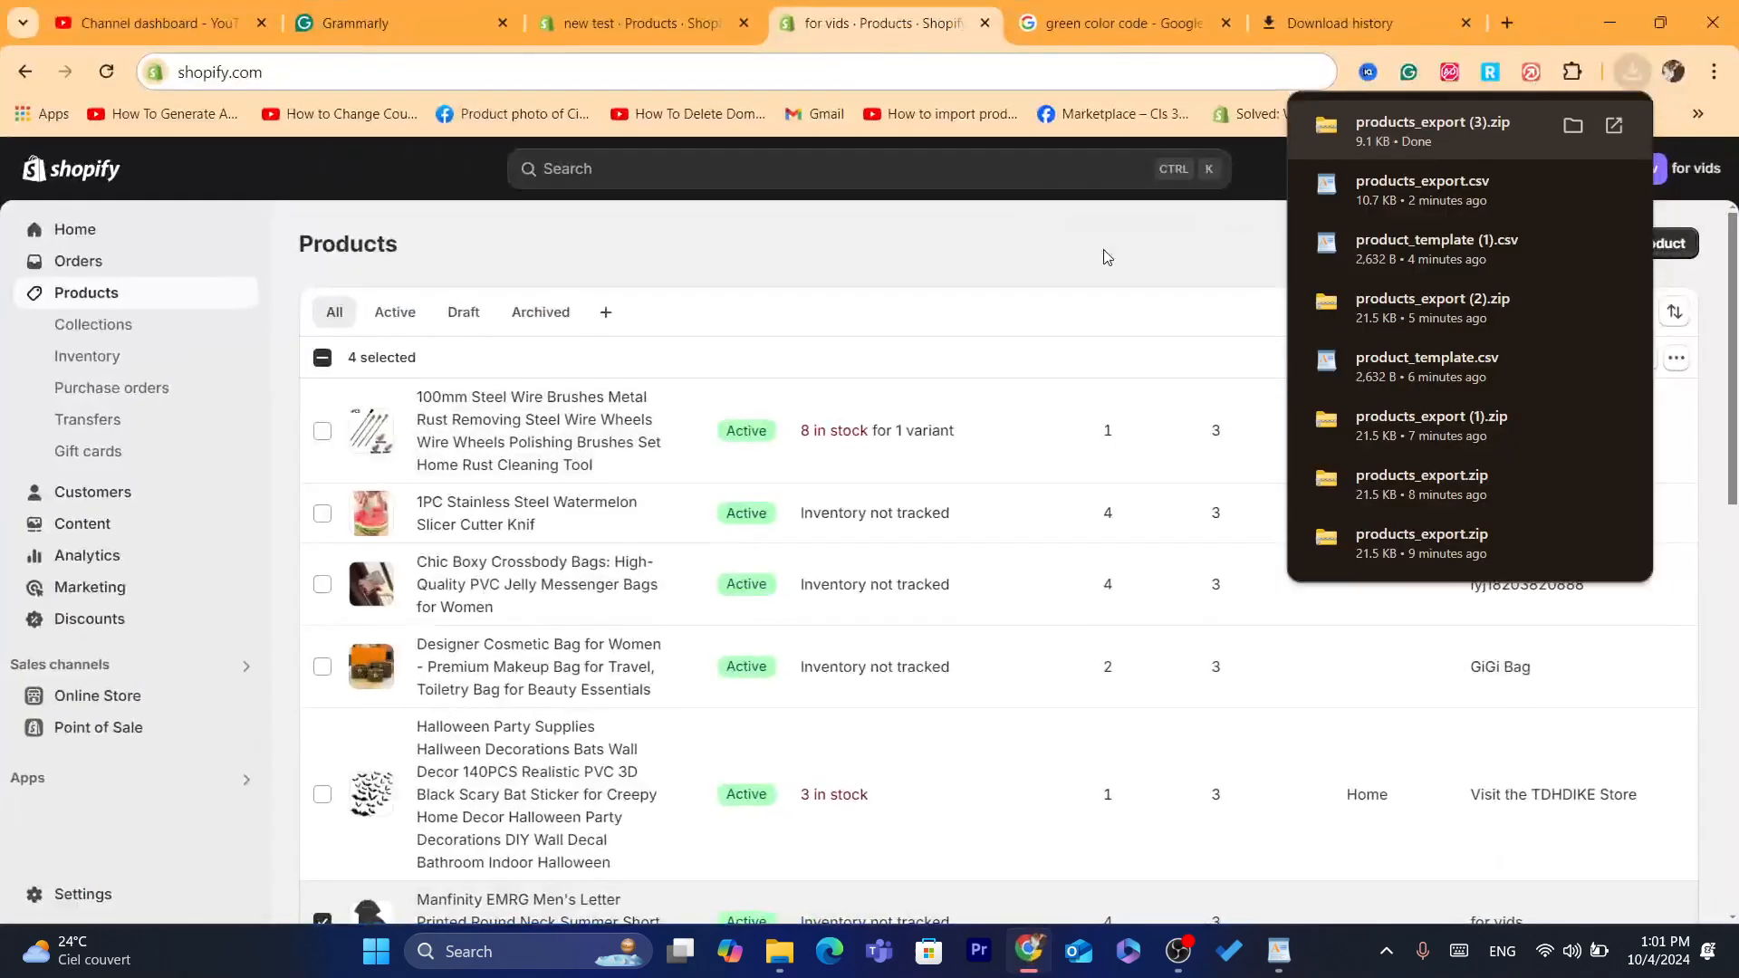
Step: Look up products_export (3).zip in the browser's download history, then return to the store's product list
{"action": "left_click", "coordinate": [1714, 72]}
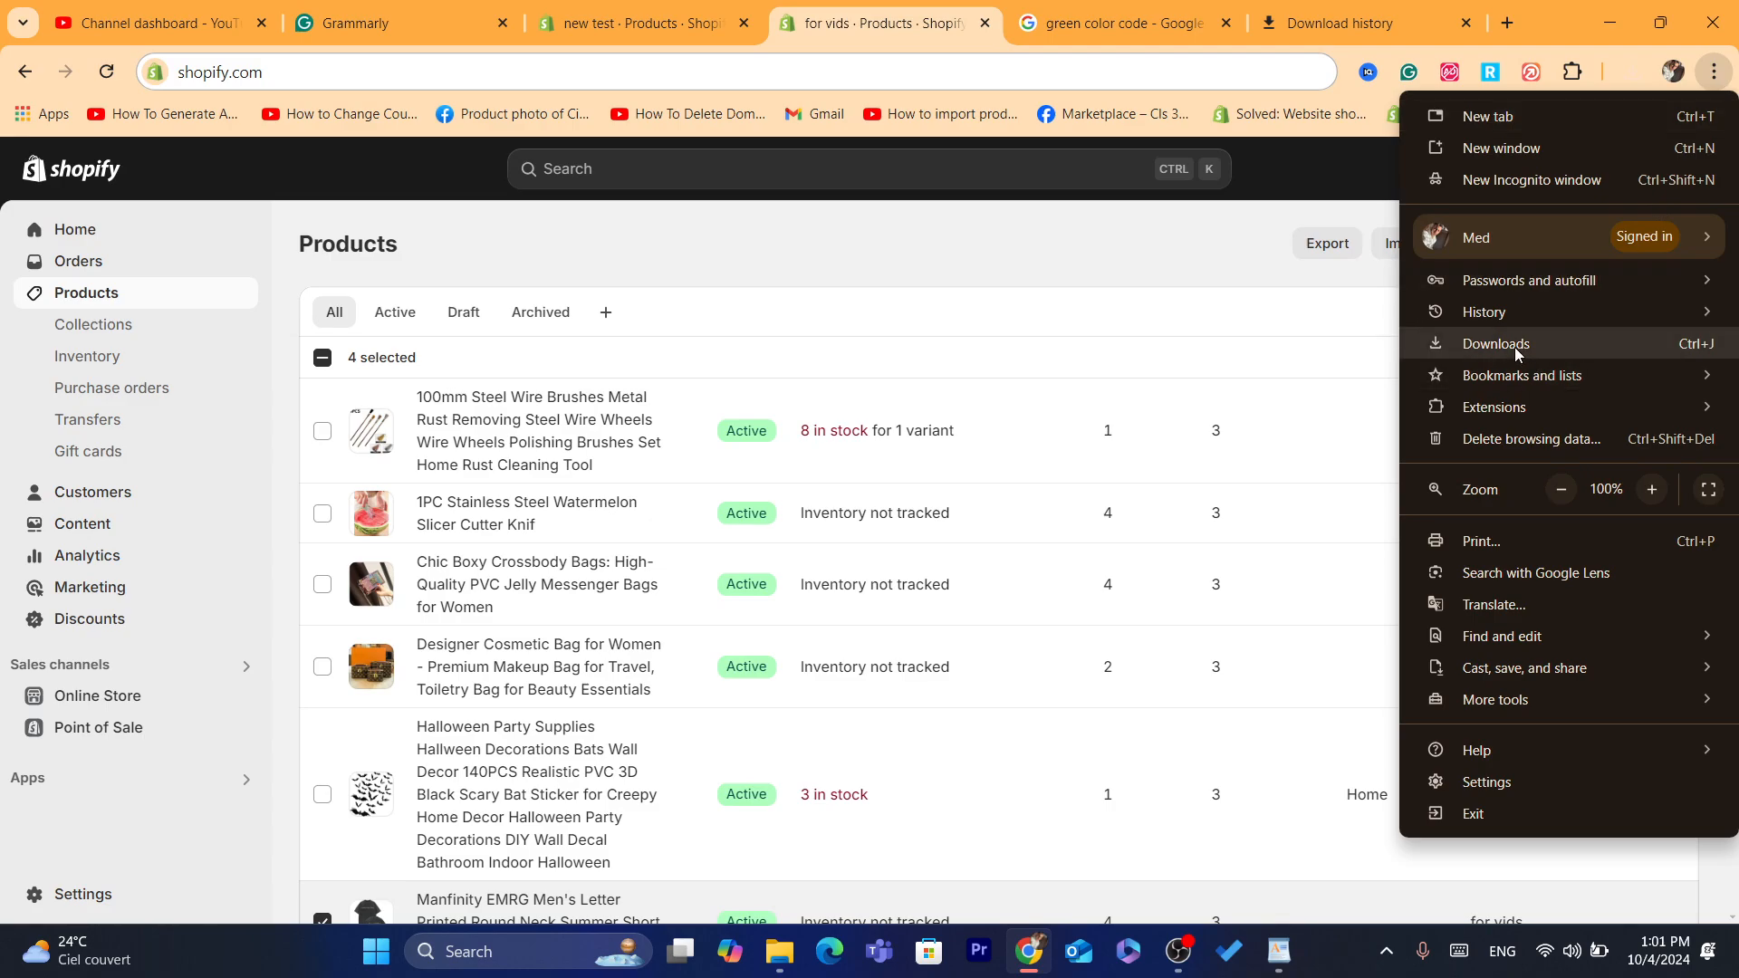
{"action": "left_click", "coordinate": [1484, 342]}
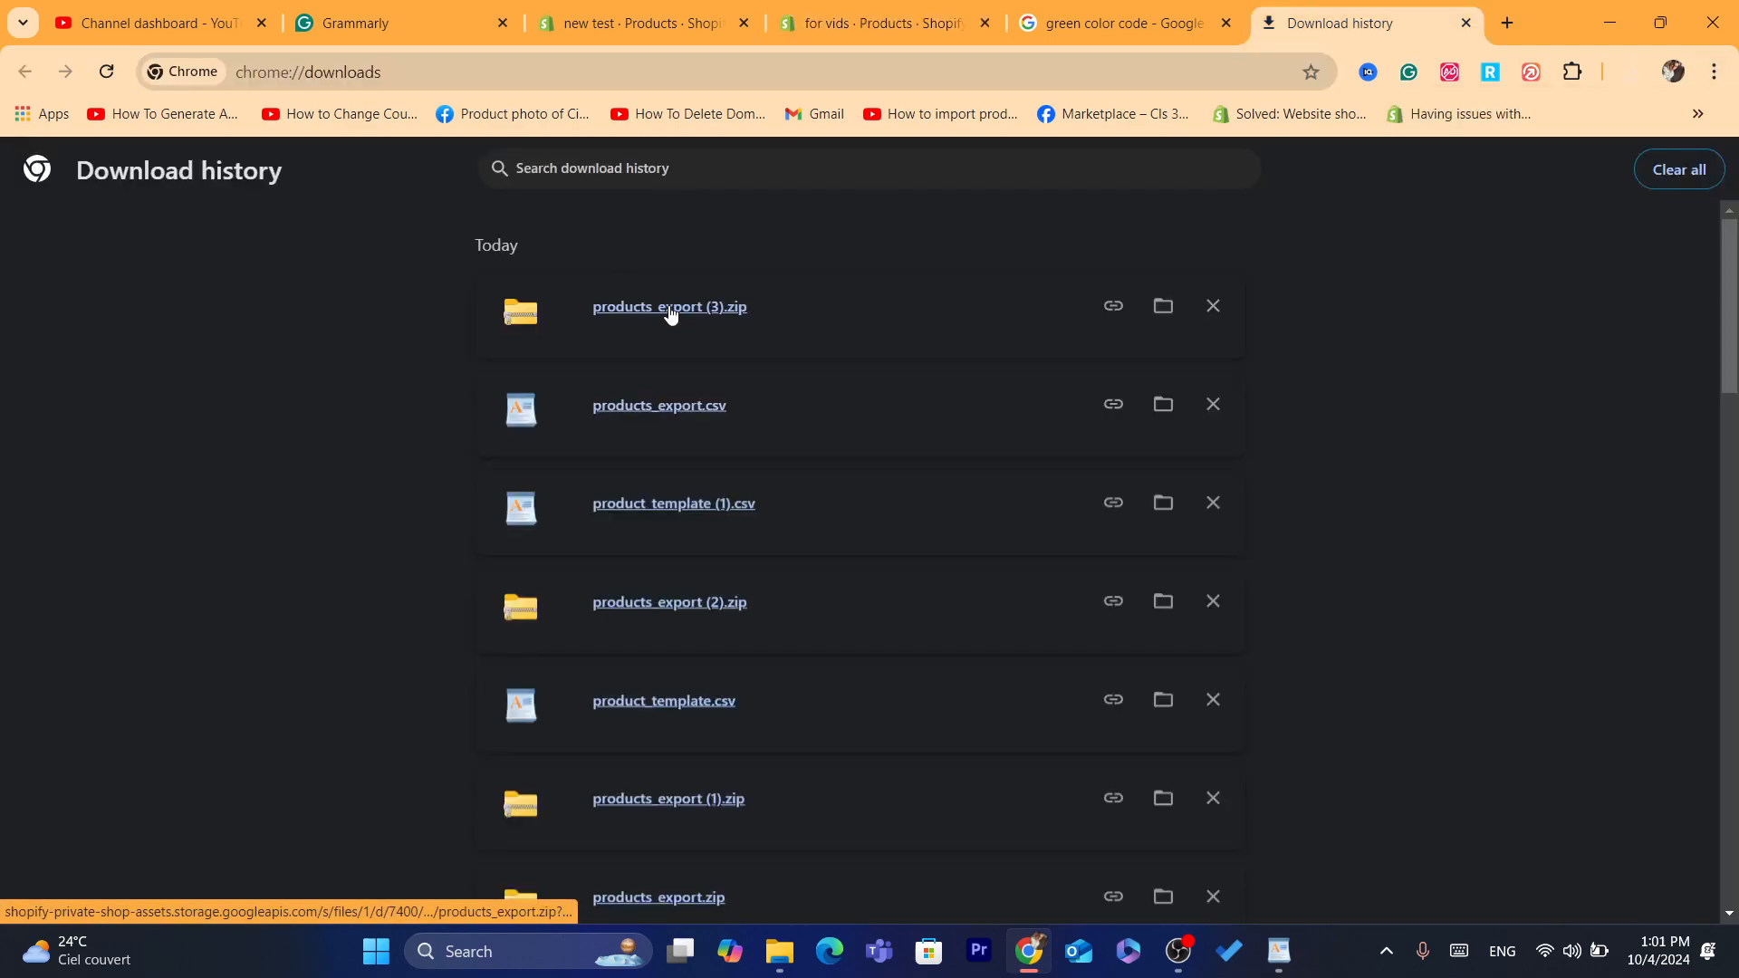
{"action": "mouse_move", "coordinate": [650, 305]}
{"action": "left_mouse_down"}
{"action": "mouse_move", "coordinate": [1087, 364]}
{"action": "mouse_move", "coordinate": [1336, 560]}
{"action": "mouse_move", "coordinate": [570, 293]}
{"action": "mouse_move", "coordinate": [655, 302]}
{"action": "left_mouse_up"}
{"action": "left_click", "coordinate": [886, 22]}
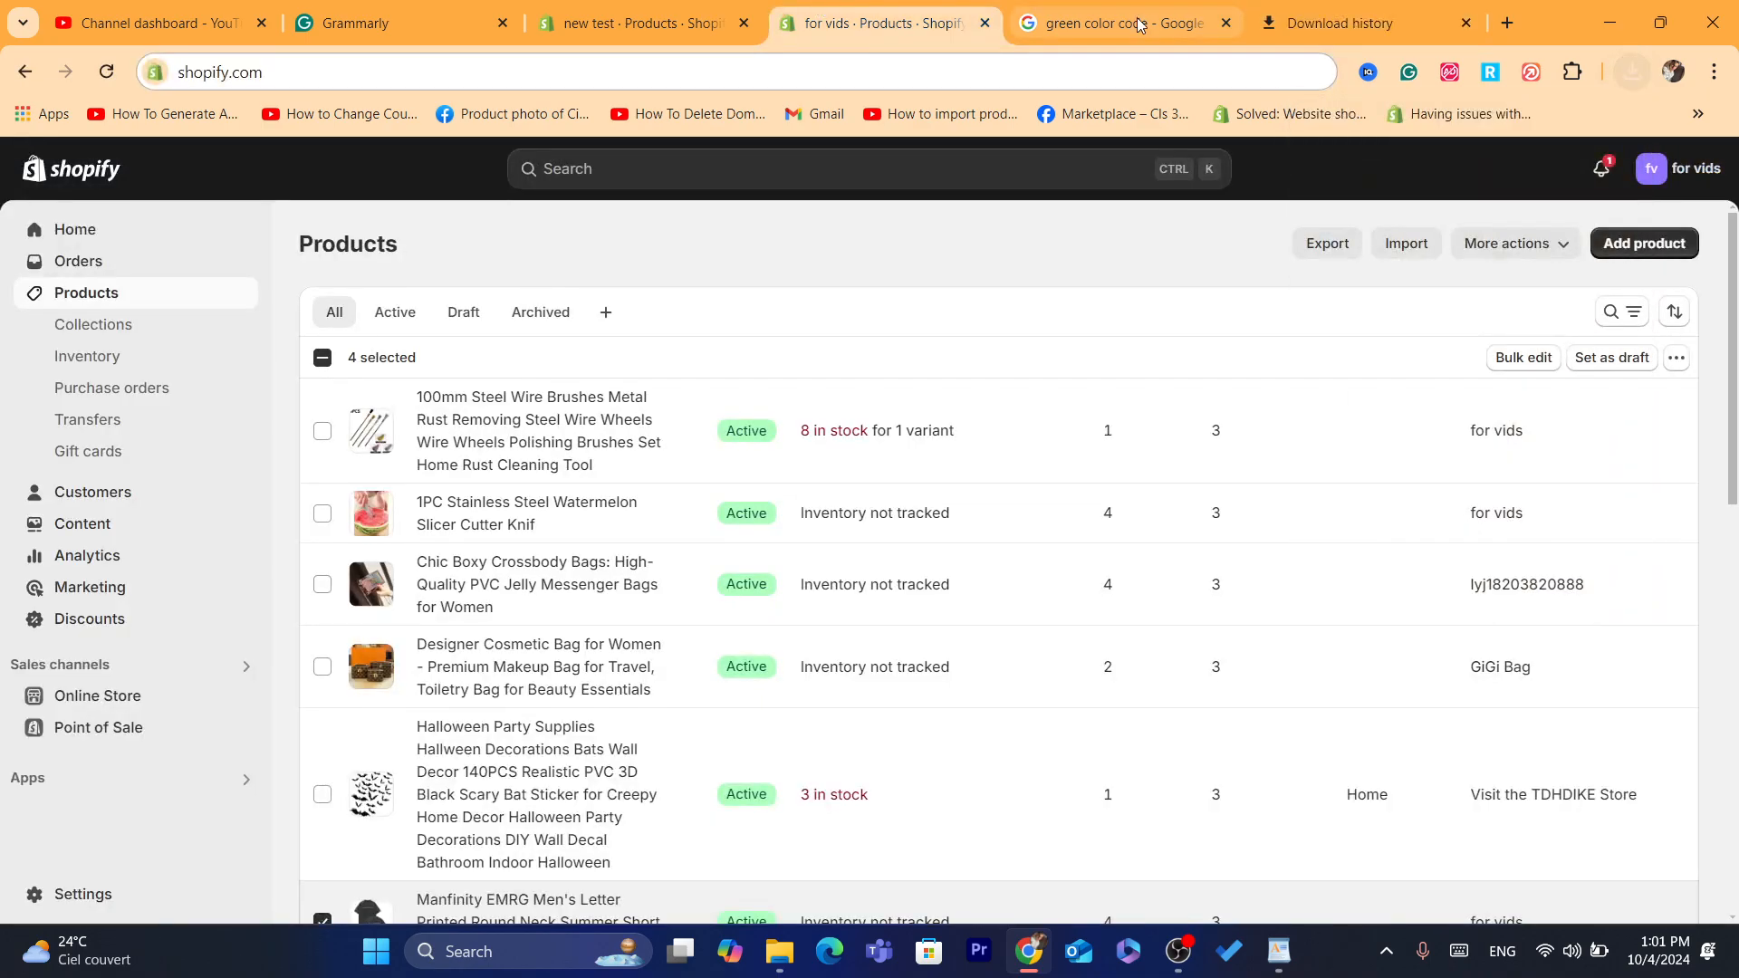
Step: Switch from the "for vids" store to the "new test" store
{"action": "left_click", "coordinate": [1675, 179]}
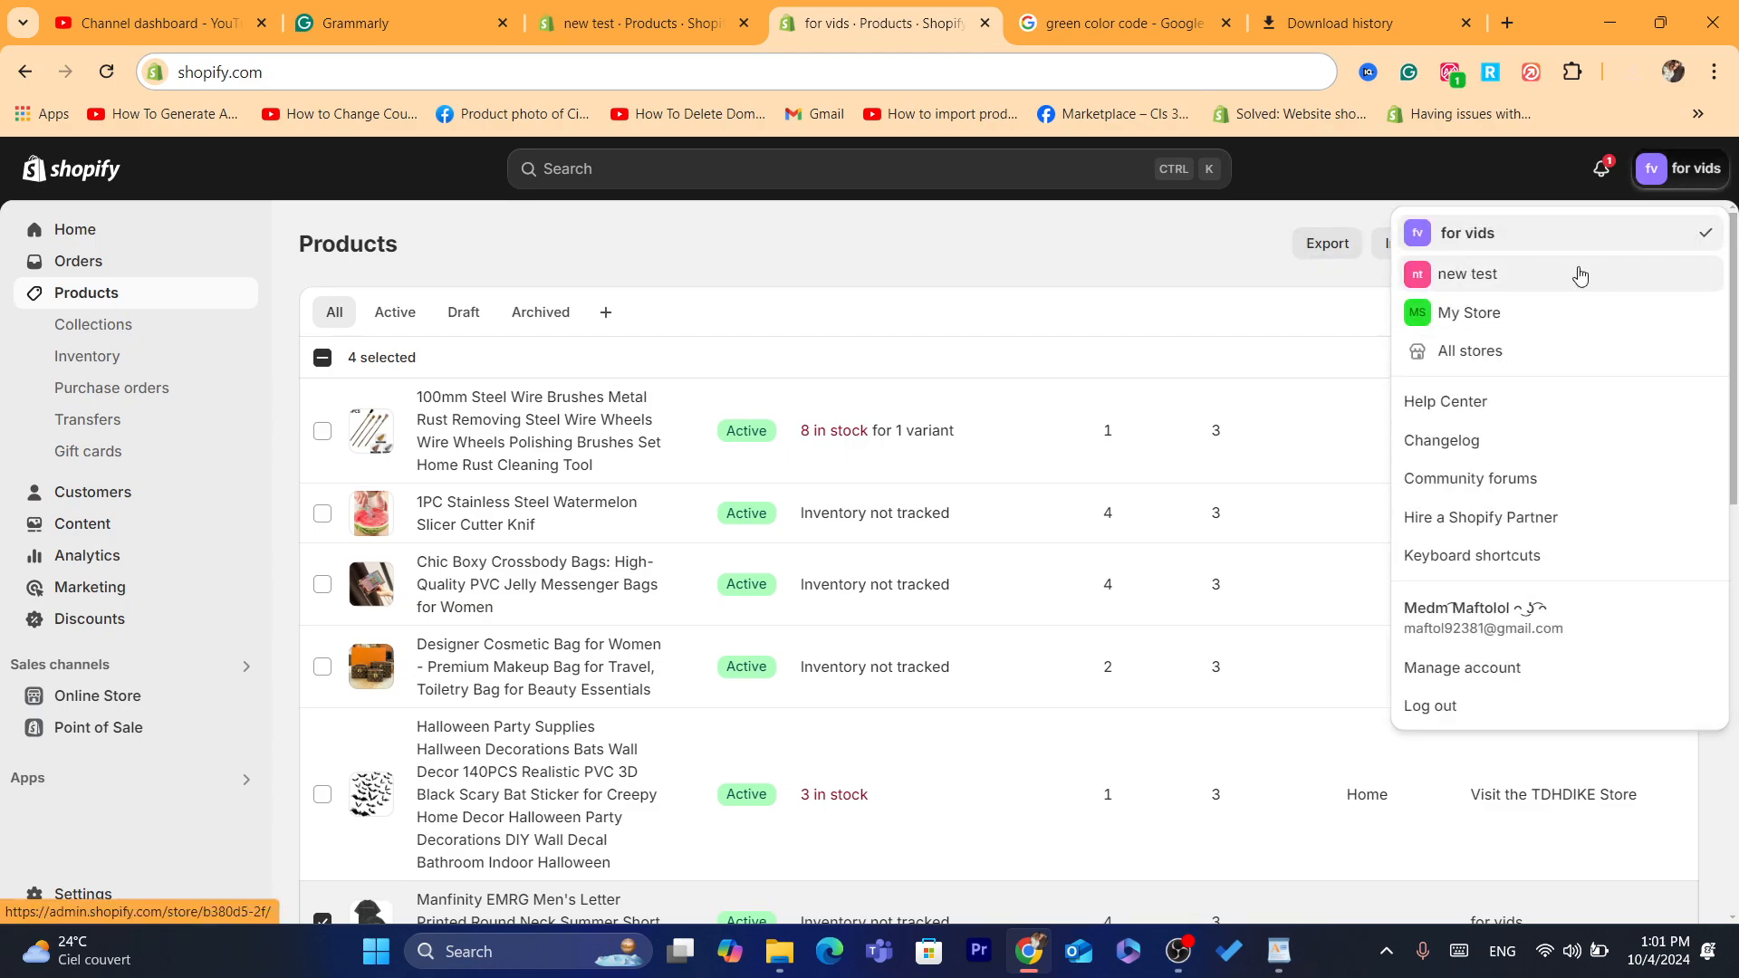
{"action": "left_click", "coordinate": [1494, 293]}
{"action": "left_click", "coordinate": [856, 87]}
{"action": "type", "text": "s"}
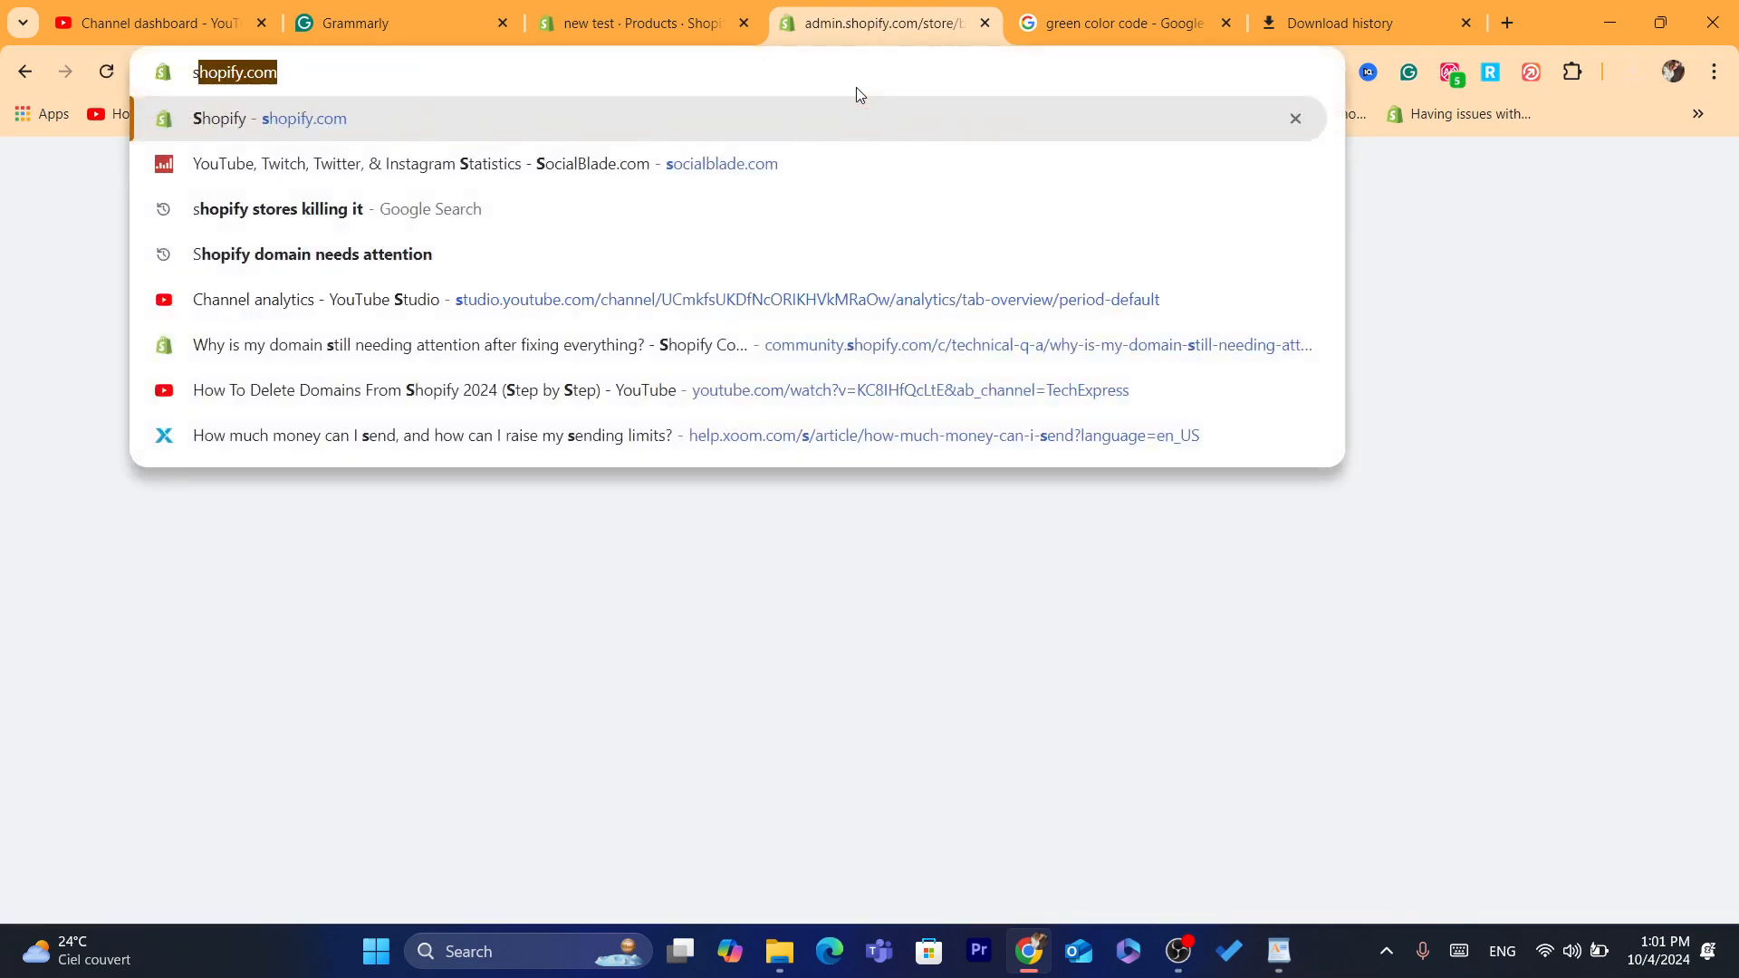
{"action": "key", "text": "Return"}
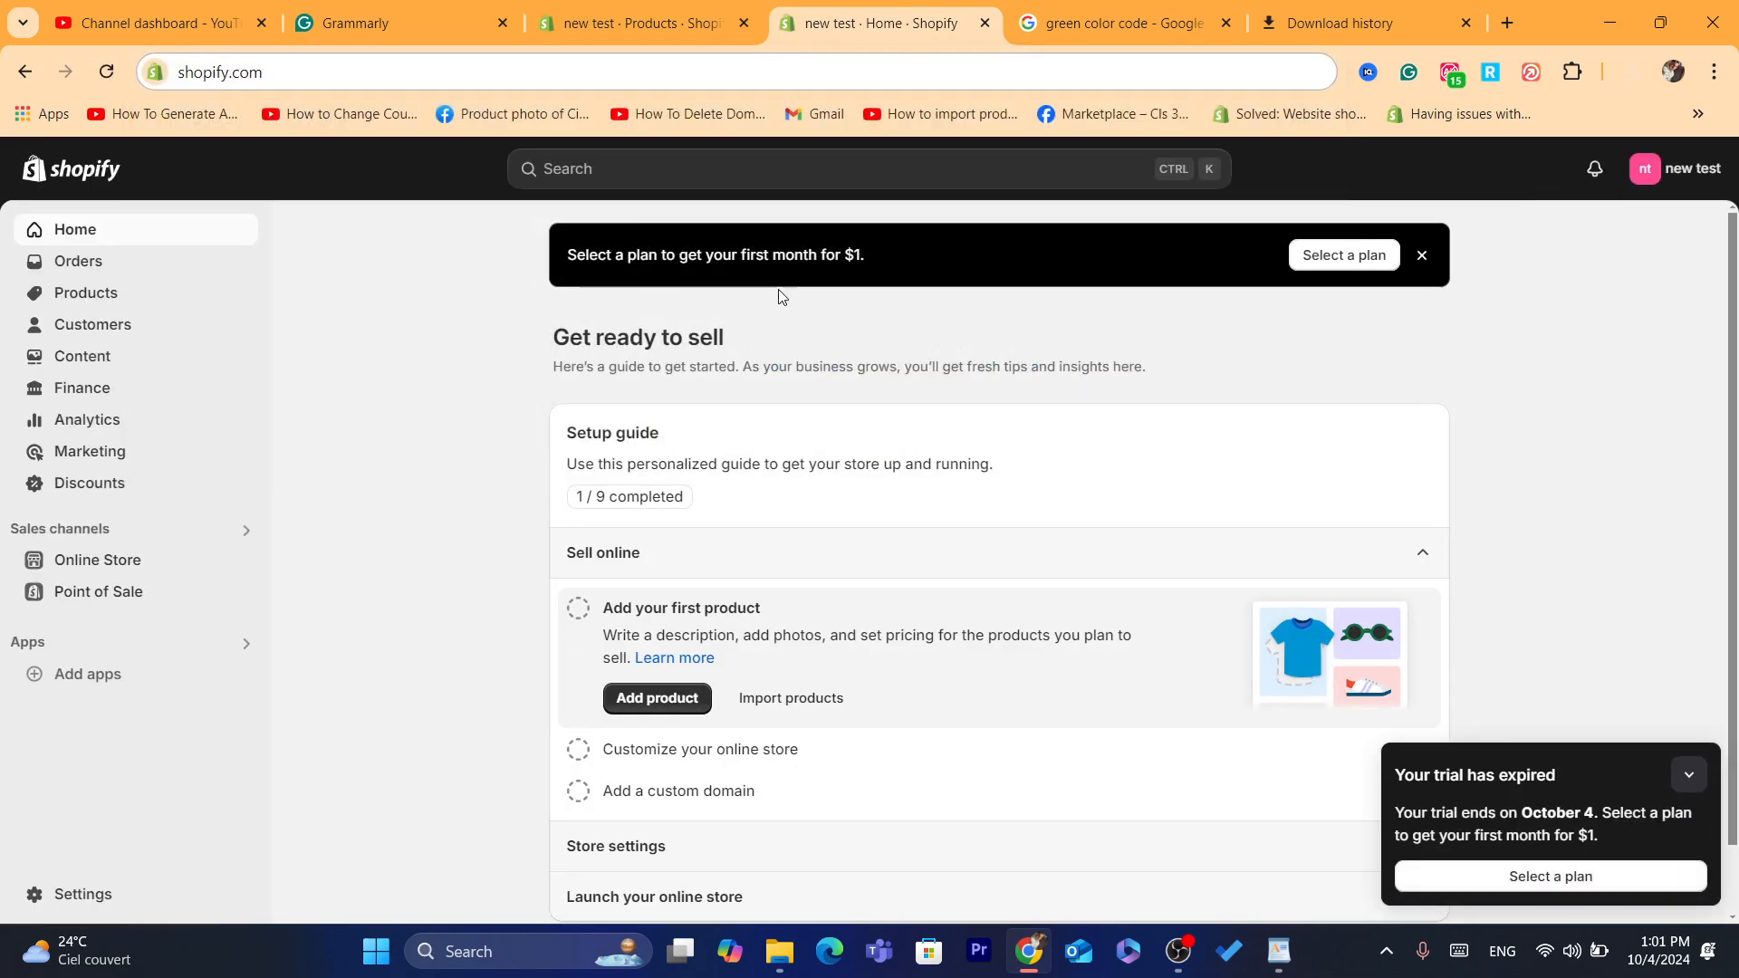
{"action": "triple_click", "coordinate": [953, 382]}
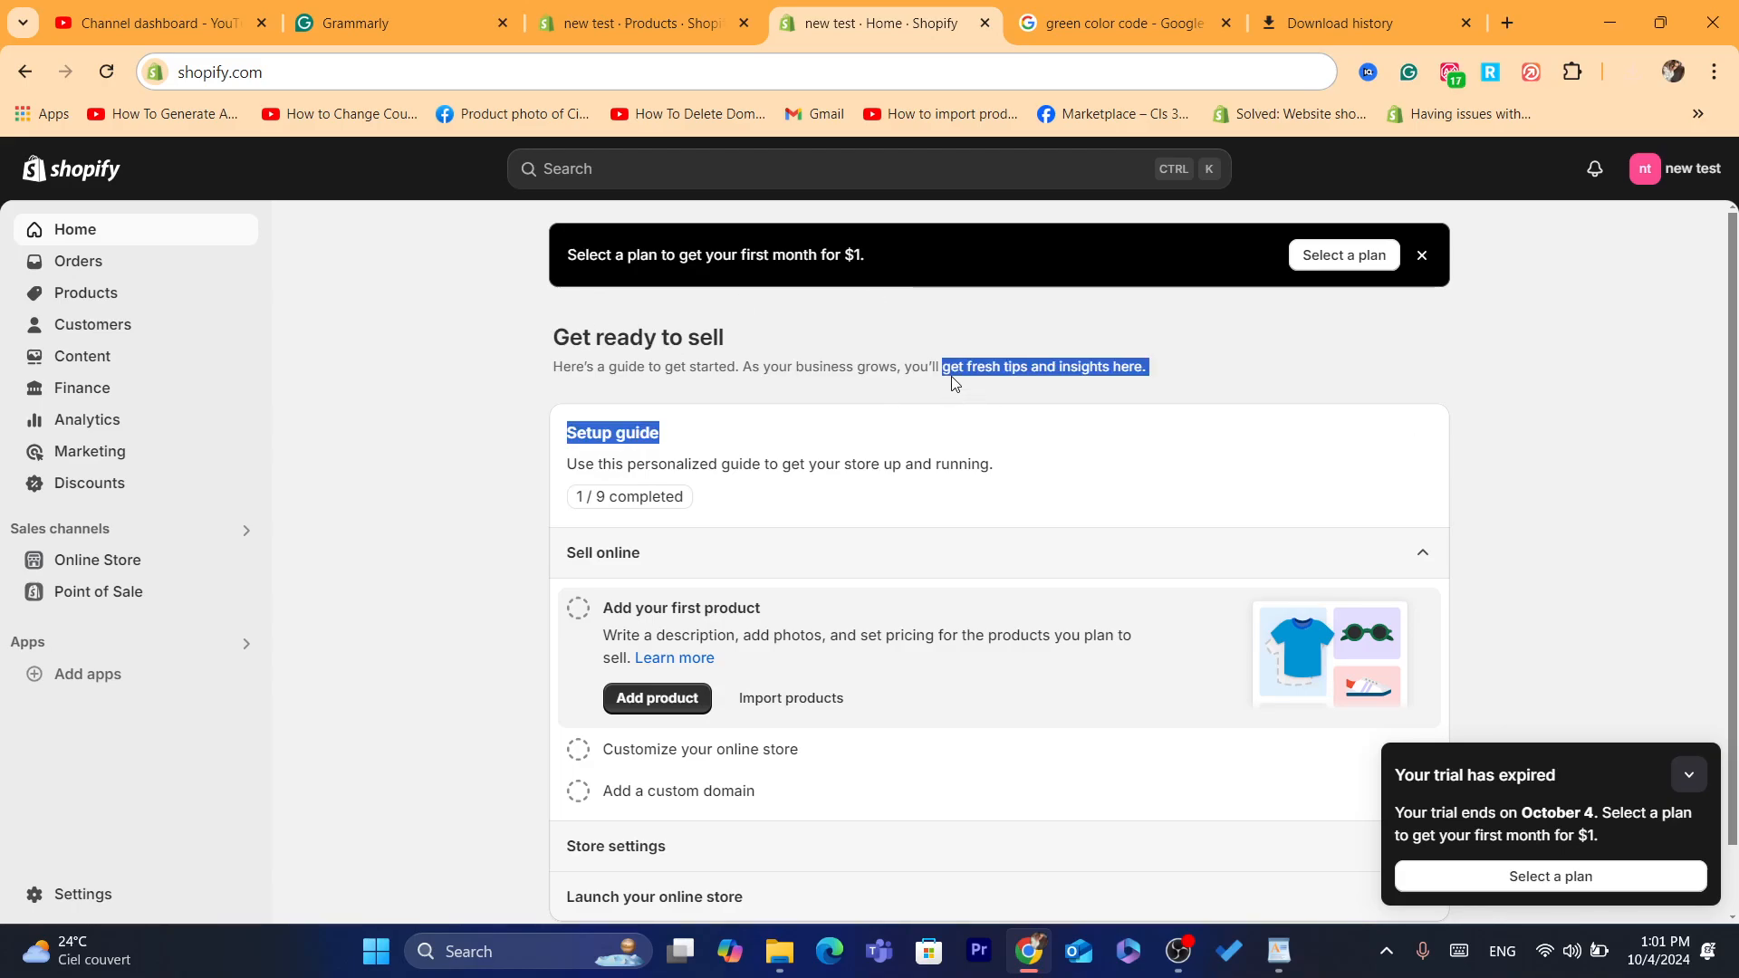
{"action": "triple_click", "coordinate": [760, 359]}
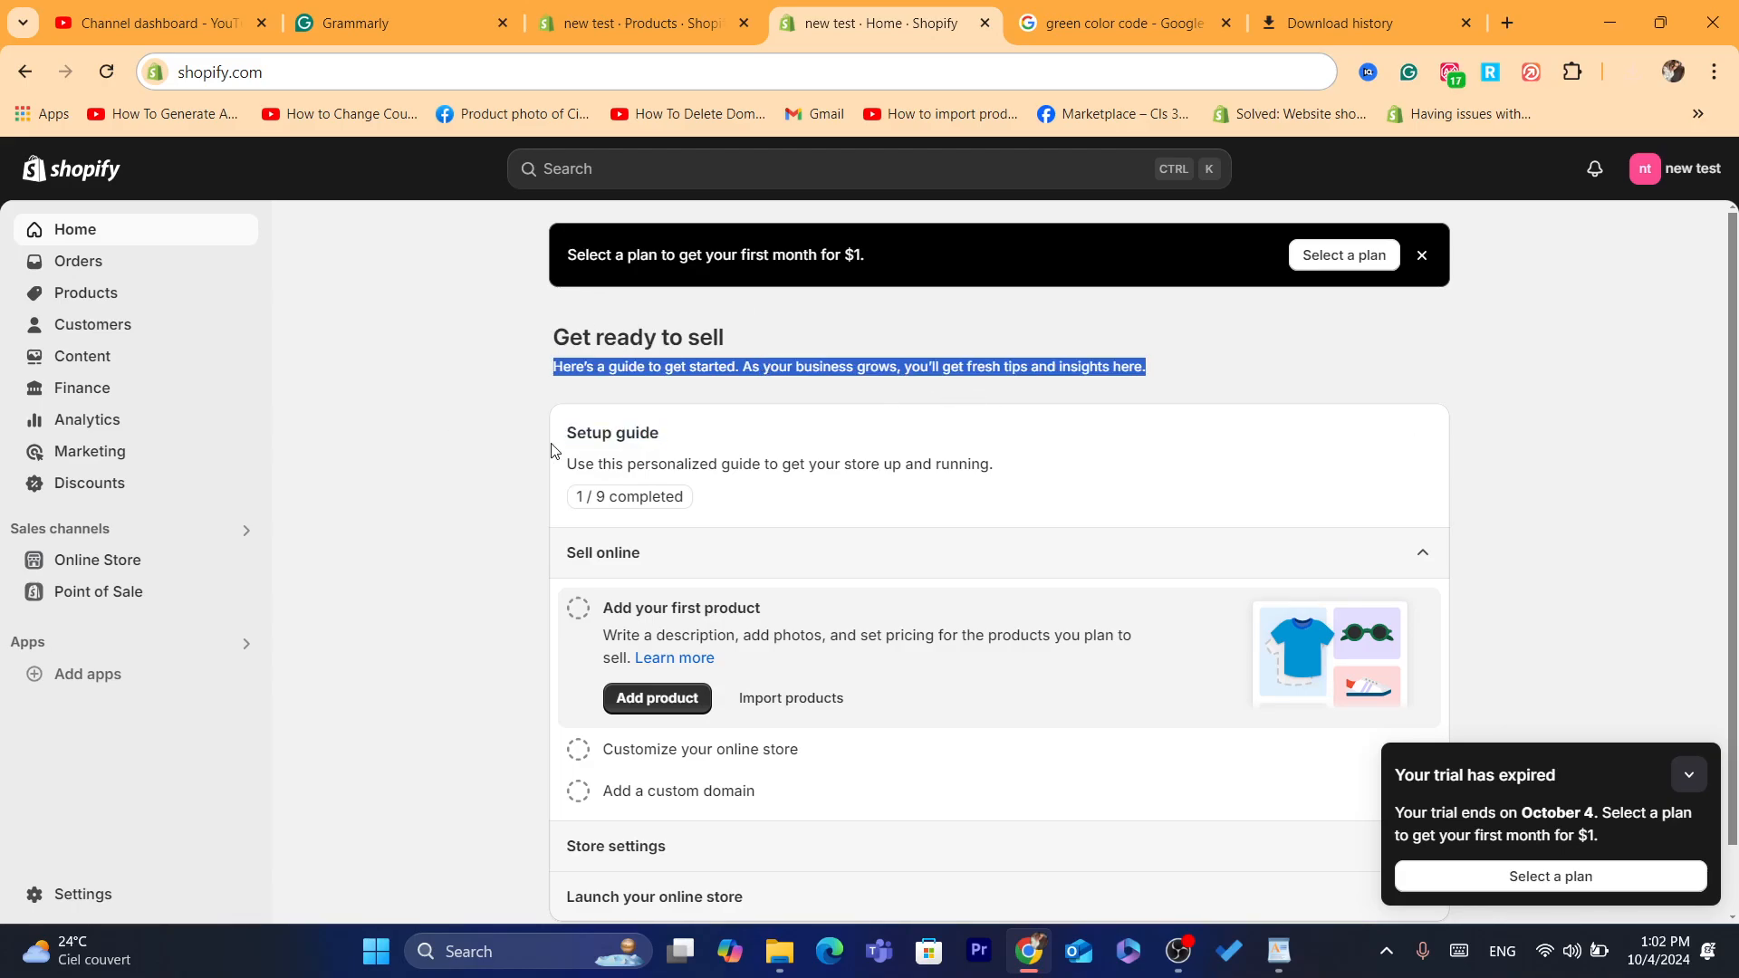
{"action": "left_click", "coordinate": [526, 455]}
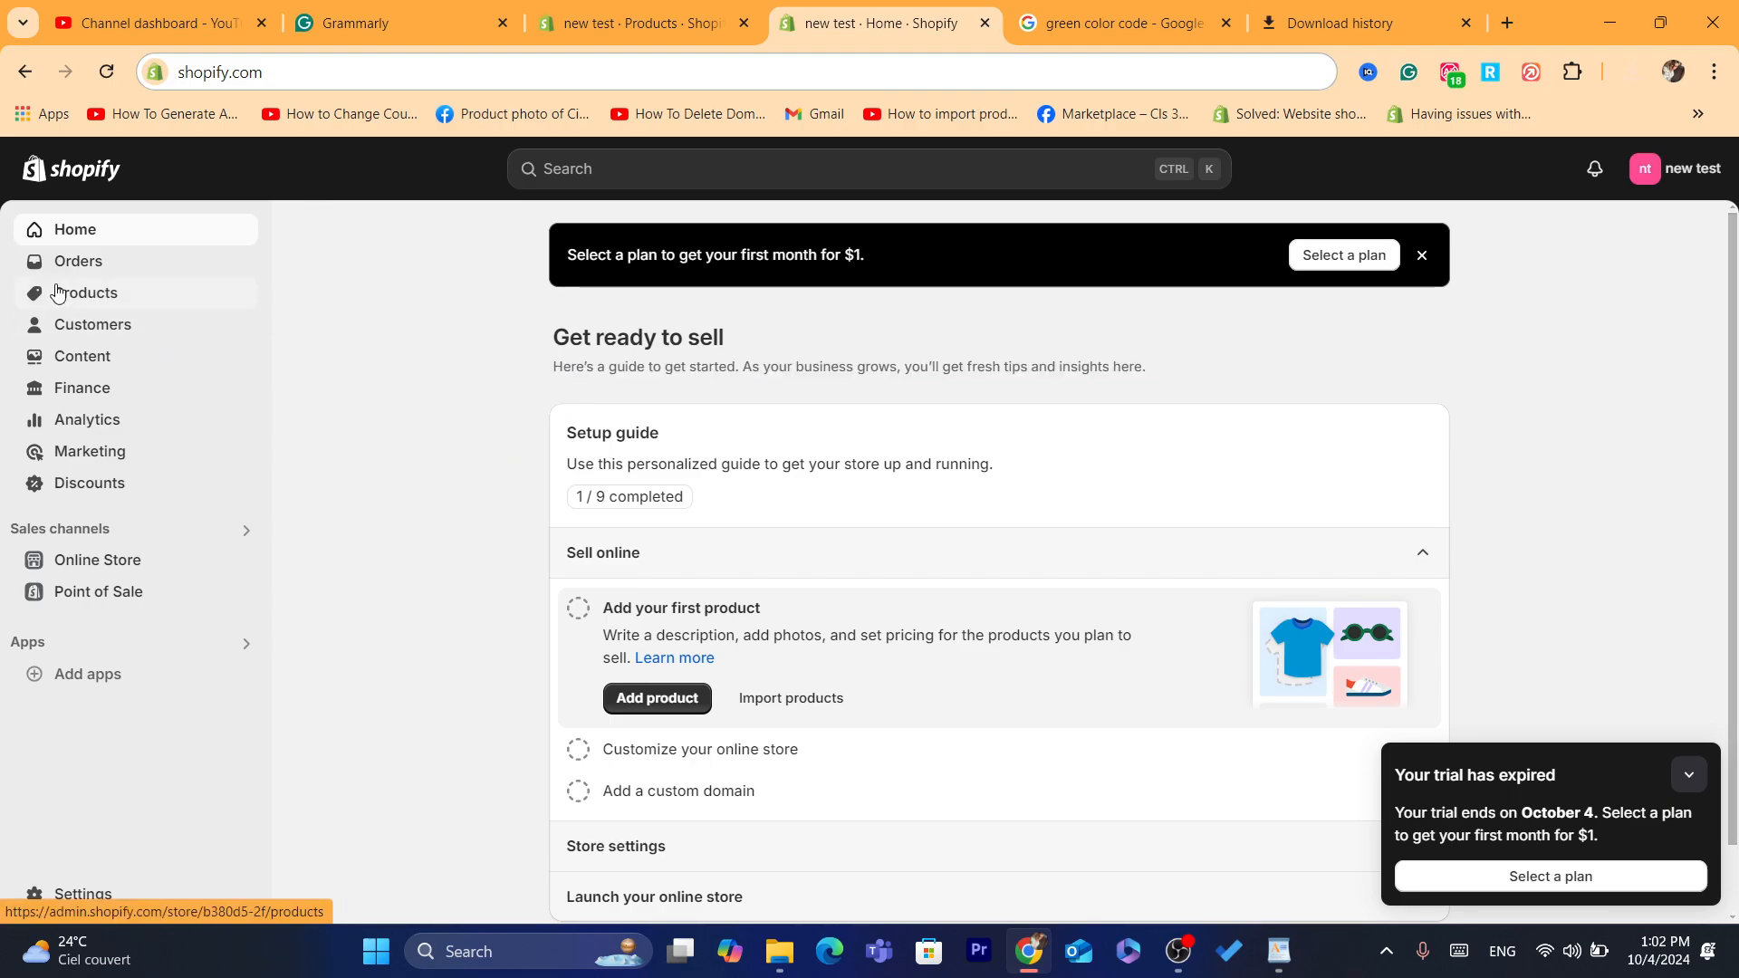
Step: Try to import products_export (3).zip from the desktop into the "new test" store's products, with all file types shown in the file picker
{"action": "left_click", "coordinate": [161, 293]}
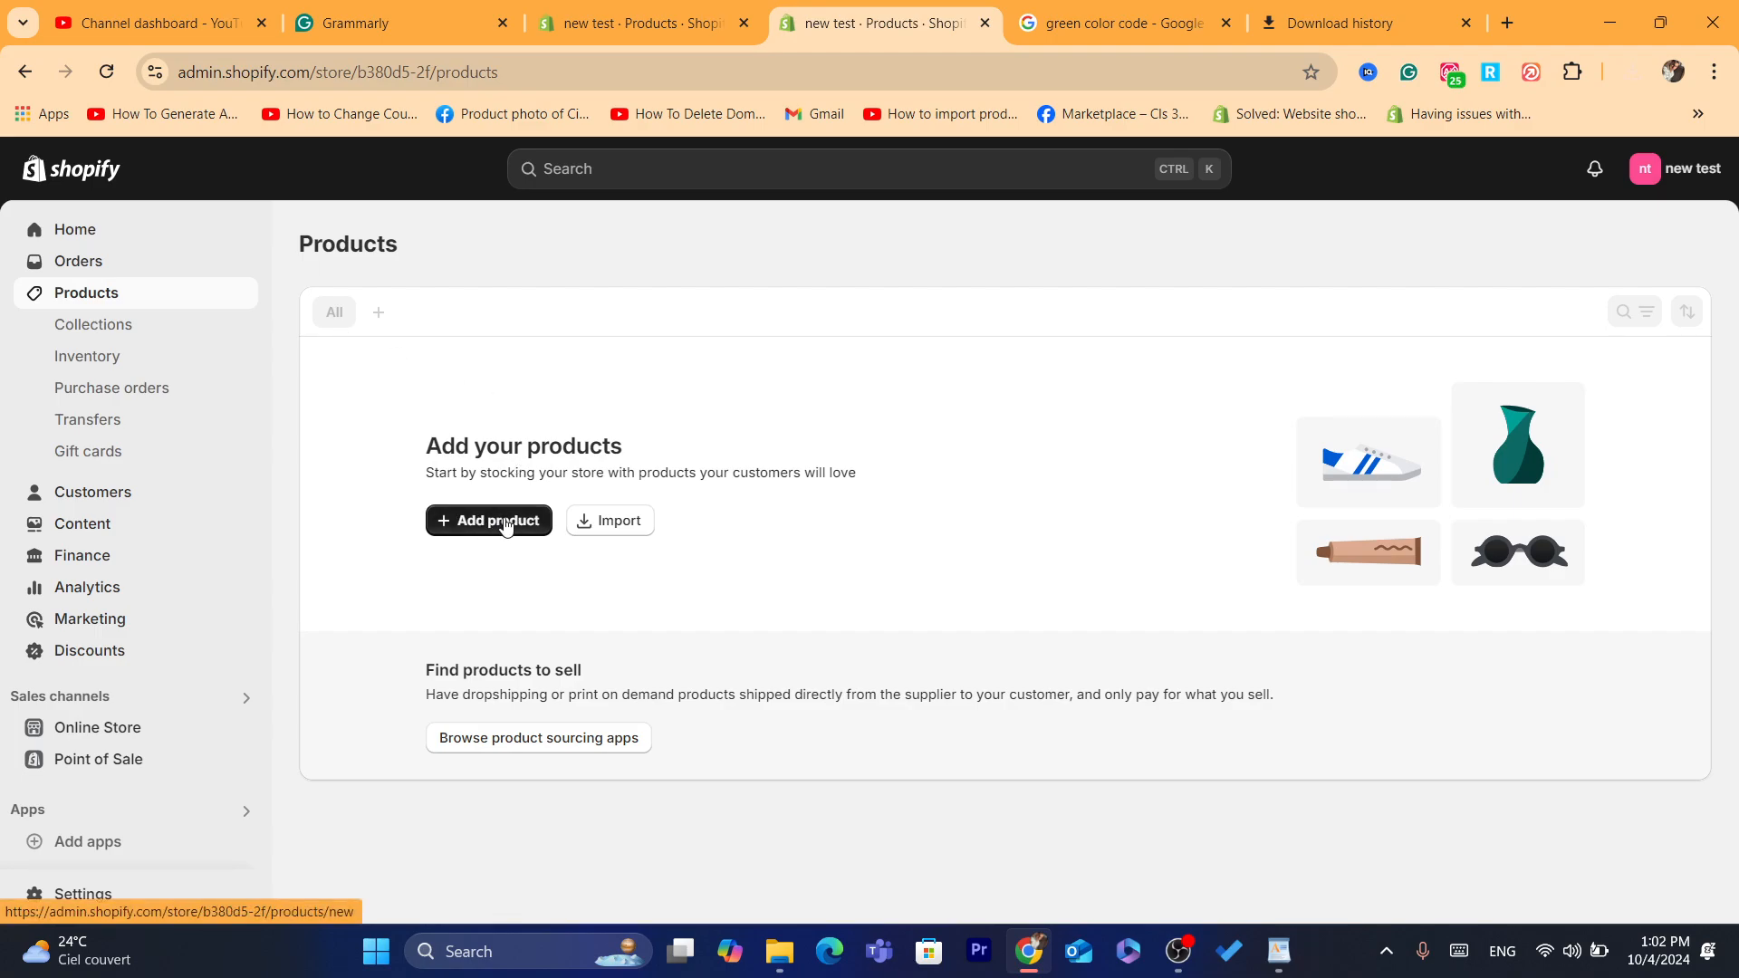
{"action": "left_click", "coordinate": [607, 520]}
{"action": "left_click", "coordinate": [869, 527]}
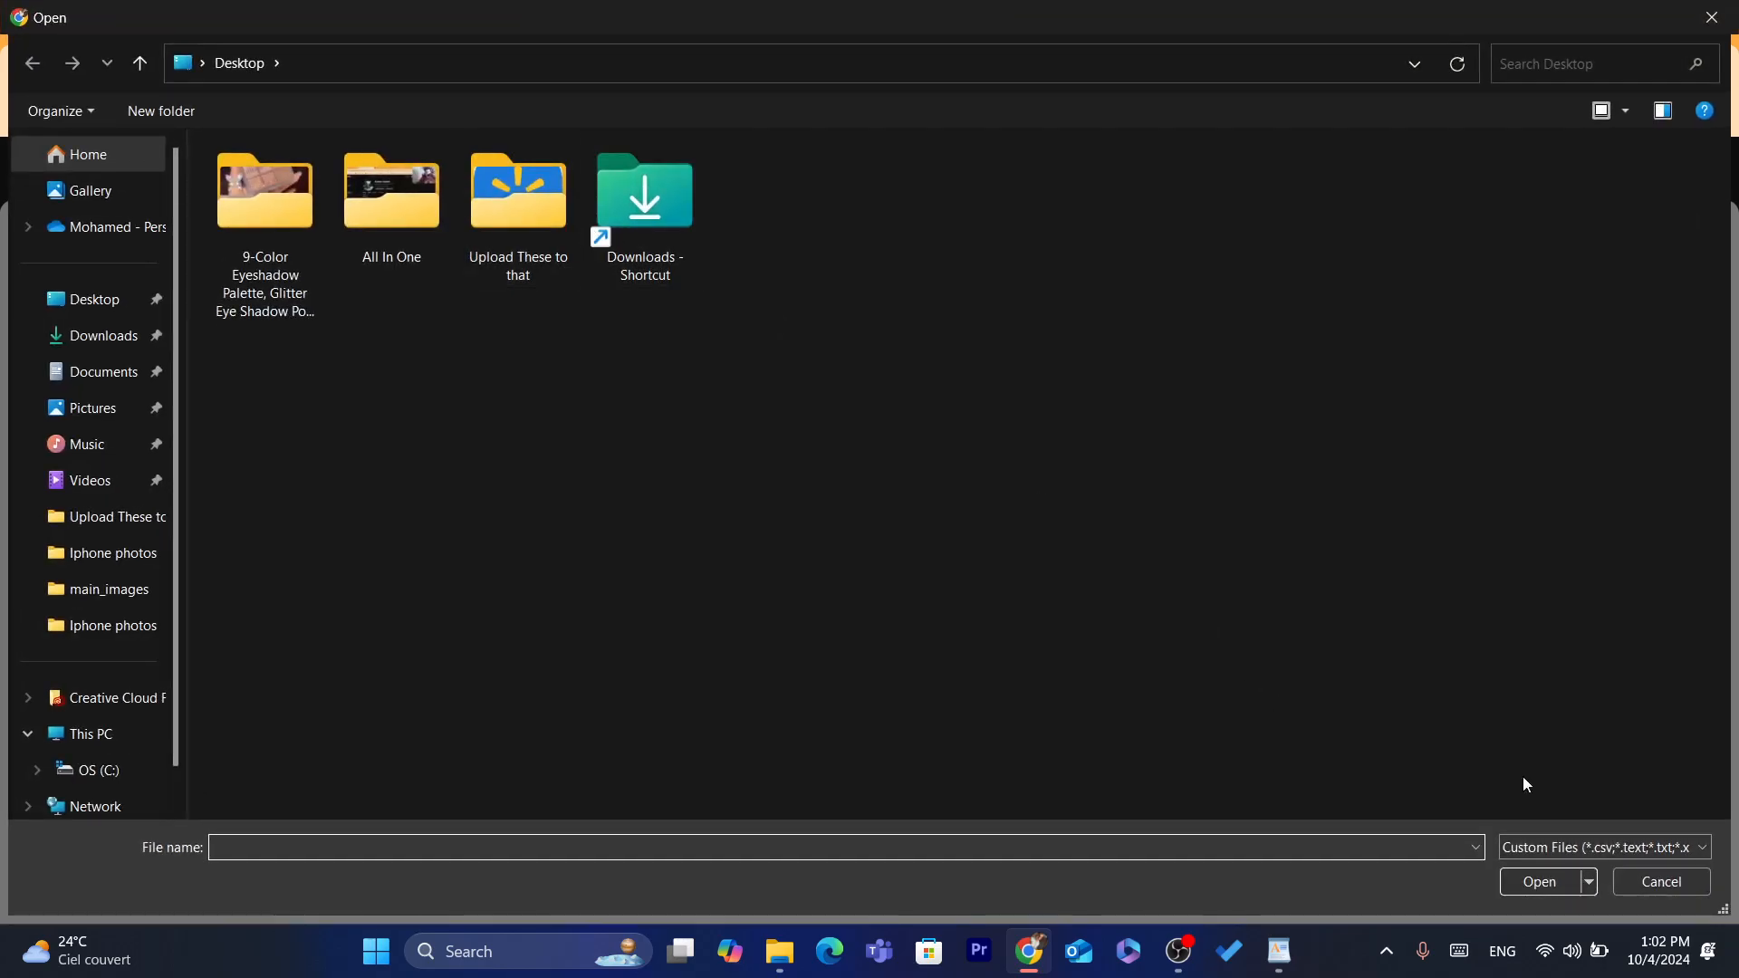
{"action": "left_click", "coordinate": [1531, 846]}
{"action": "left_click", "coordinate": [1510, 889]}
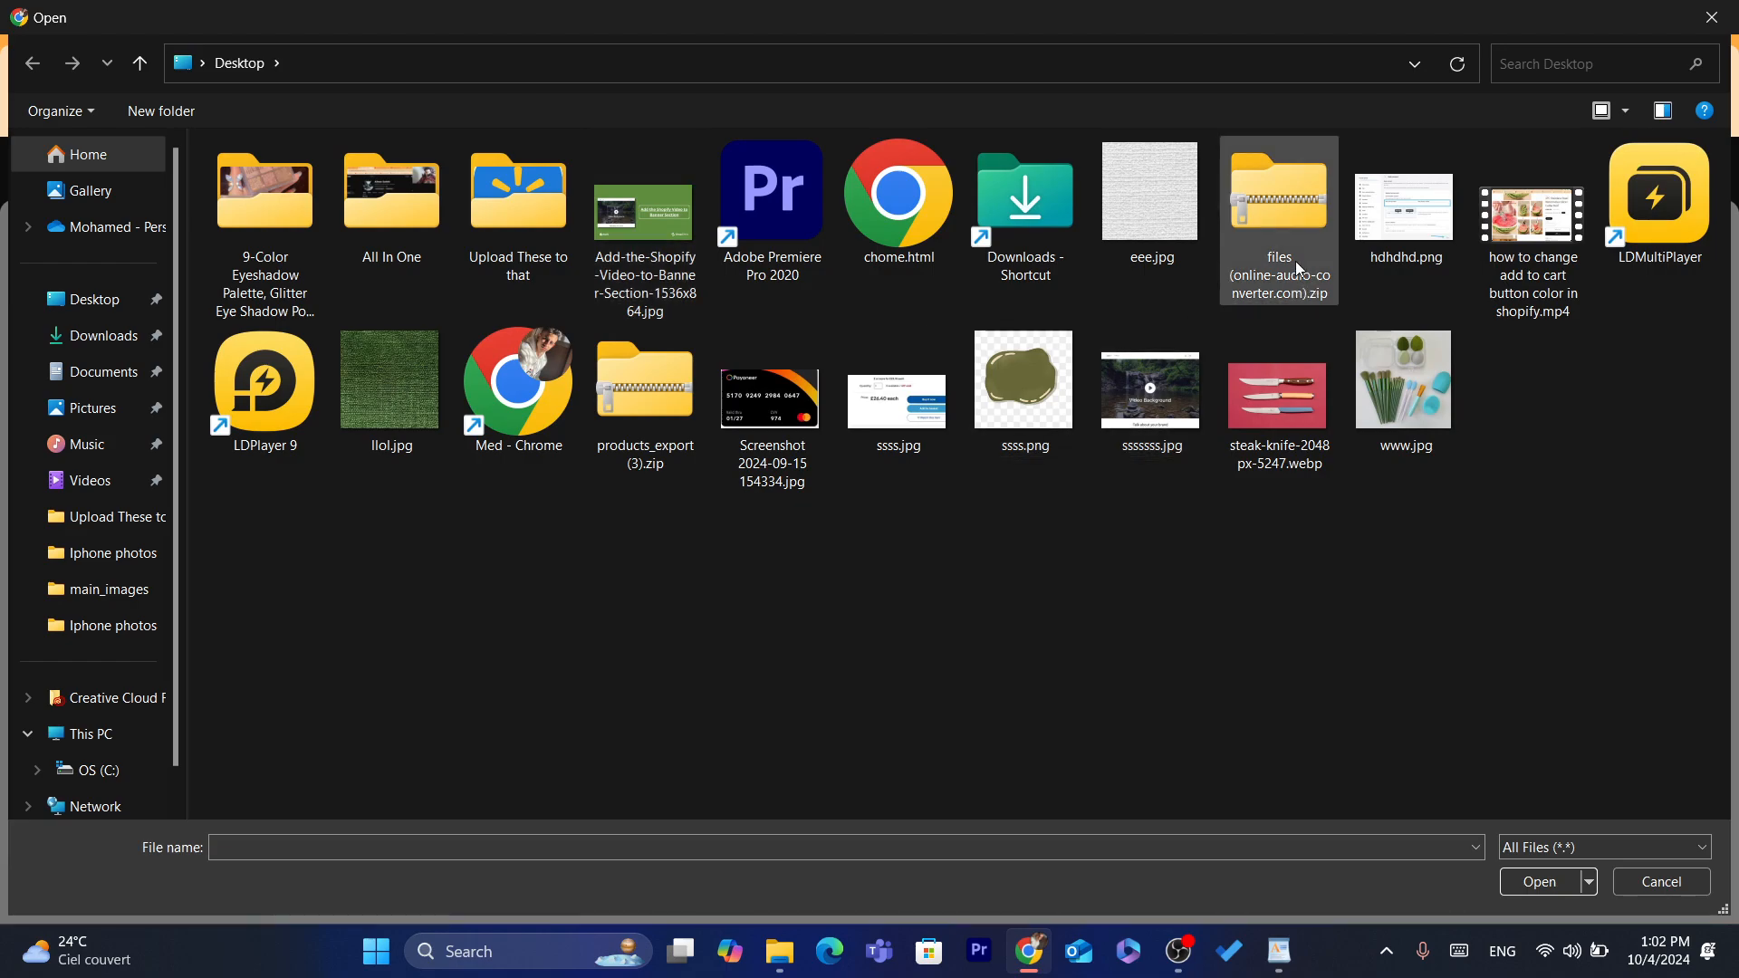
{"action": "double_click", "coordinate": [648, 412]}
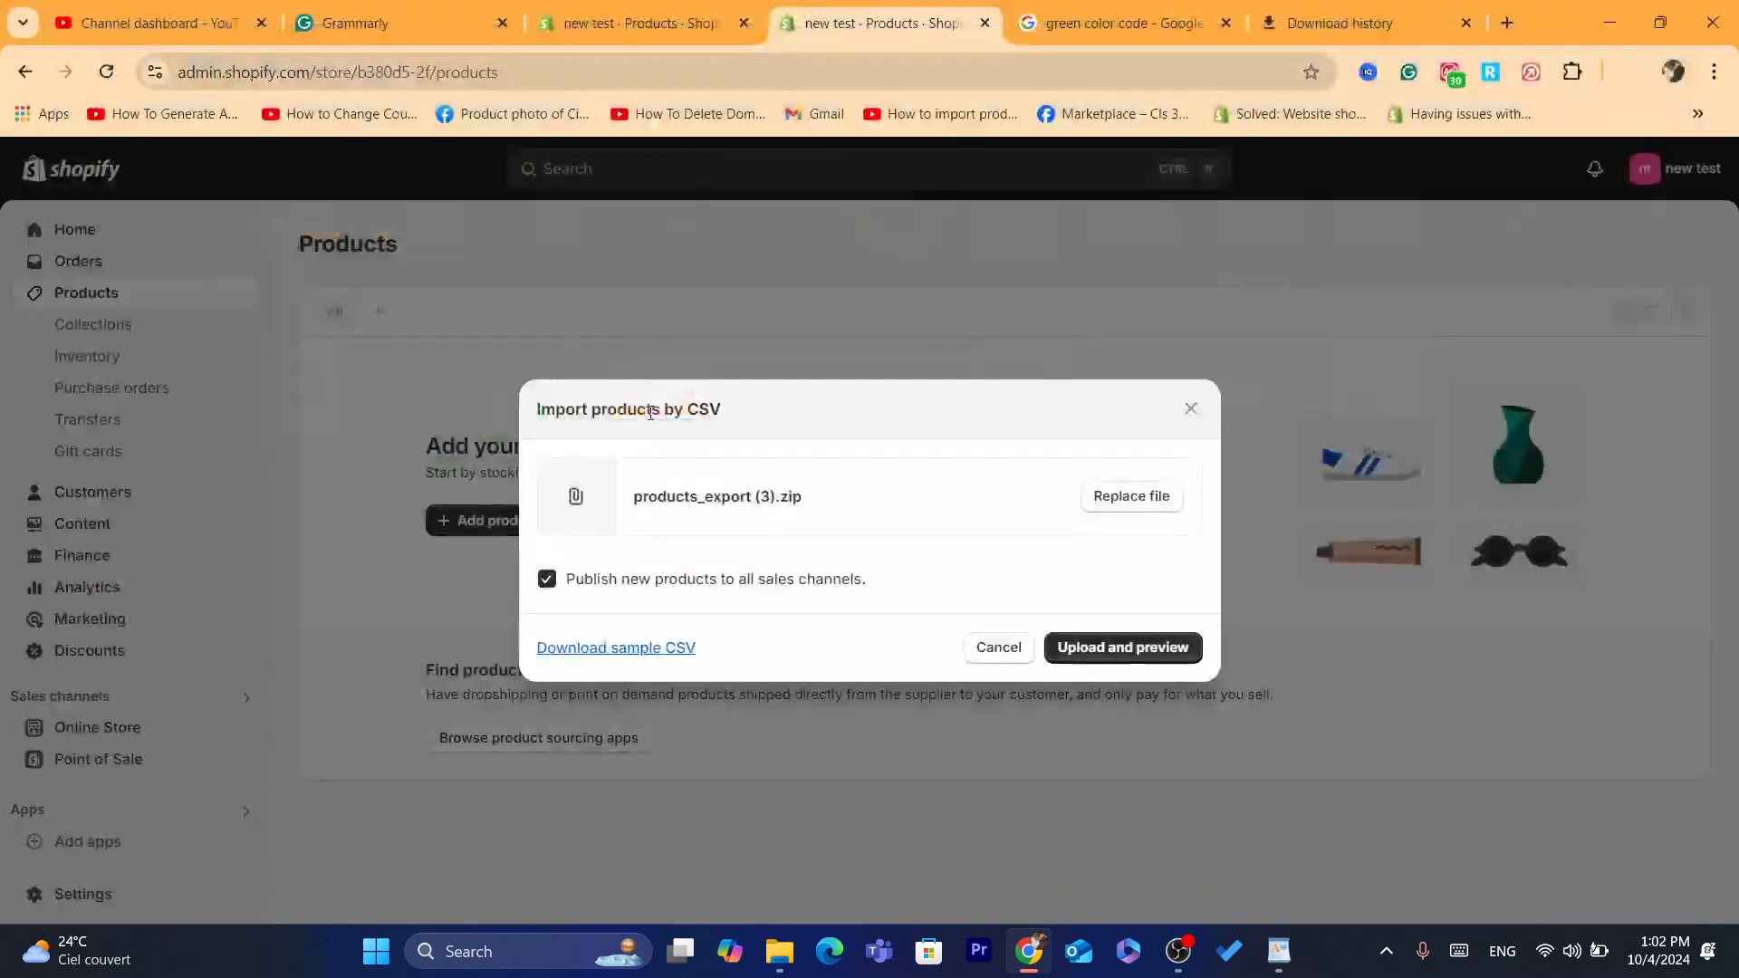
{"action": "left_click", "coordinate": [1123, 652]}
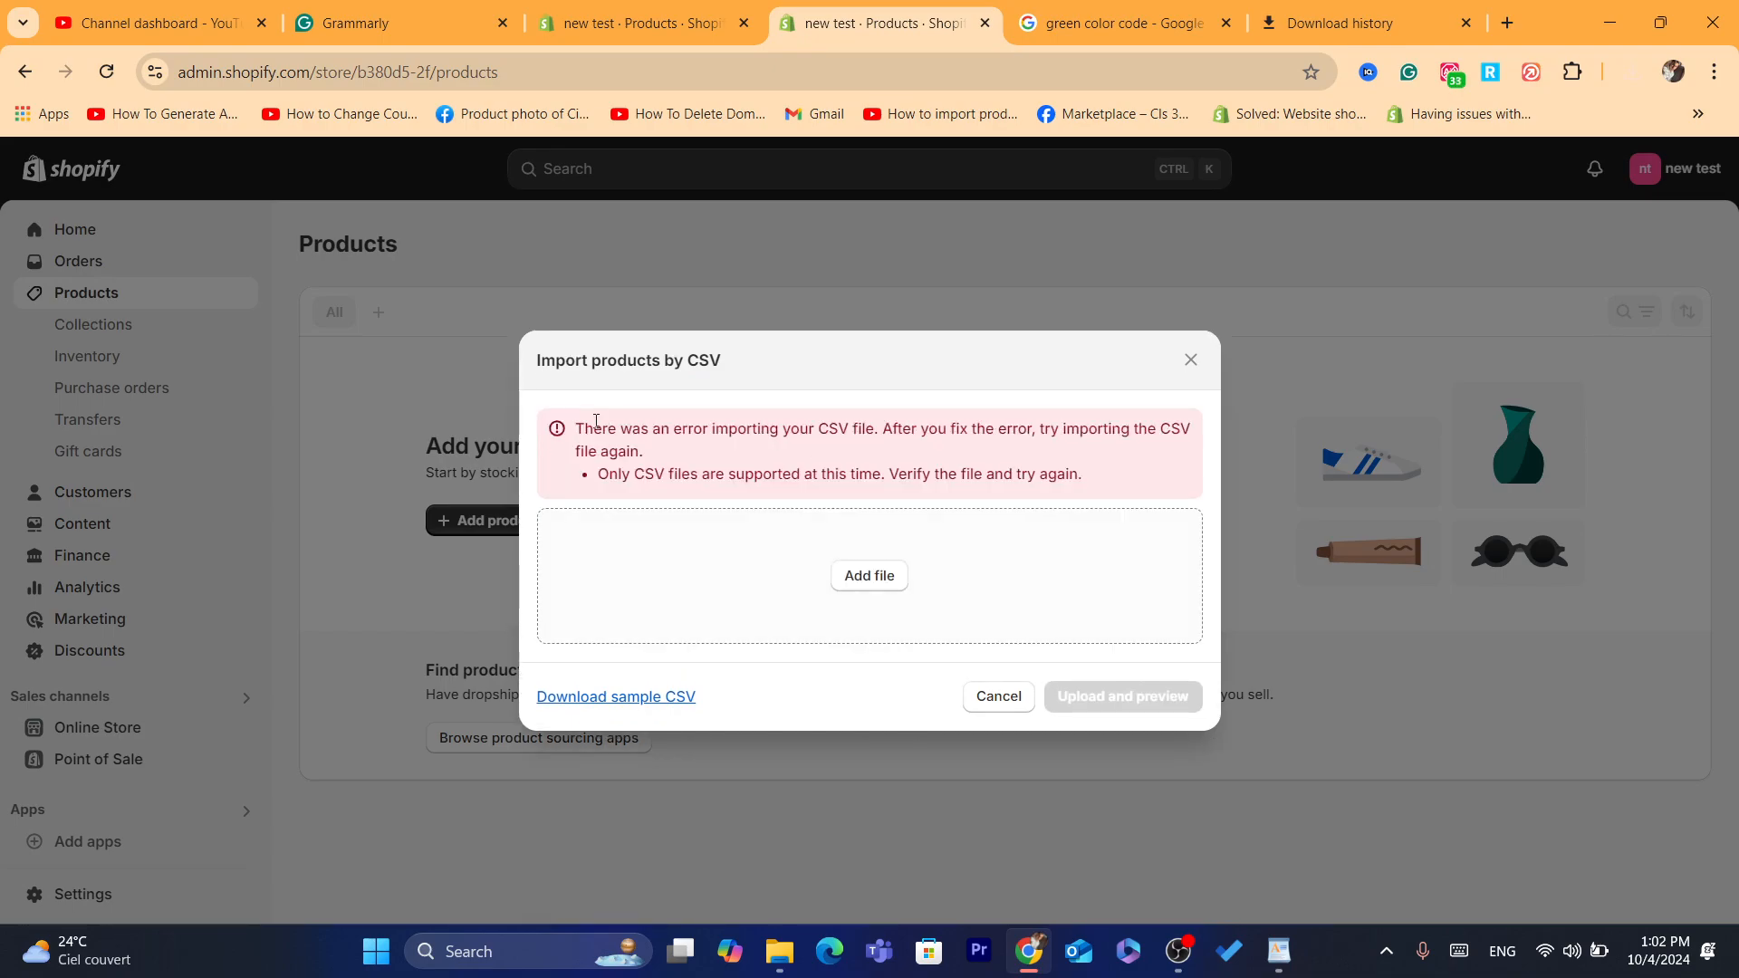
Step: Read the error message in the product import dialog and close the dialog
{"action": "left_click_drag", "start_coordinate": [587, 424], "coordinate": [745, 454]}
{"action": "left_click", "coordinate": [742, 457]}
{"action": "left_click_drag", "start_coordinate": [589, 482], "coordinate": [1048, 484]}
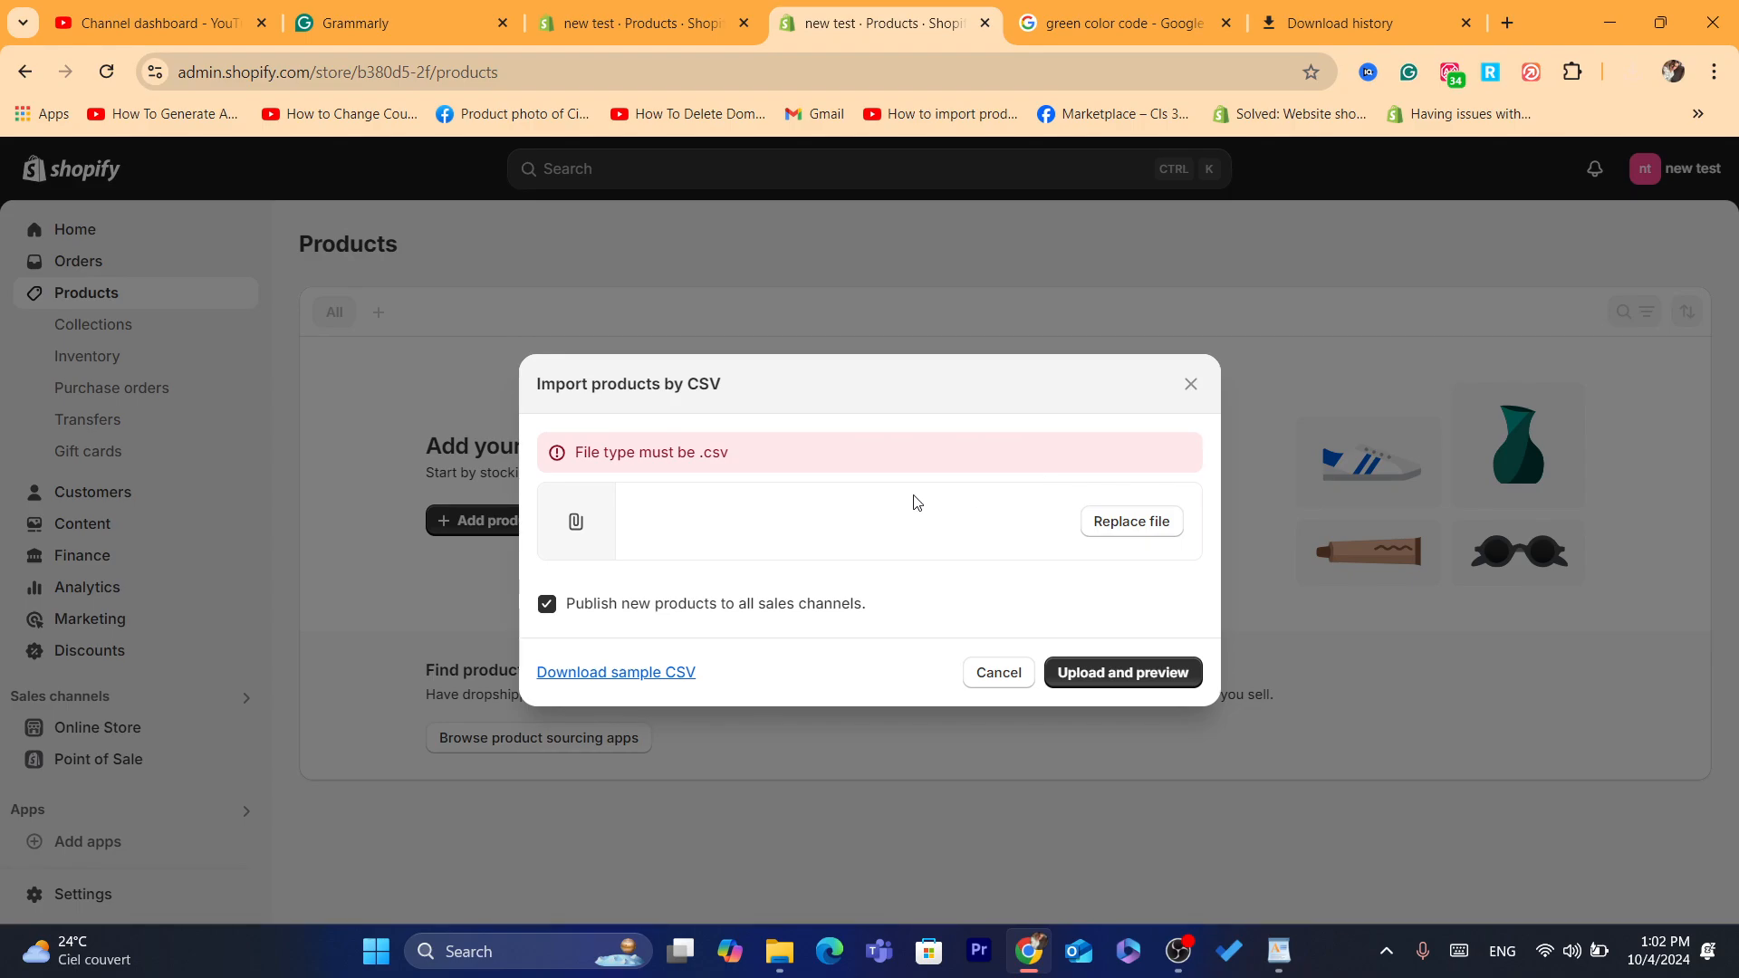
{"action": "left_click", "coordinate": [1191, 384]}
Step: Switch back to the "for vids" store
{"action": "left_click", "coordinate": [1675, 168]}
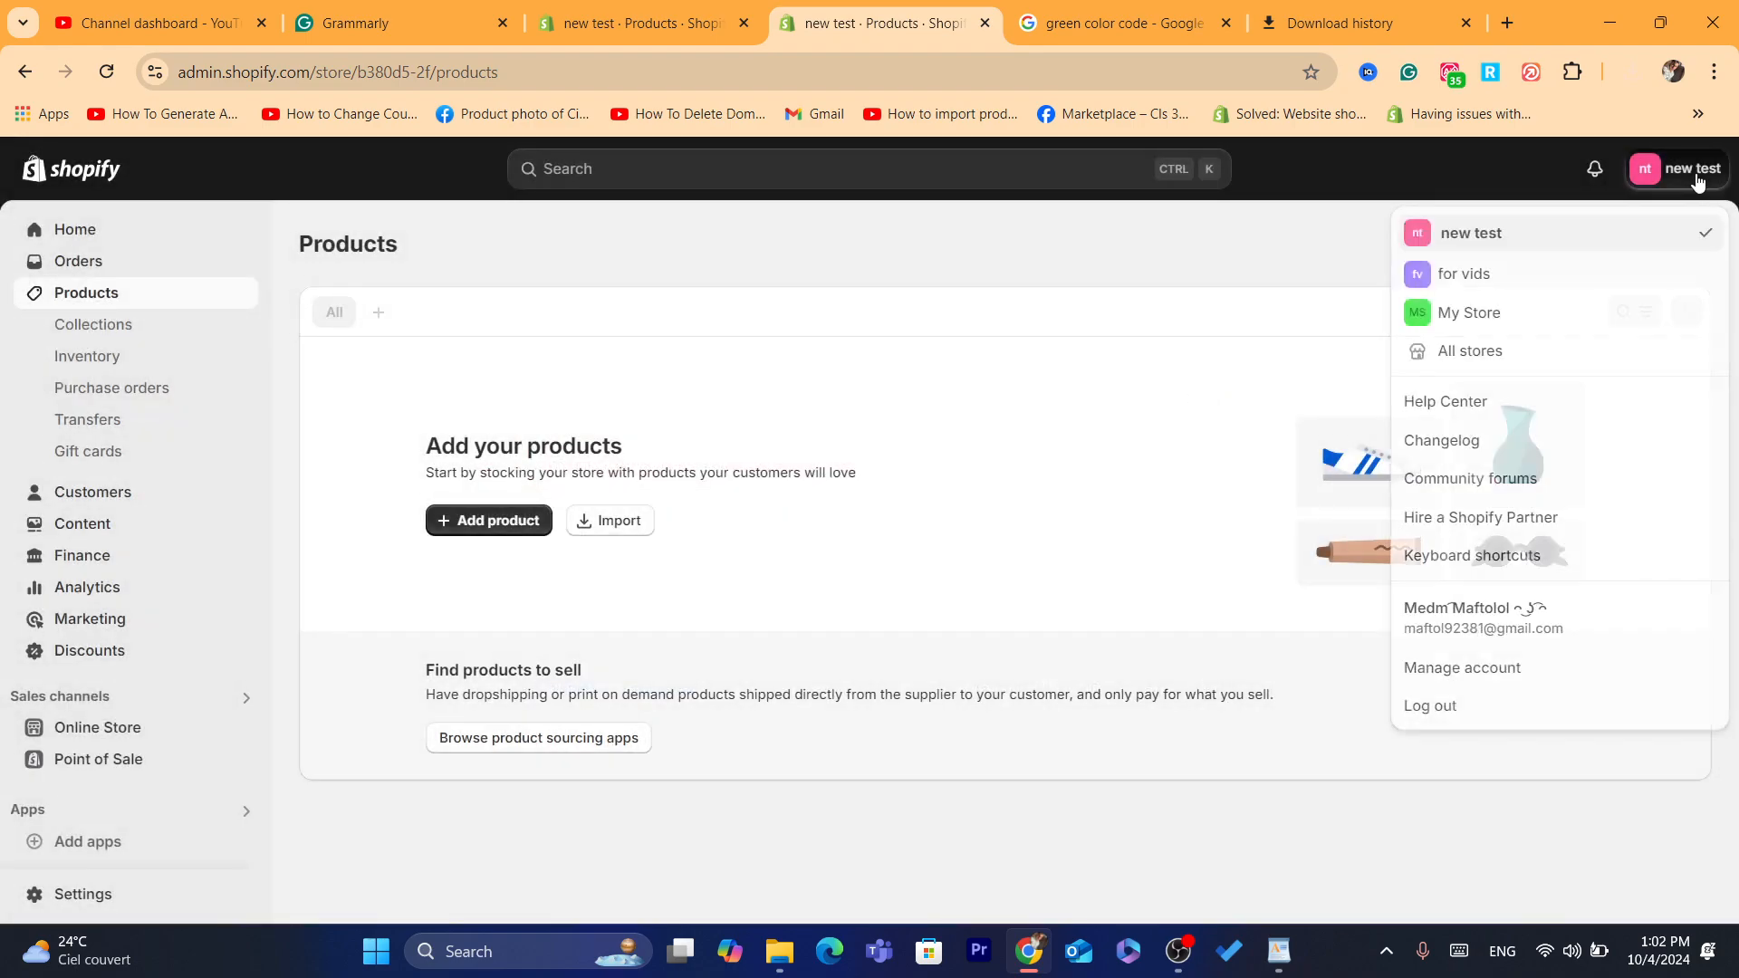
{"action": "left_click", "coordinate": [1482, 283]}
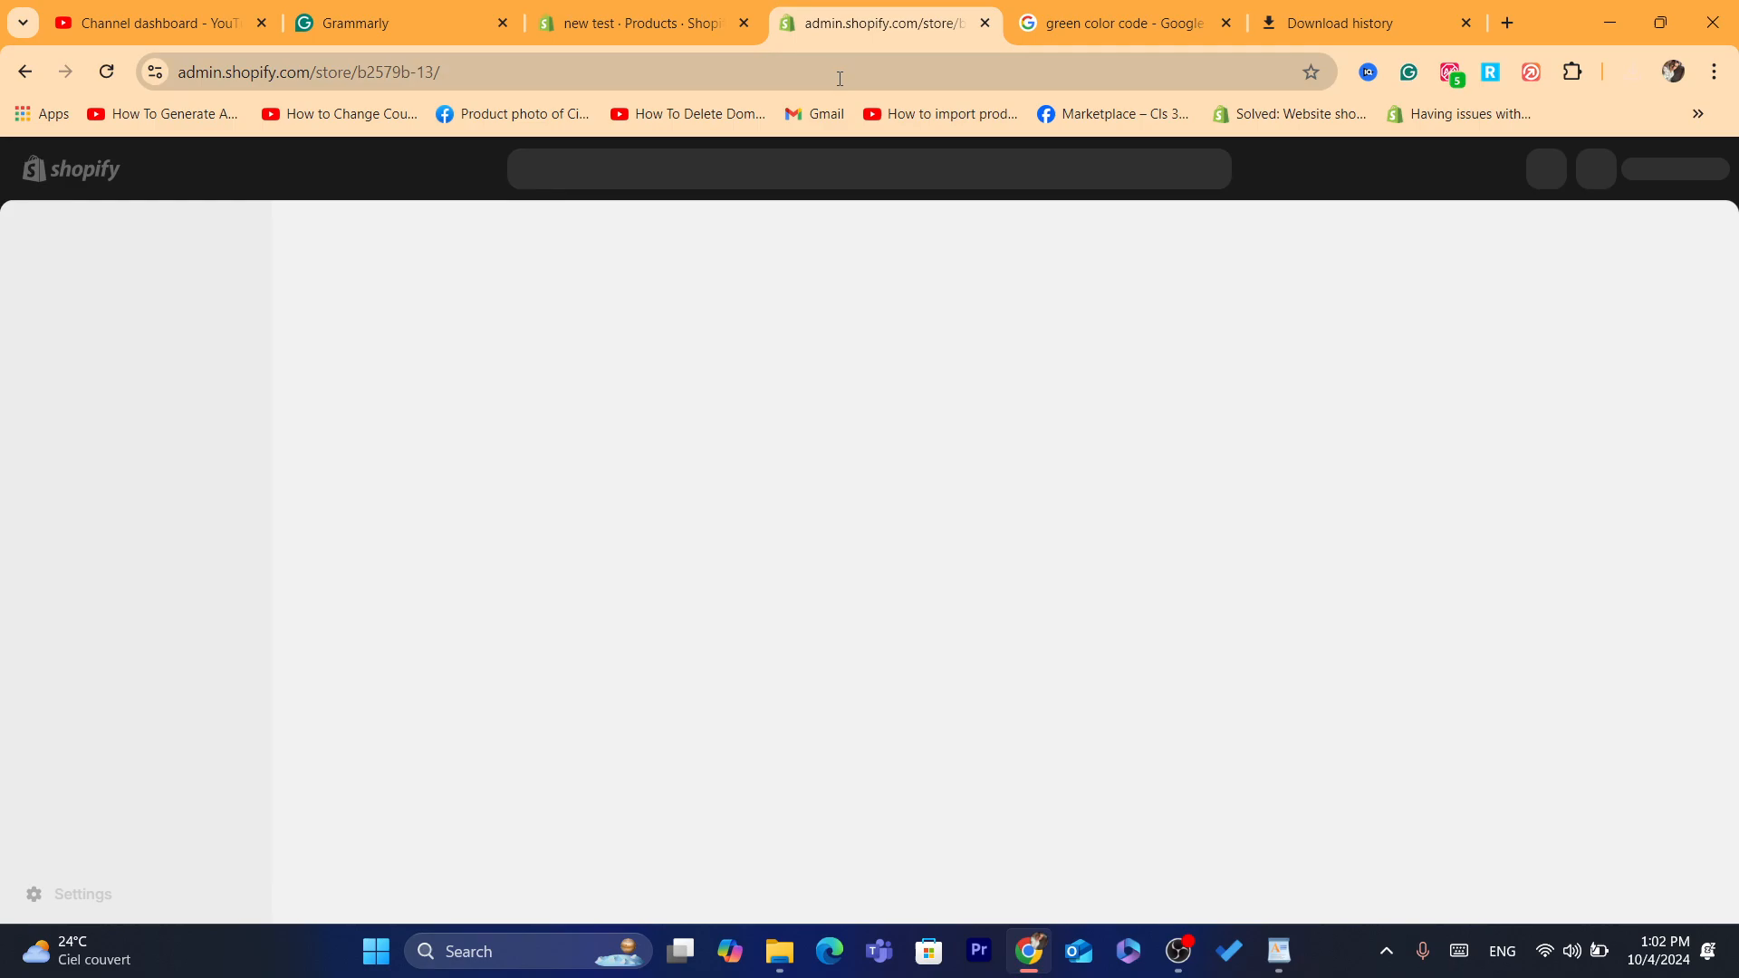
{"action": "left_click", "coordinate": [840, 77]}
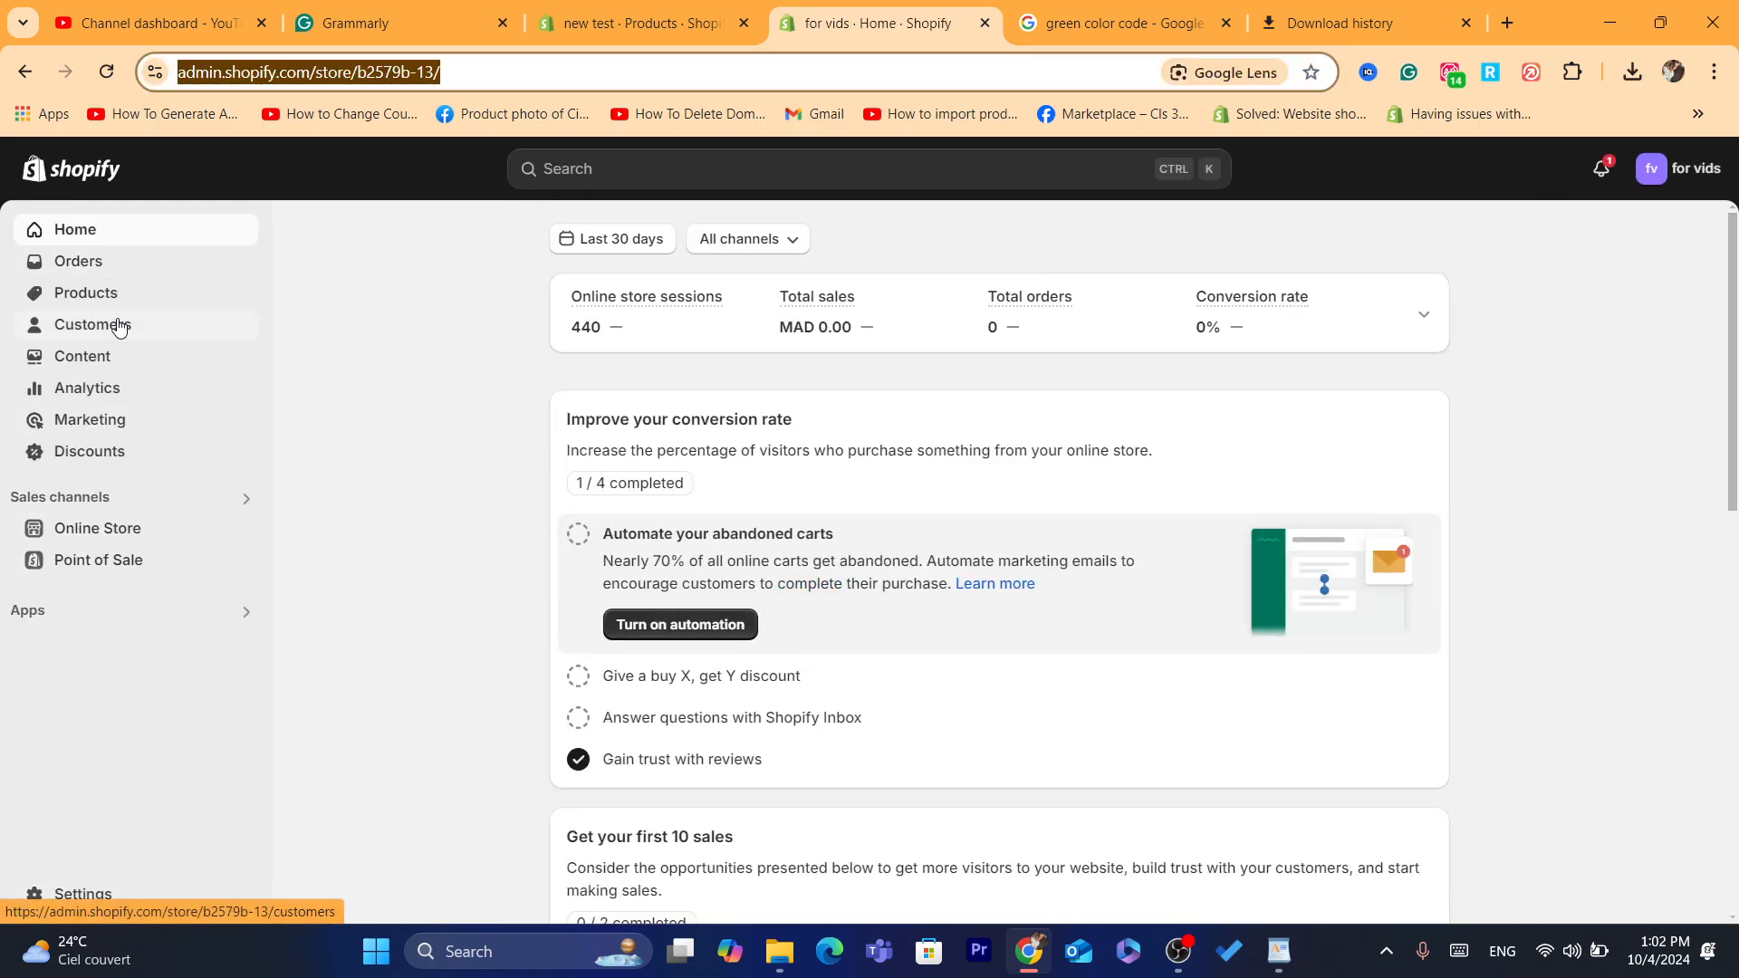
Step: Select the 1PC Stainless Steel Watermelon Slicer, Chic Boxy Crossbody Bags and Designer Cosmetic Bag products in the "for vids" product list
{"action": "left_click", "coordinate": [65, 295]}
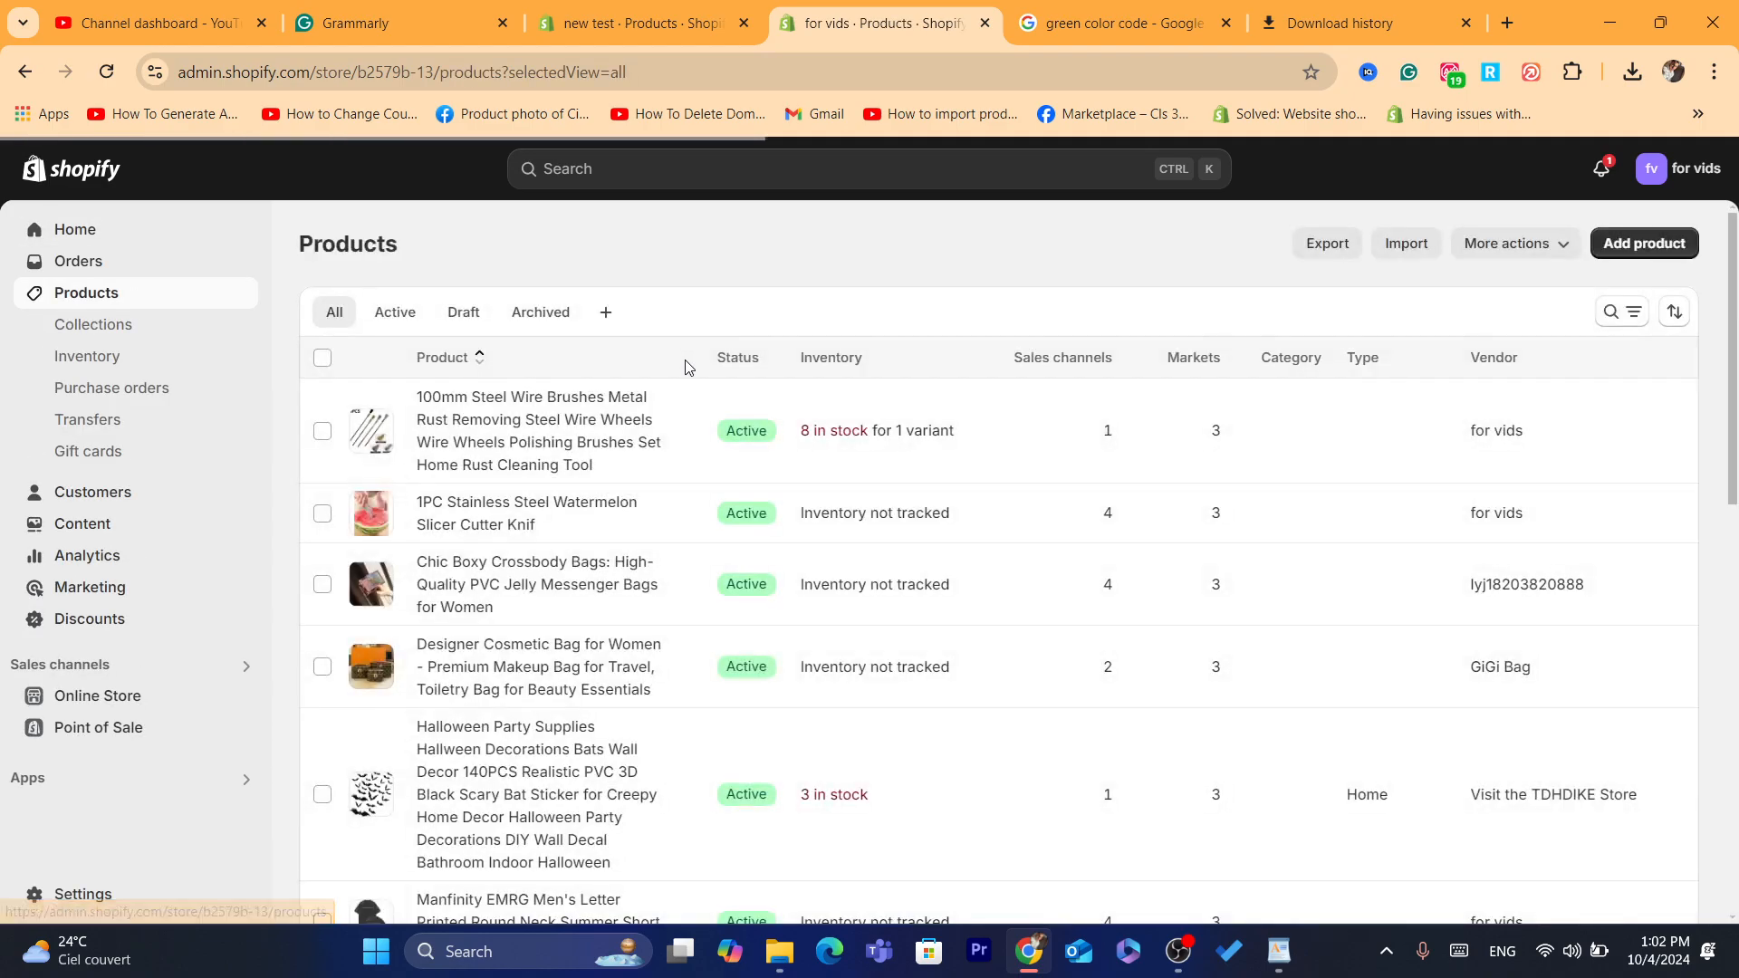
{"action": "scroll", "coordinate": [1736, 344], "scroll_direction": "down", "scroll_amount": 1}
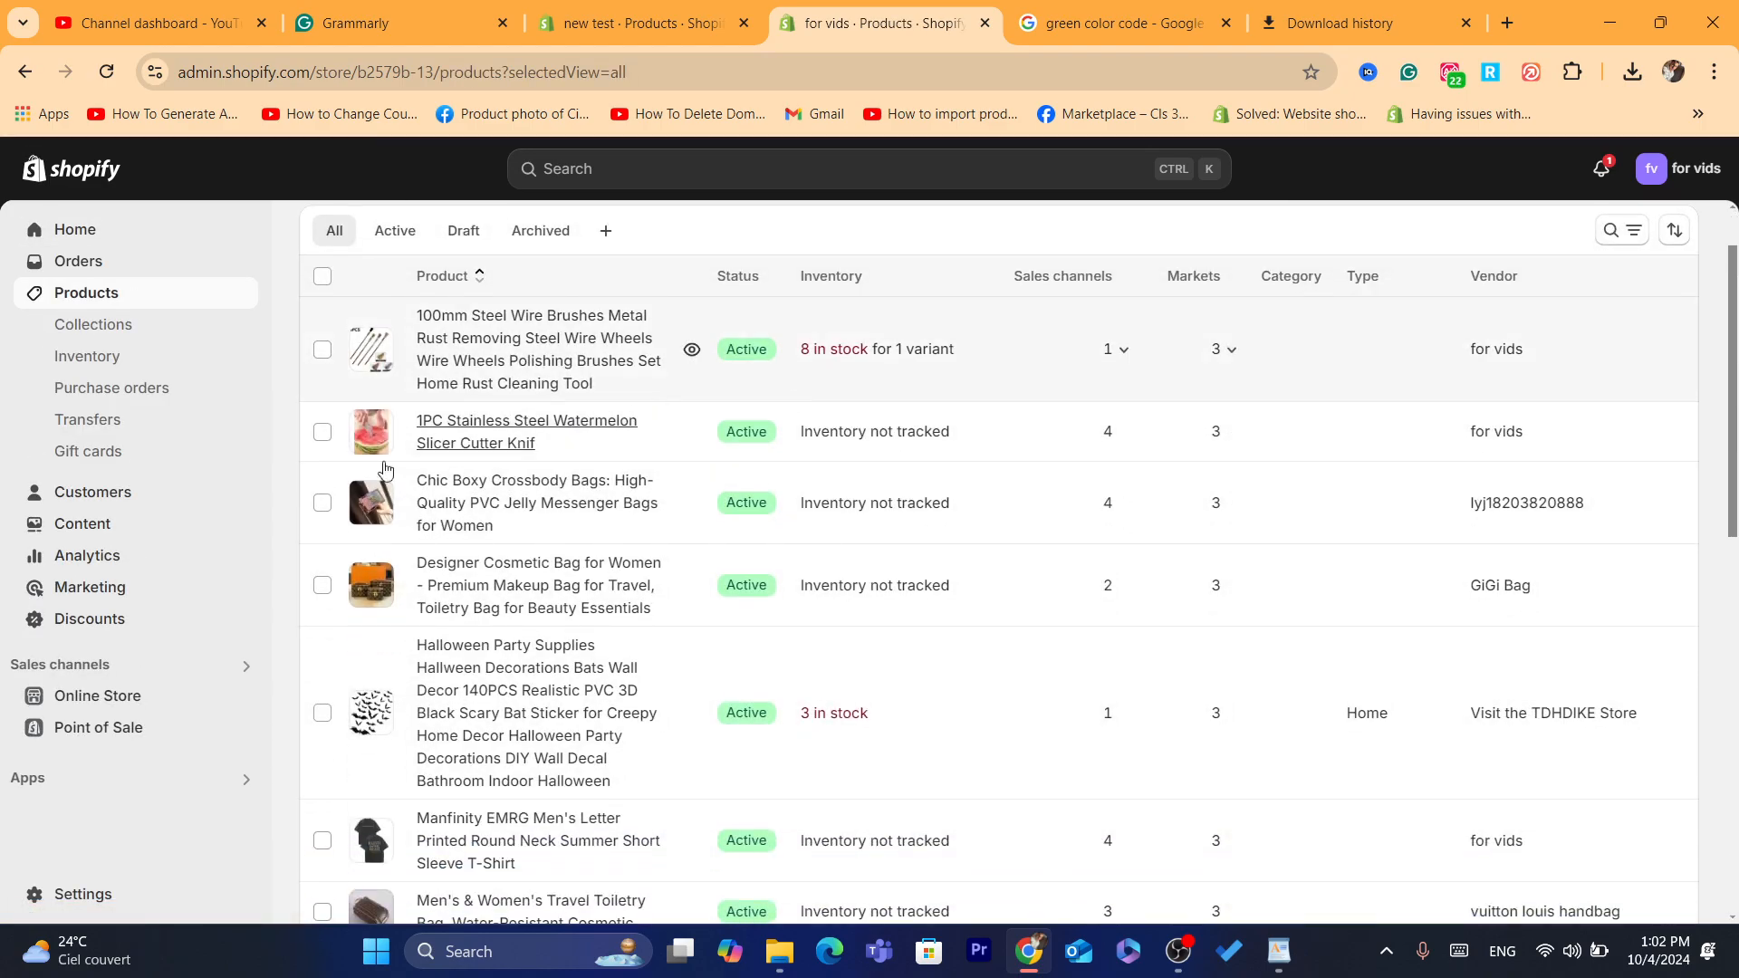
{"action": "left_click", "coordinate": [322, 433]}
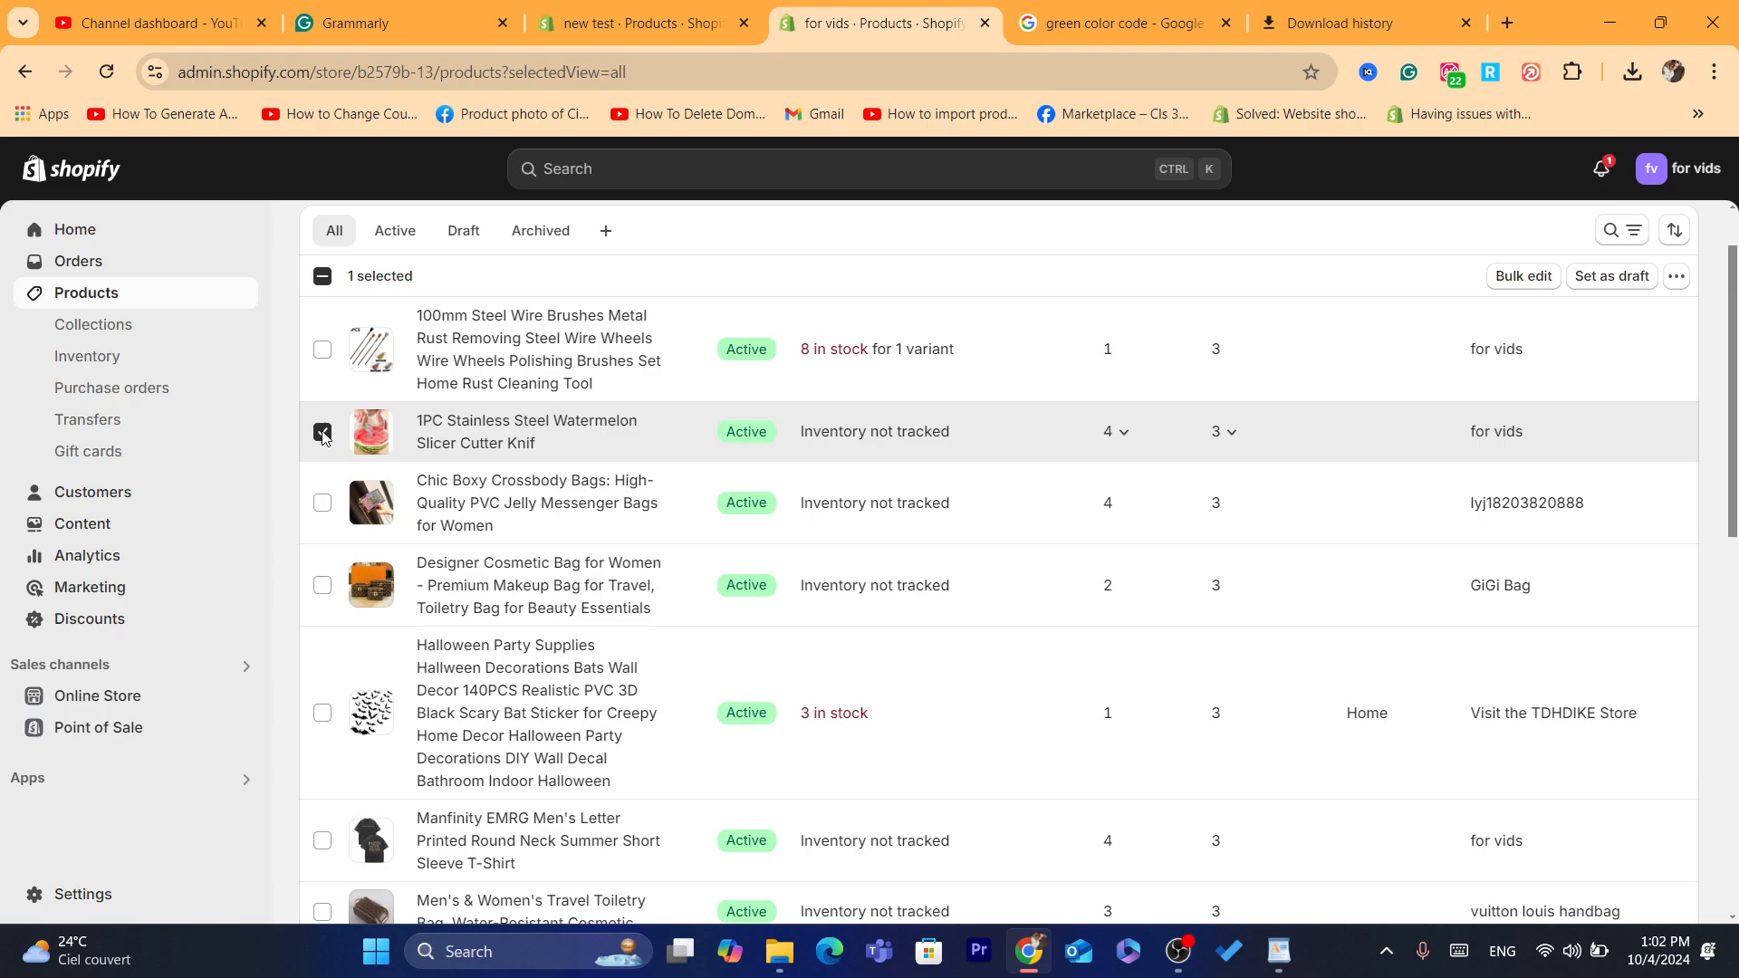
{"action": "left_click", "coordinate": [323, 504]}
{"action": "scroll", "coordinate": [1736, 385], "scroll_direction": "up", "scroll_amount": 1}
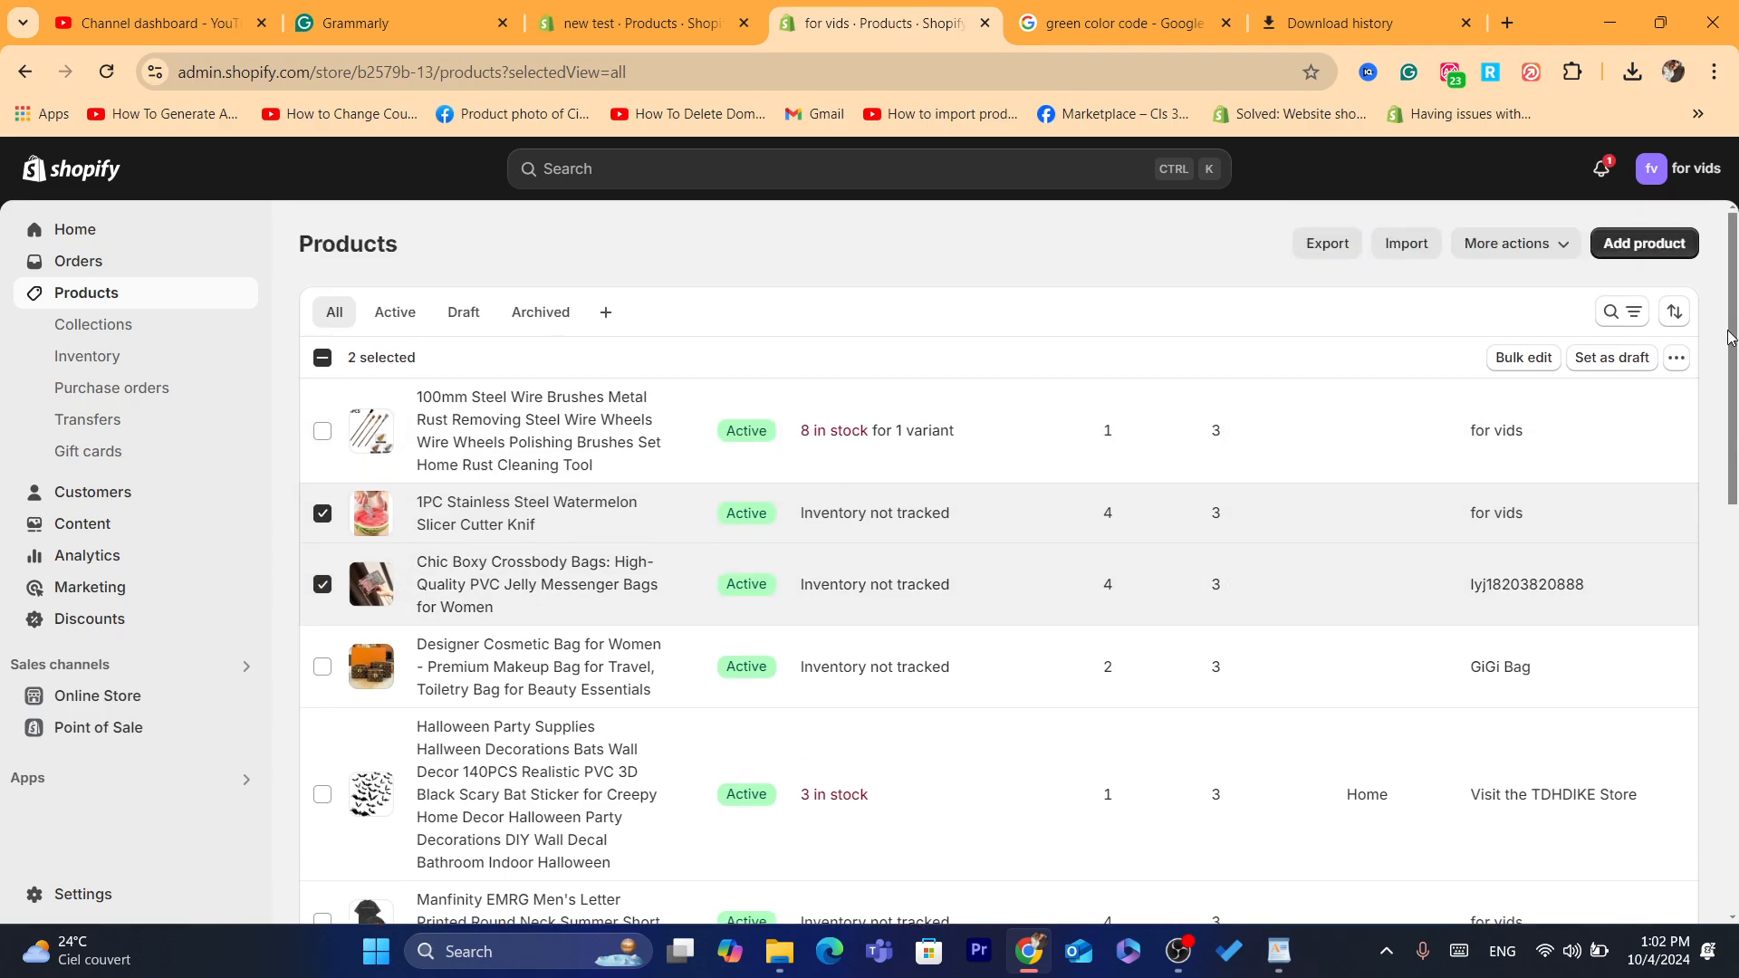
{"action": "scroll", "coordinate": [1737, 385], "scroll_direction": "down", "scroll_amount": 1}
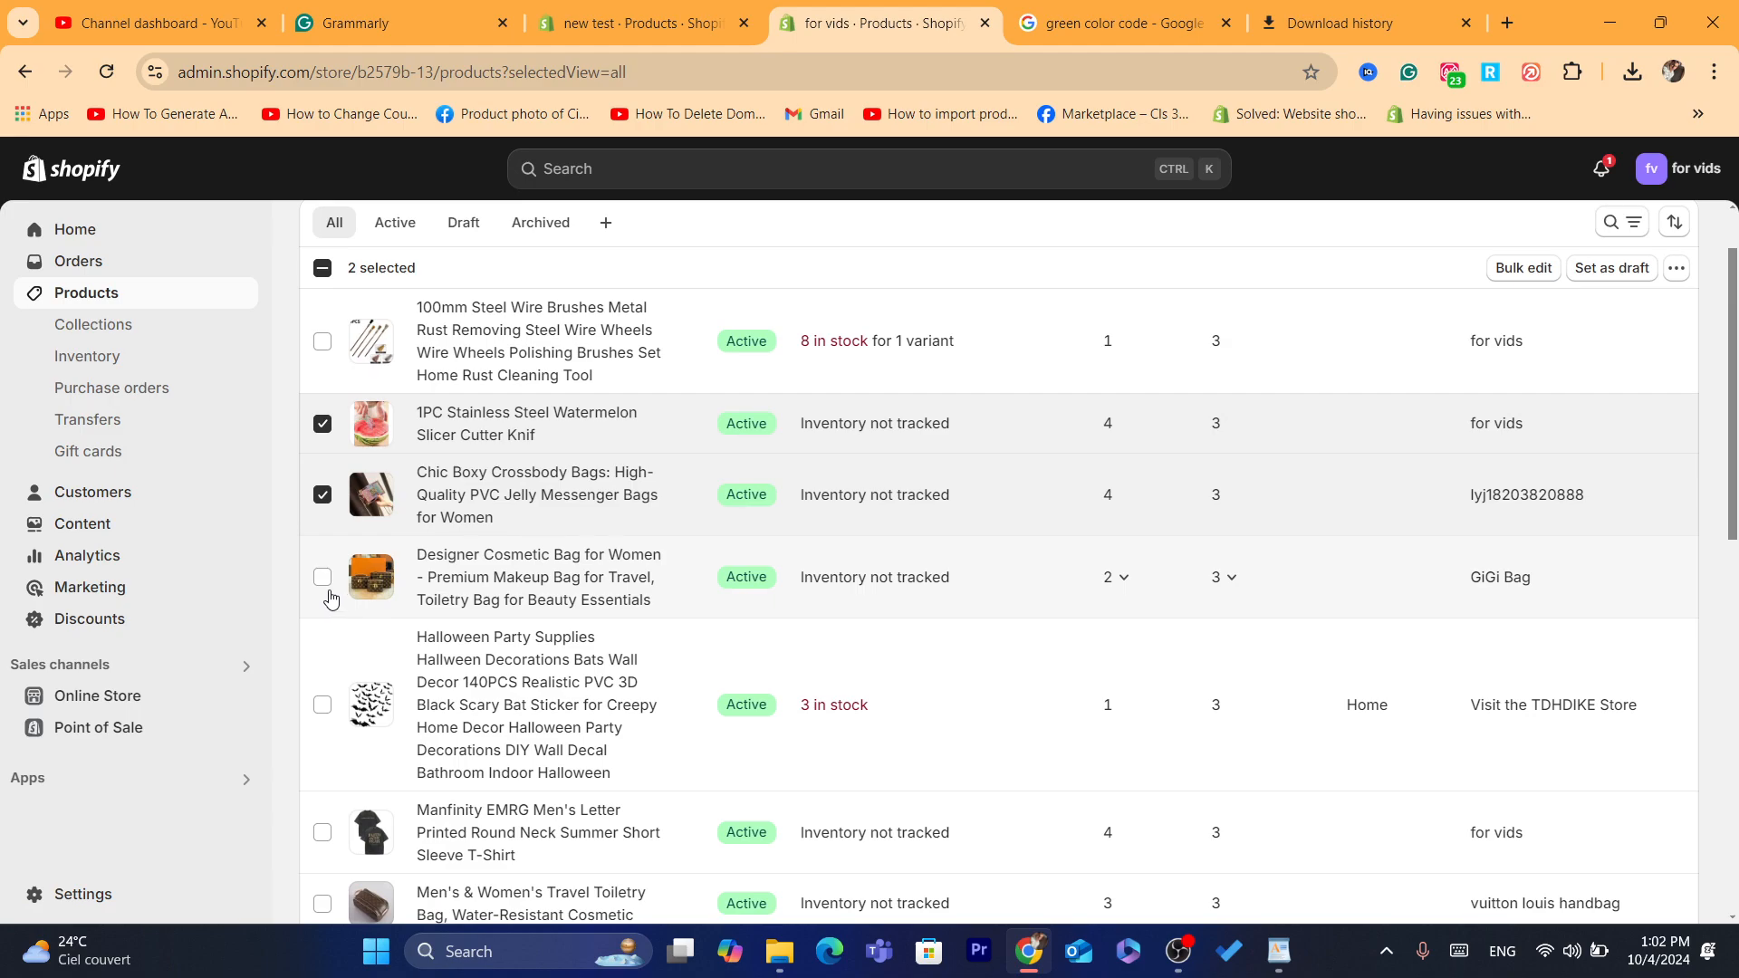
{"action": "left_click", "coordinate": [322, 580]}
{"action": "left_click", "coordinate": [1397, 369]}
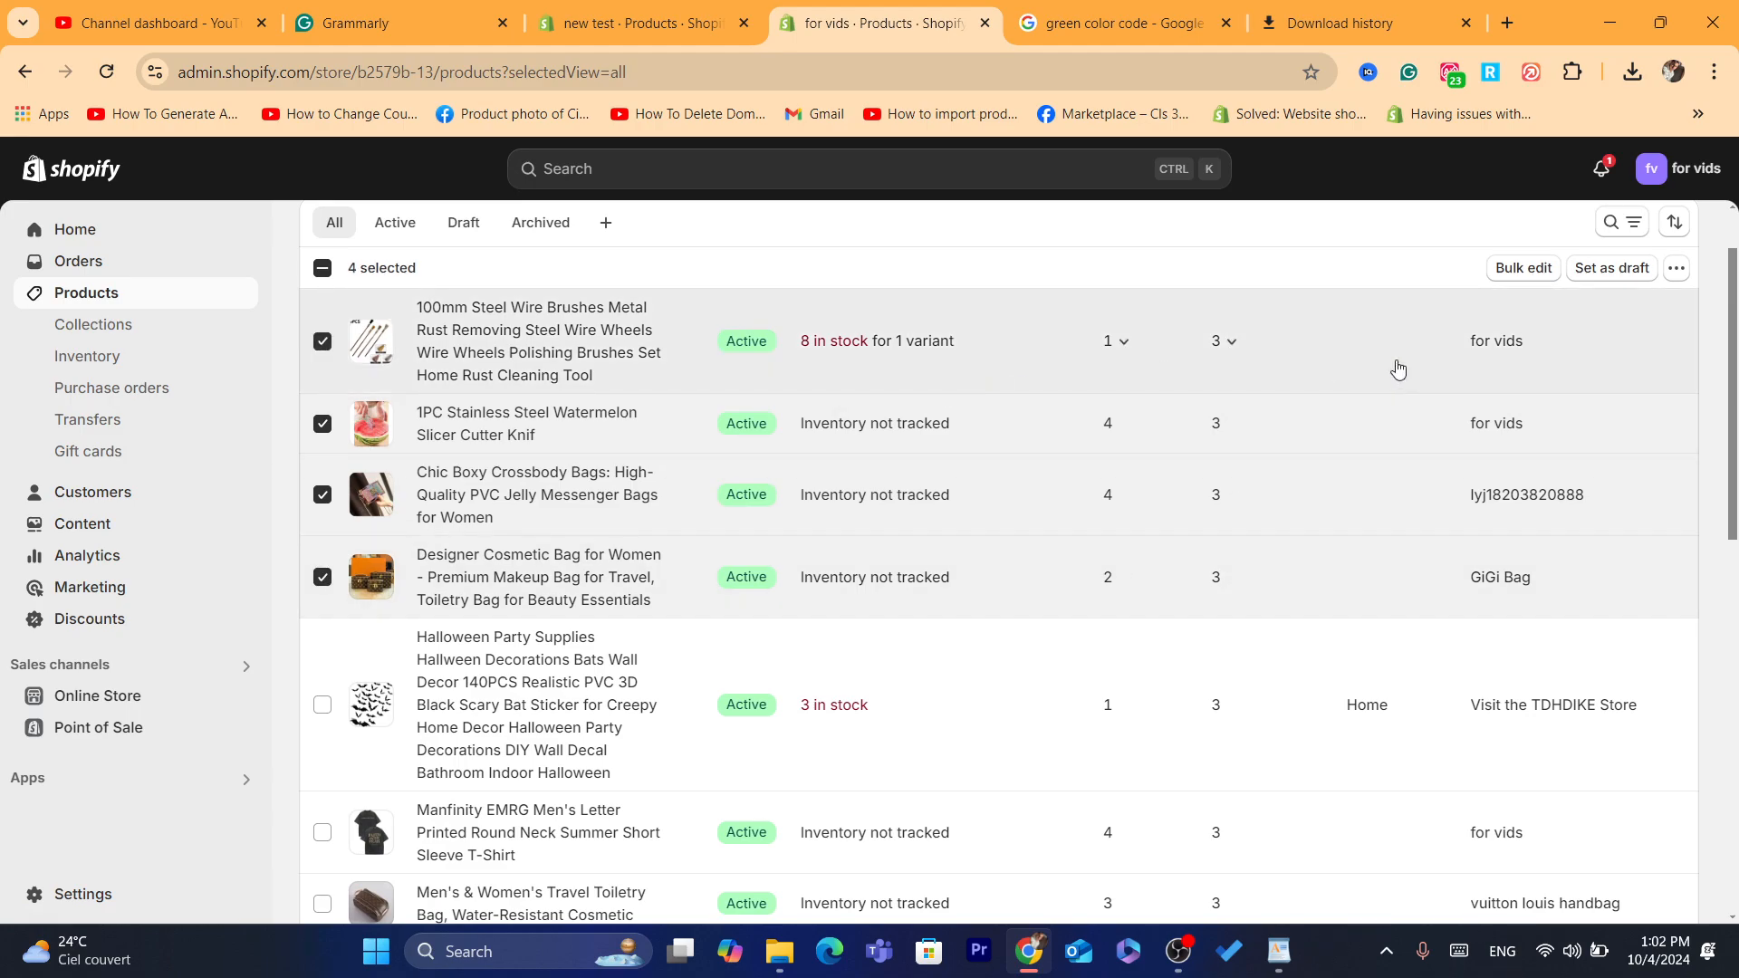
{"action": "left_click", "coordinate": [326, 345]}
{"action": "scroll", "coordinate": [738, 489], "scroll_direction": "up", "scroll_amount": 2}
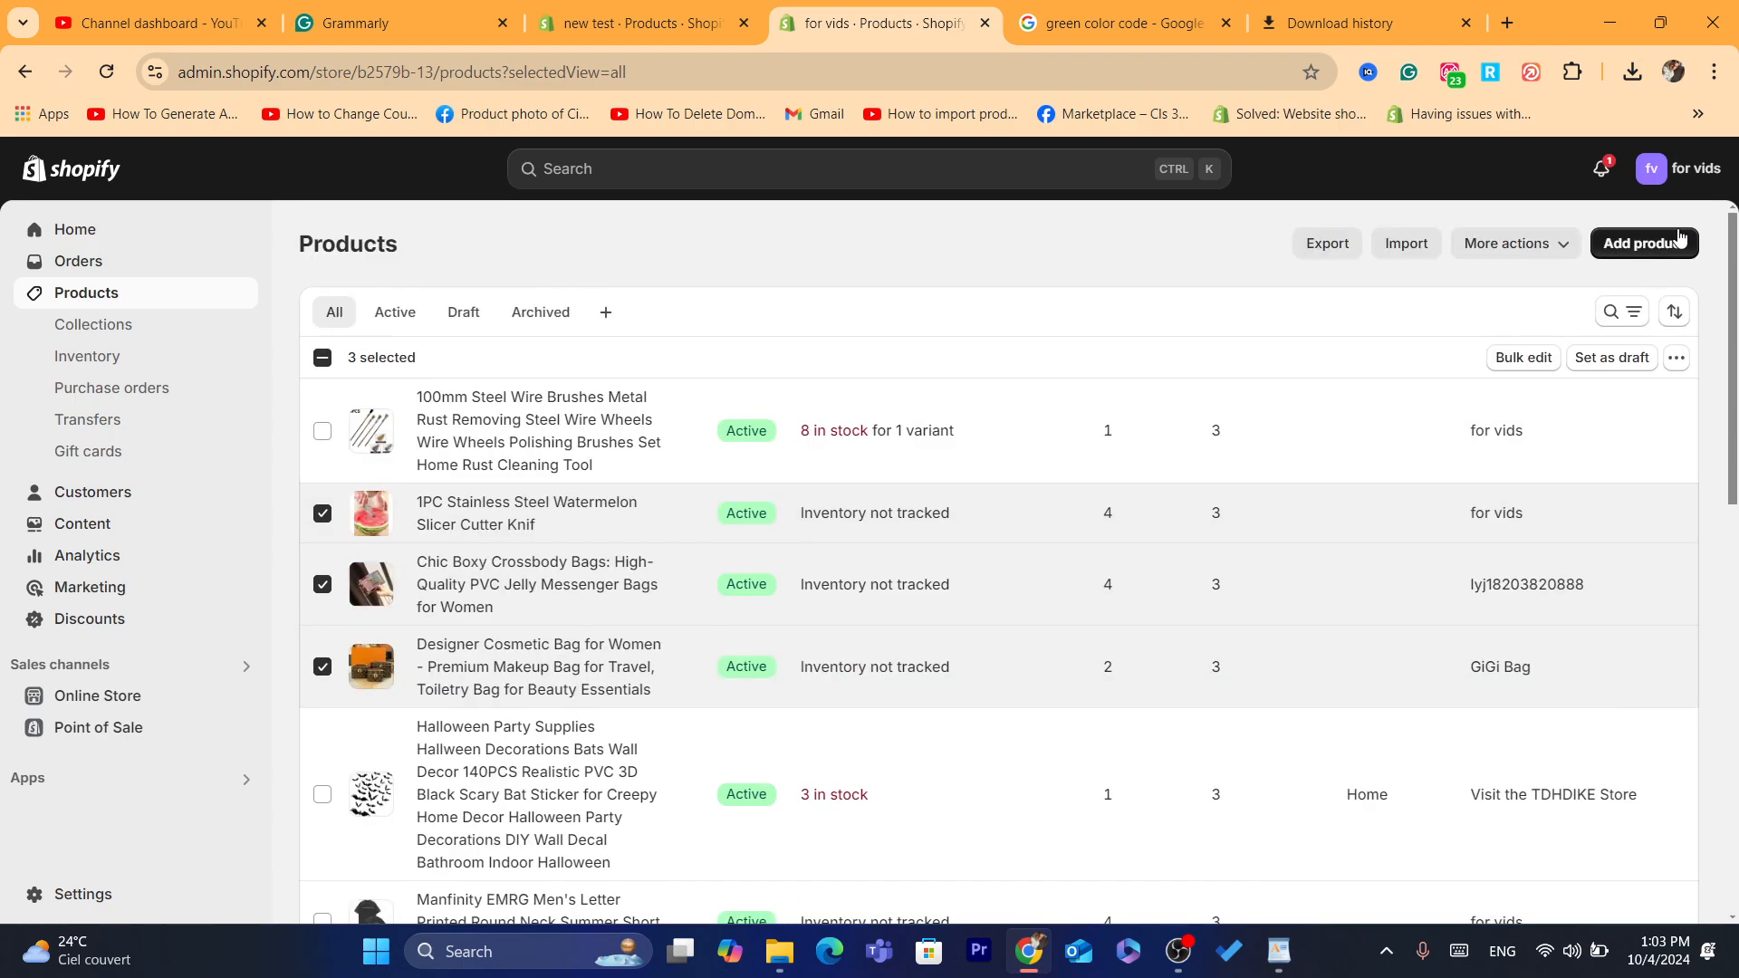
Step: Export only the selected products as CSV for Excel, Numbers, or other spreadsheet programs, and switch to the "new test" store
{"action": "left_click", "coordinate": [1328, 241]}
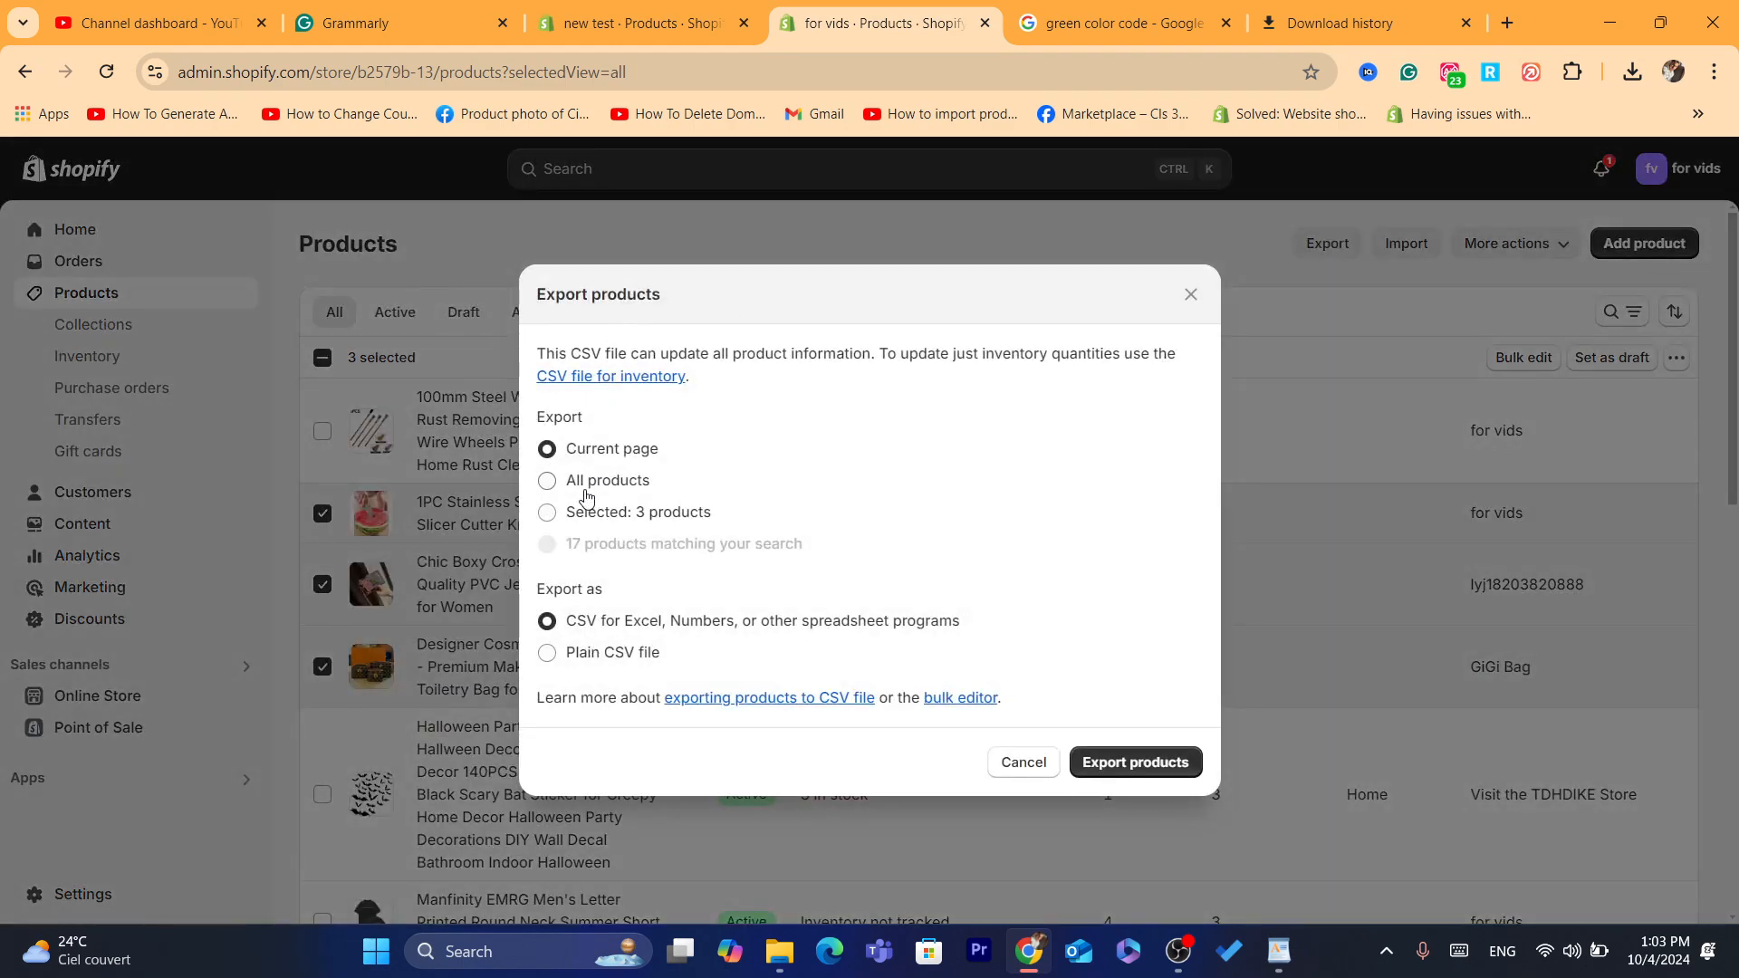
{"action": "left_click", "coordinate": [545, 514]}
{"action": "left_click", "coordinate": [1148, 766]}
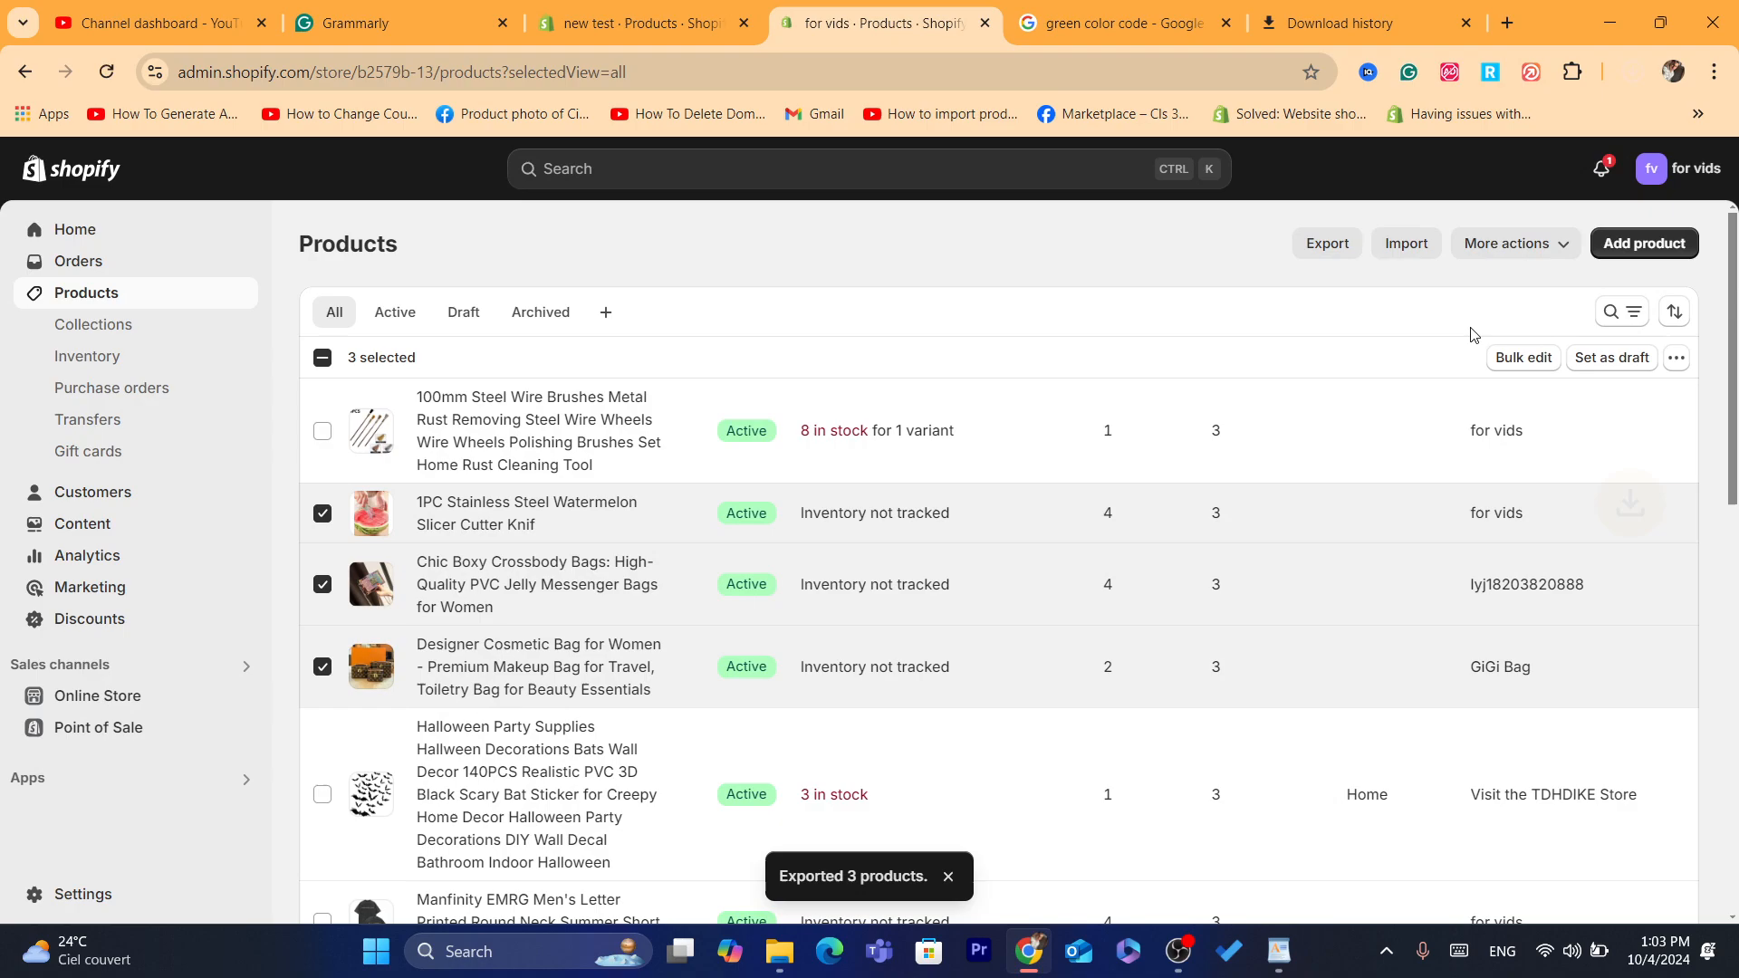
{"action": "left_click", "coordinate": [1673, 172]}
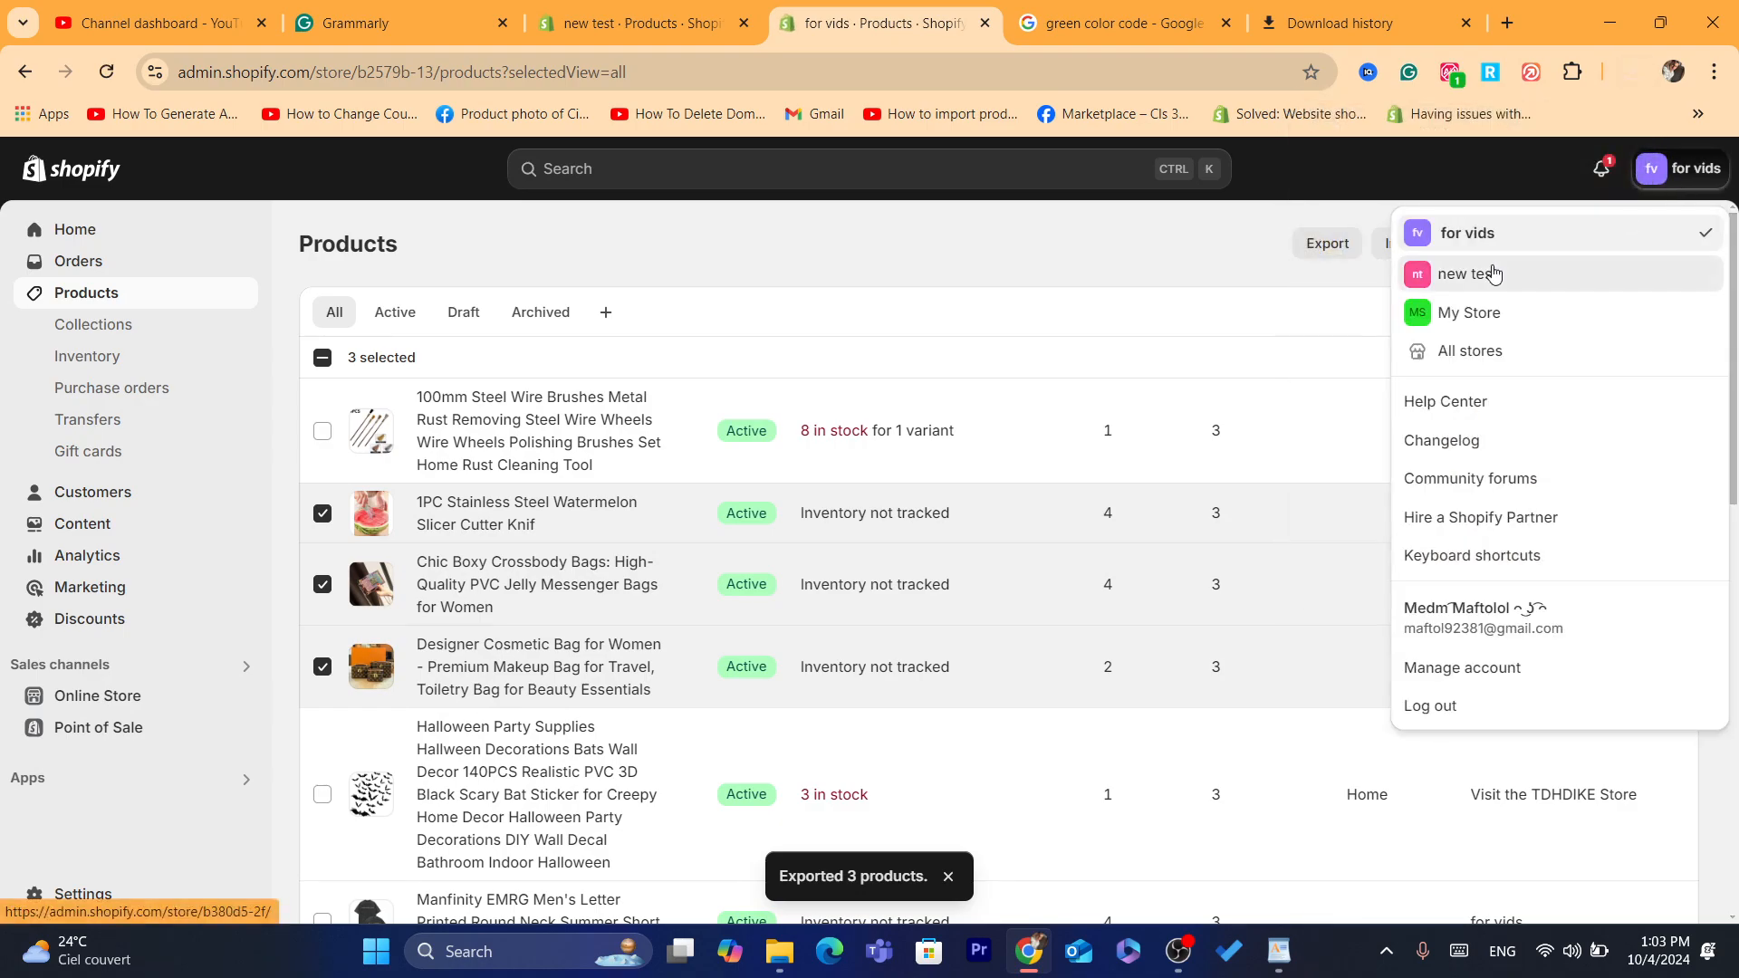
{"action": "left_click", "coordinate": [1486, 271]}
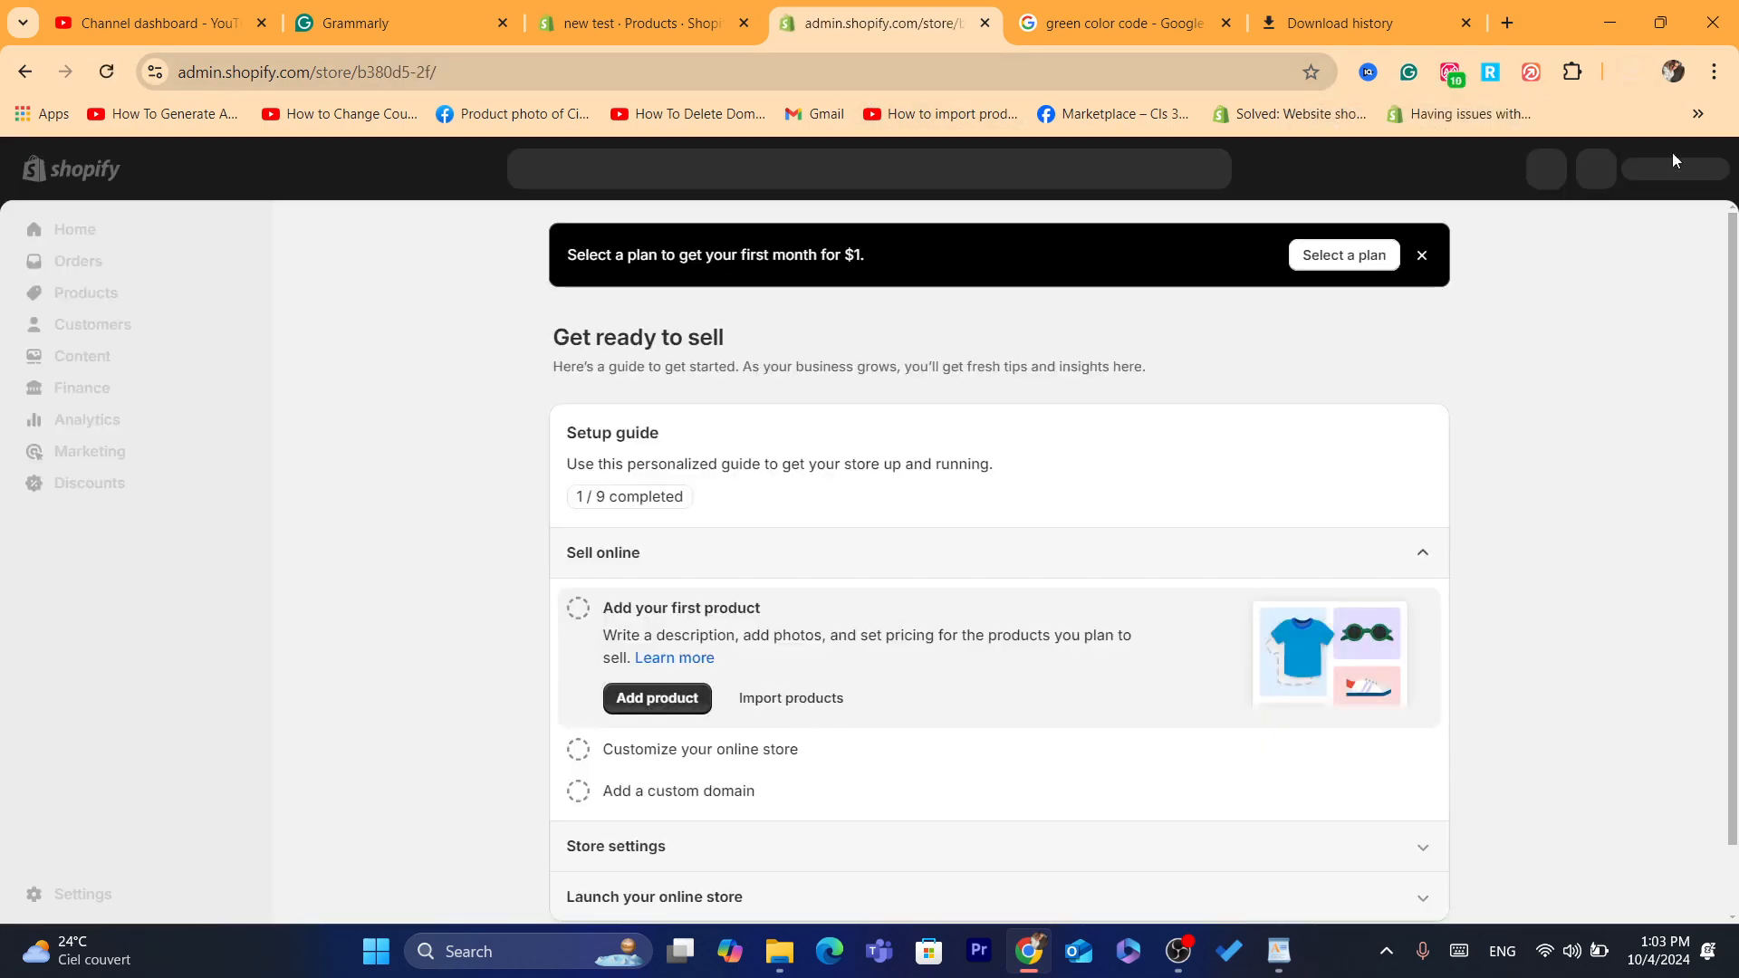
Step: Place products_export (1).csv from the browser's download history on the desktop and delete products_export (3).zip there
{"action": "left_click", "coordinate": [1713, 72]}
{"action": "left_click", "coordinate": [1486, 351]}
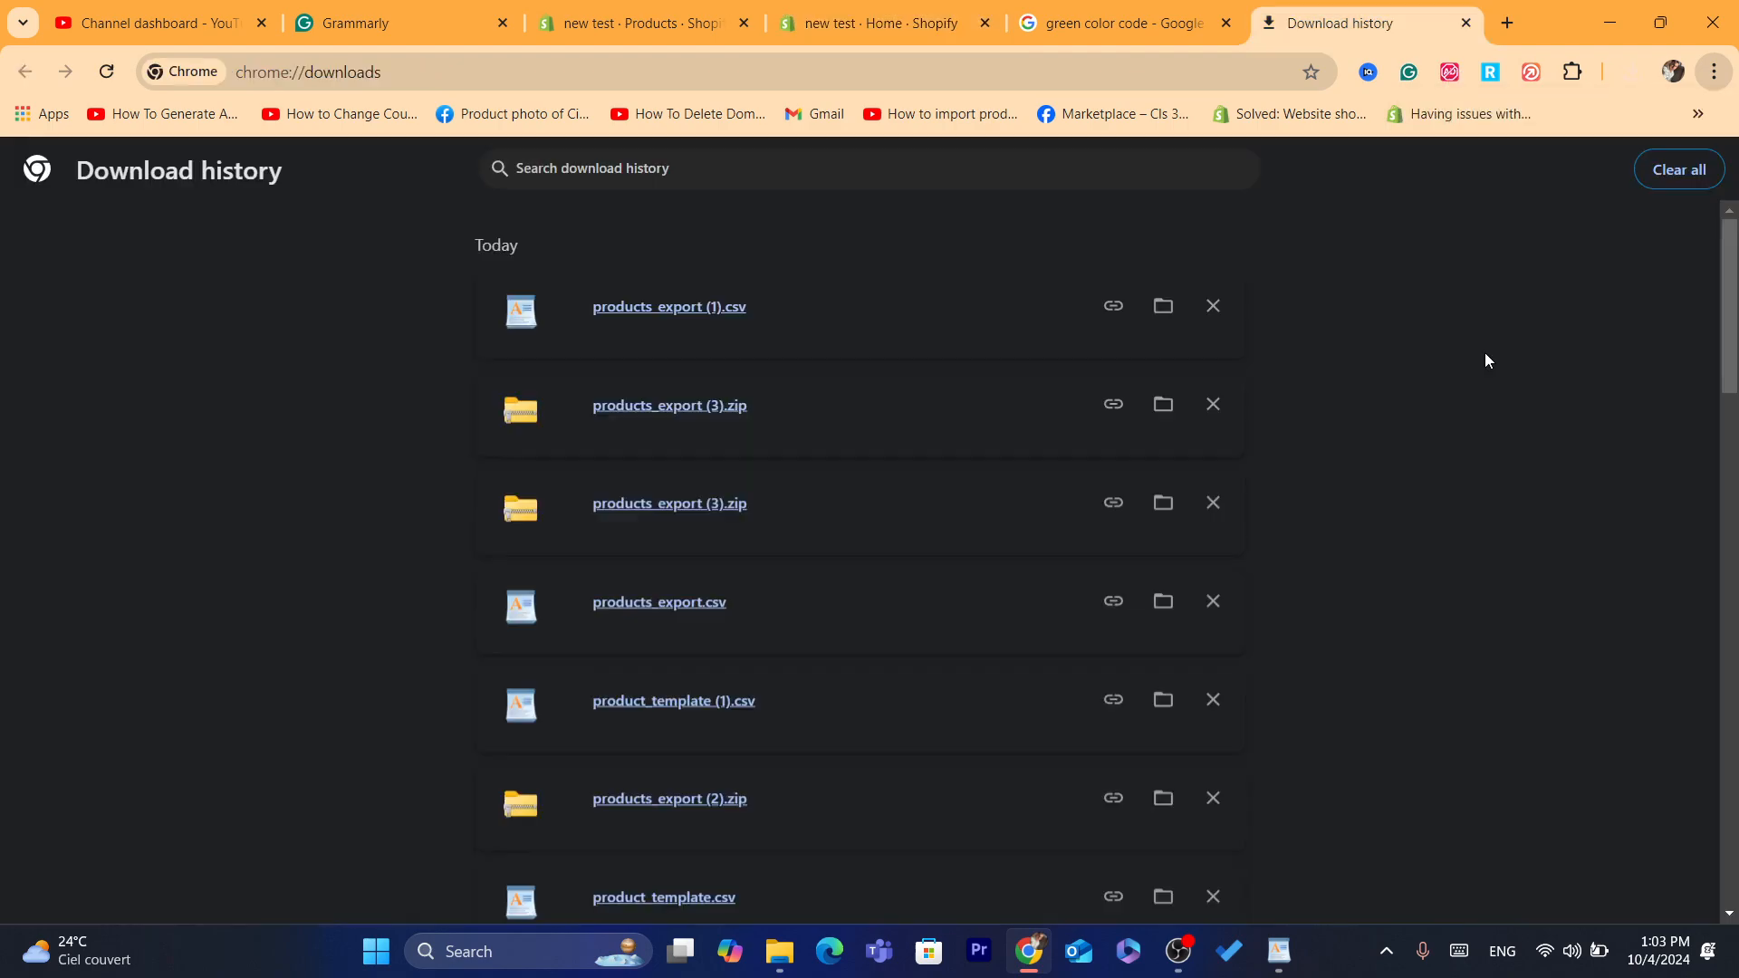
{"action": "left_click_drag", "start_coordinate": [640, 306], "coordinate": [1041, 391]}
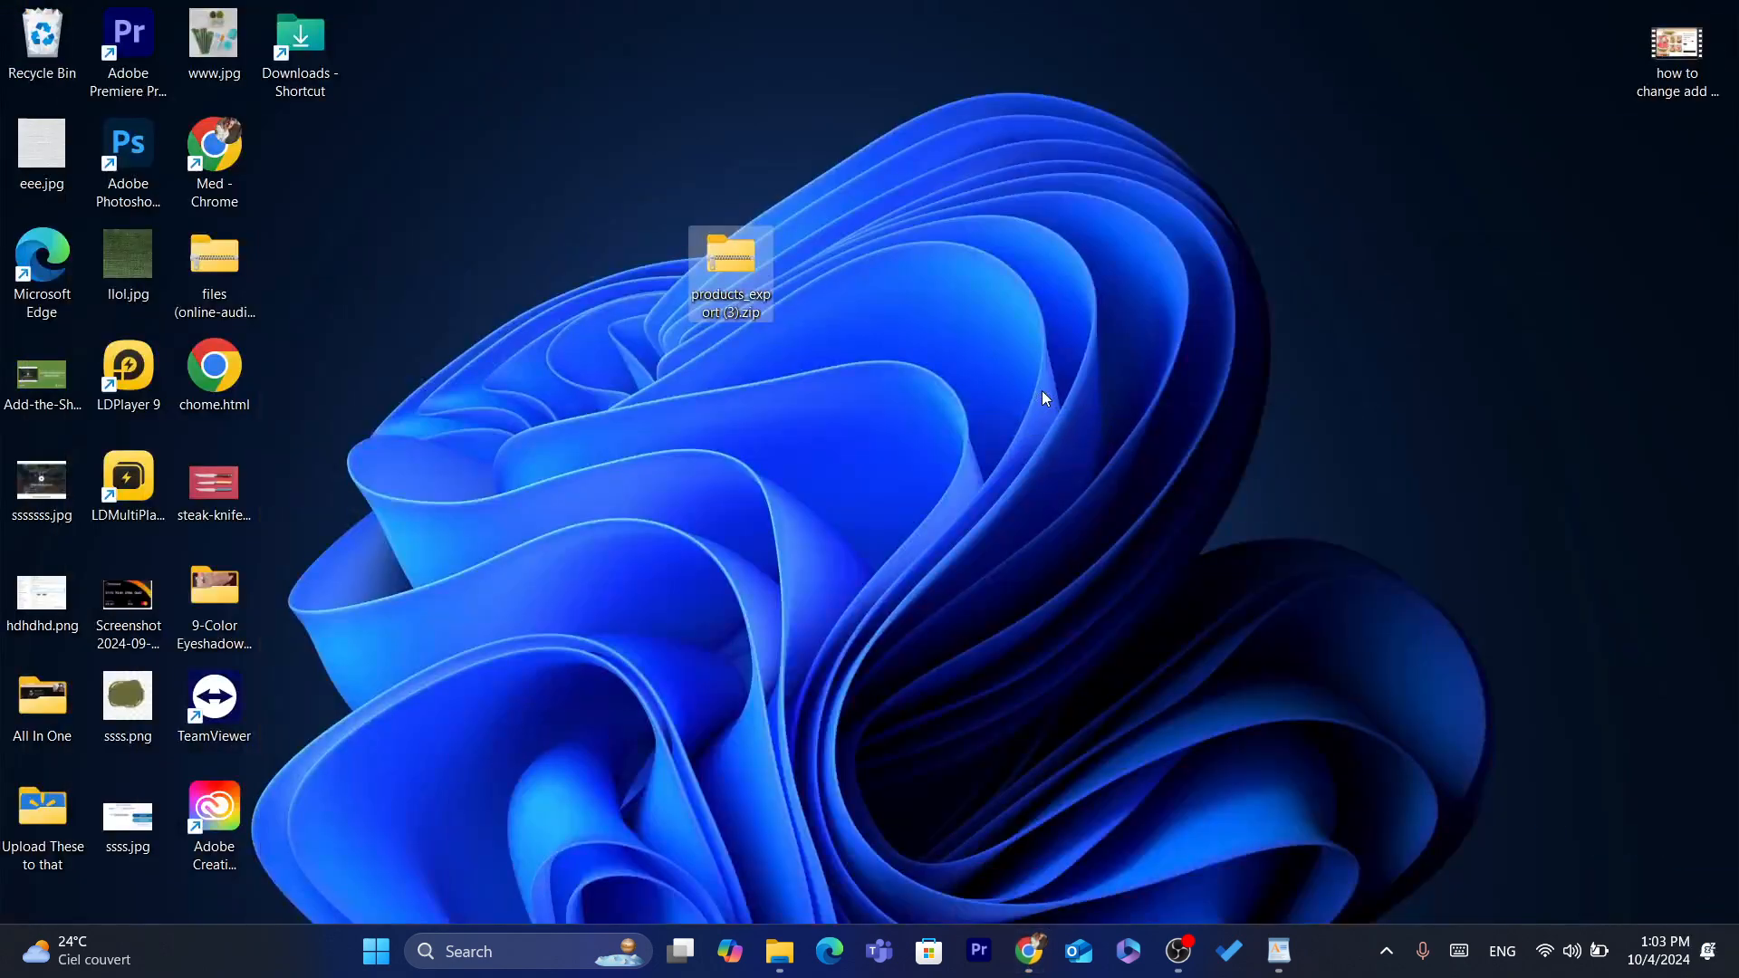
{"action": "key", "text": "Delete"}
{"action": "left_click", "coordinate": [735, 262]}
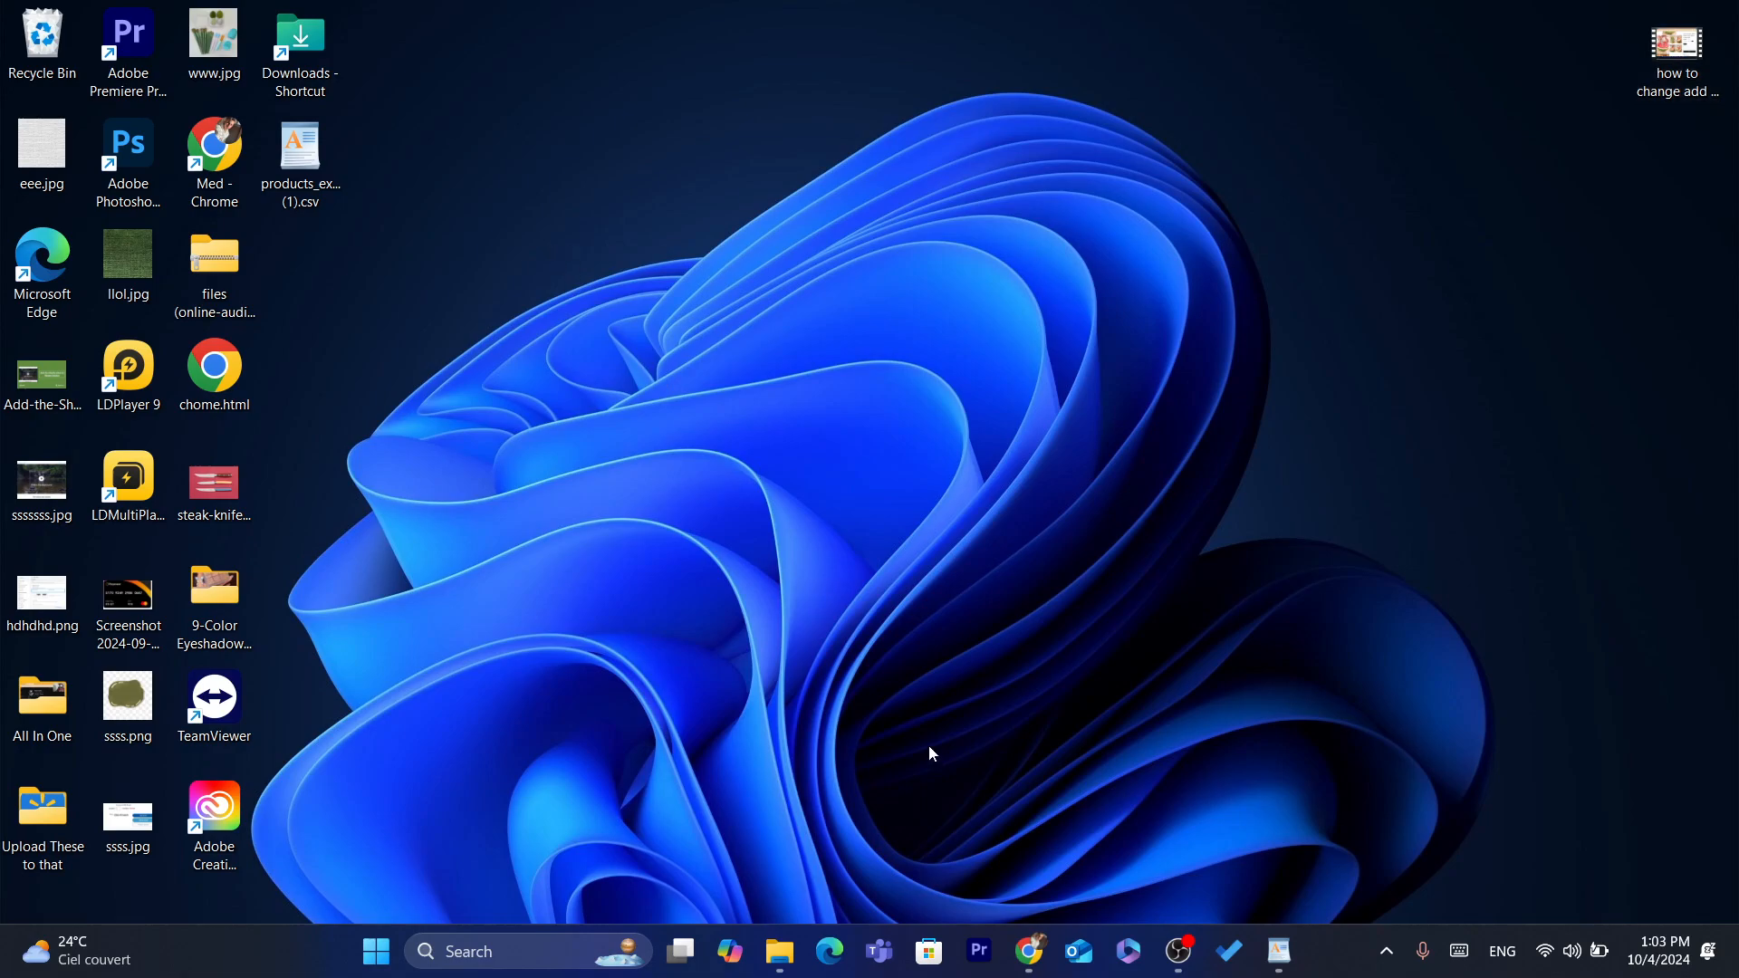
Step: Import products_export (1).csv from the desktop into the "new test" store's products, publishing them to all sales channels
{"action": "left_click", "coordinate": [1029, 953]}
{"action": "left_click", "coordinate": [869, 22]}
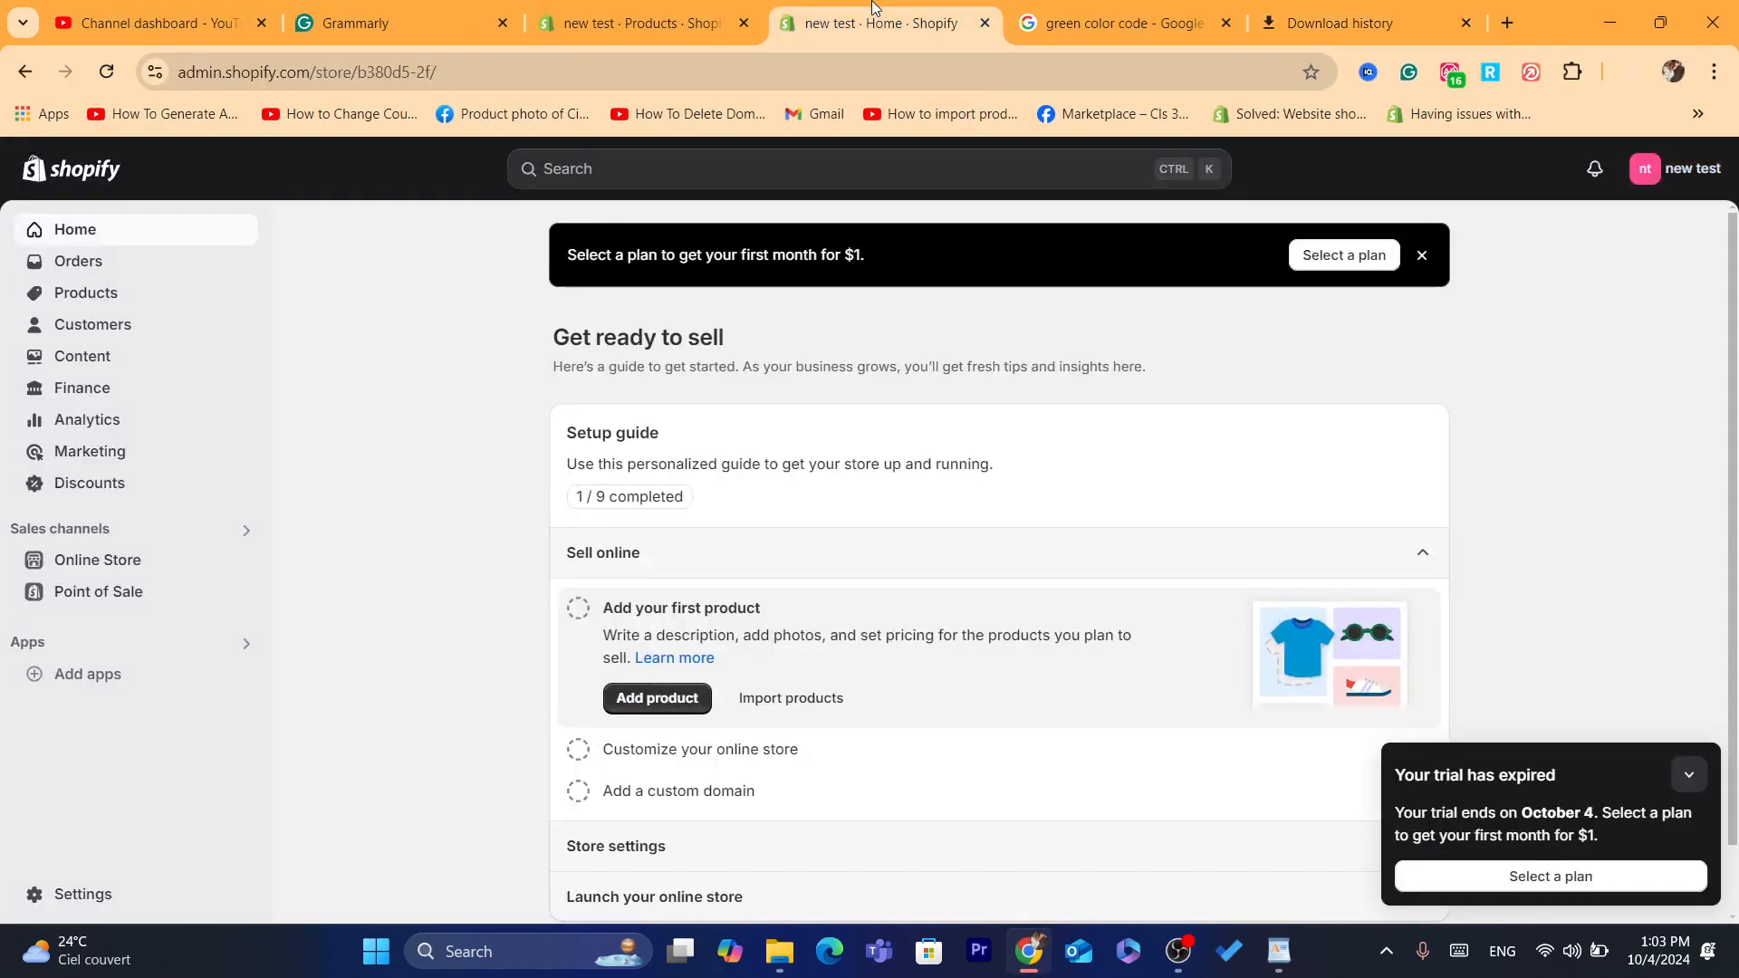
{"action": "left_click", "coordinate": [596, 8]}
{"action": "left_click", "coordinate": [637, 529]}
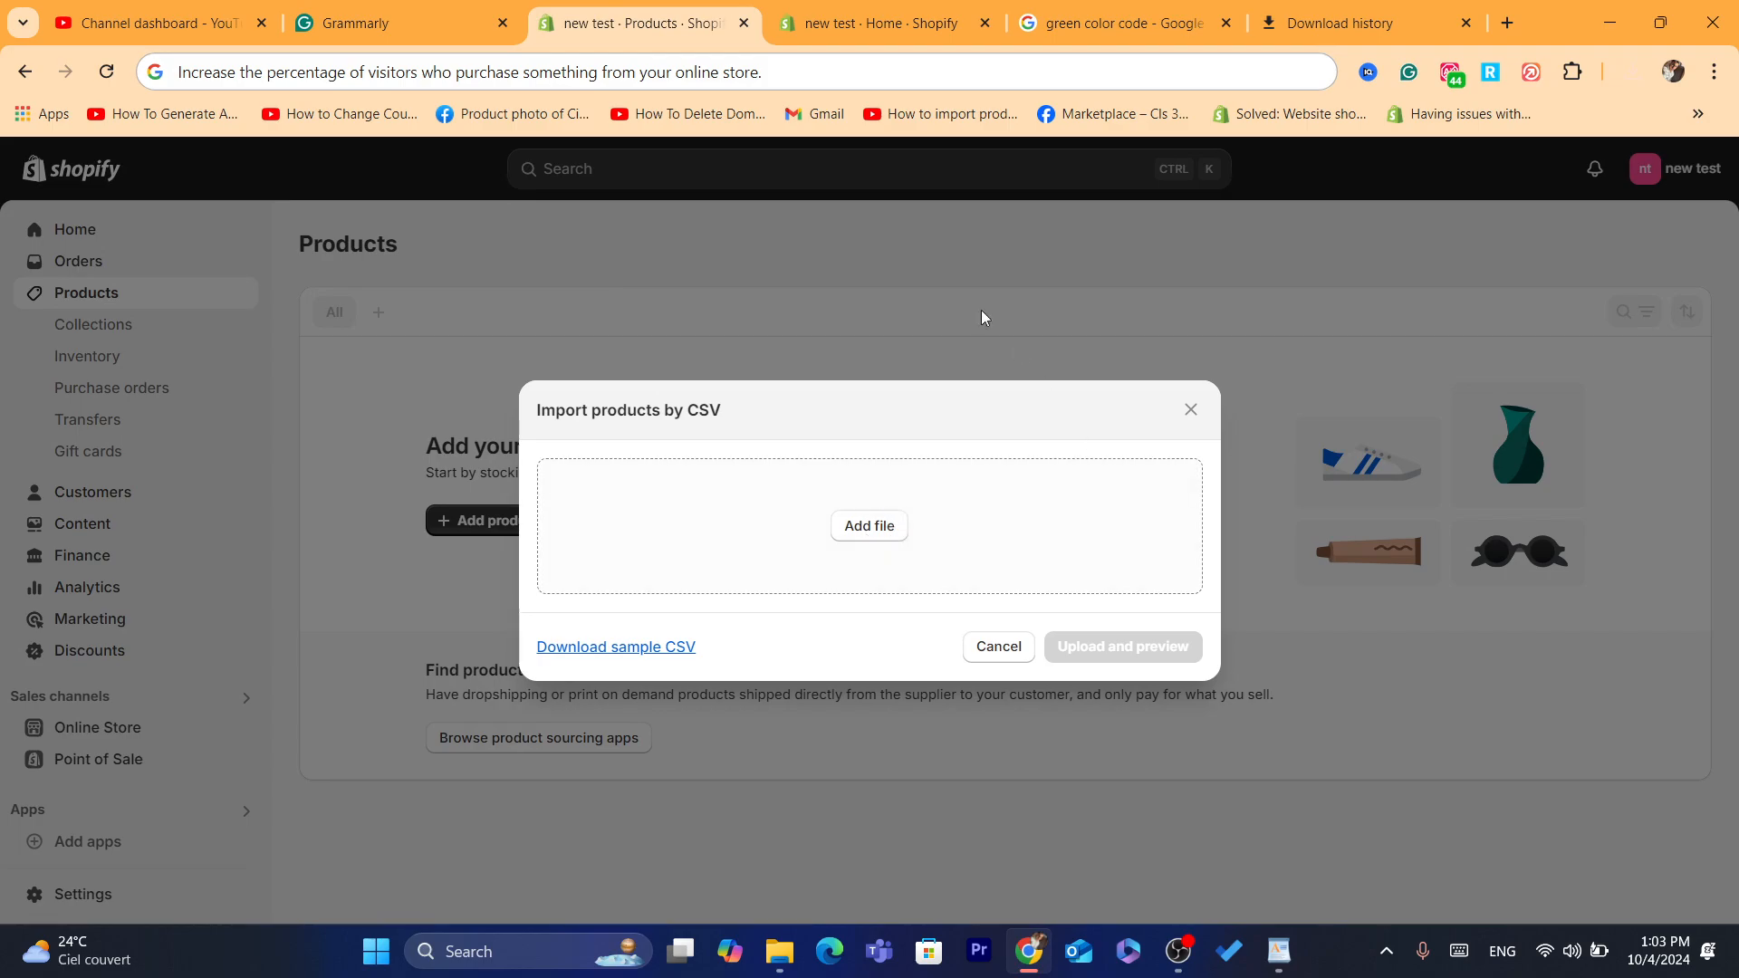
{"action": "left_click", "coordinate": [869, 526]}
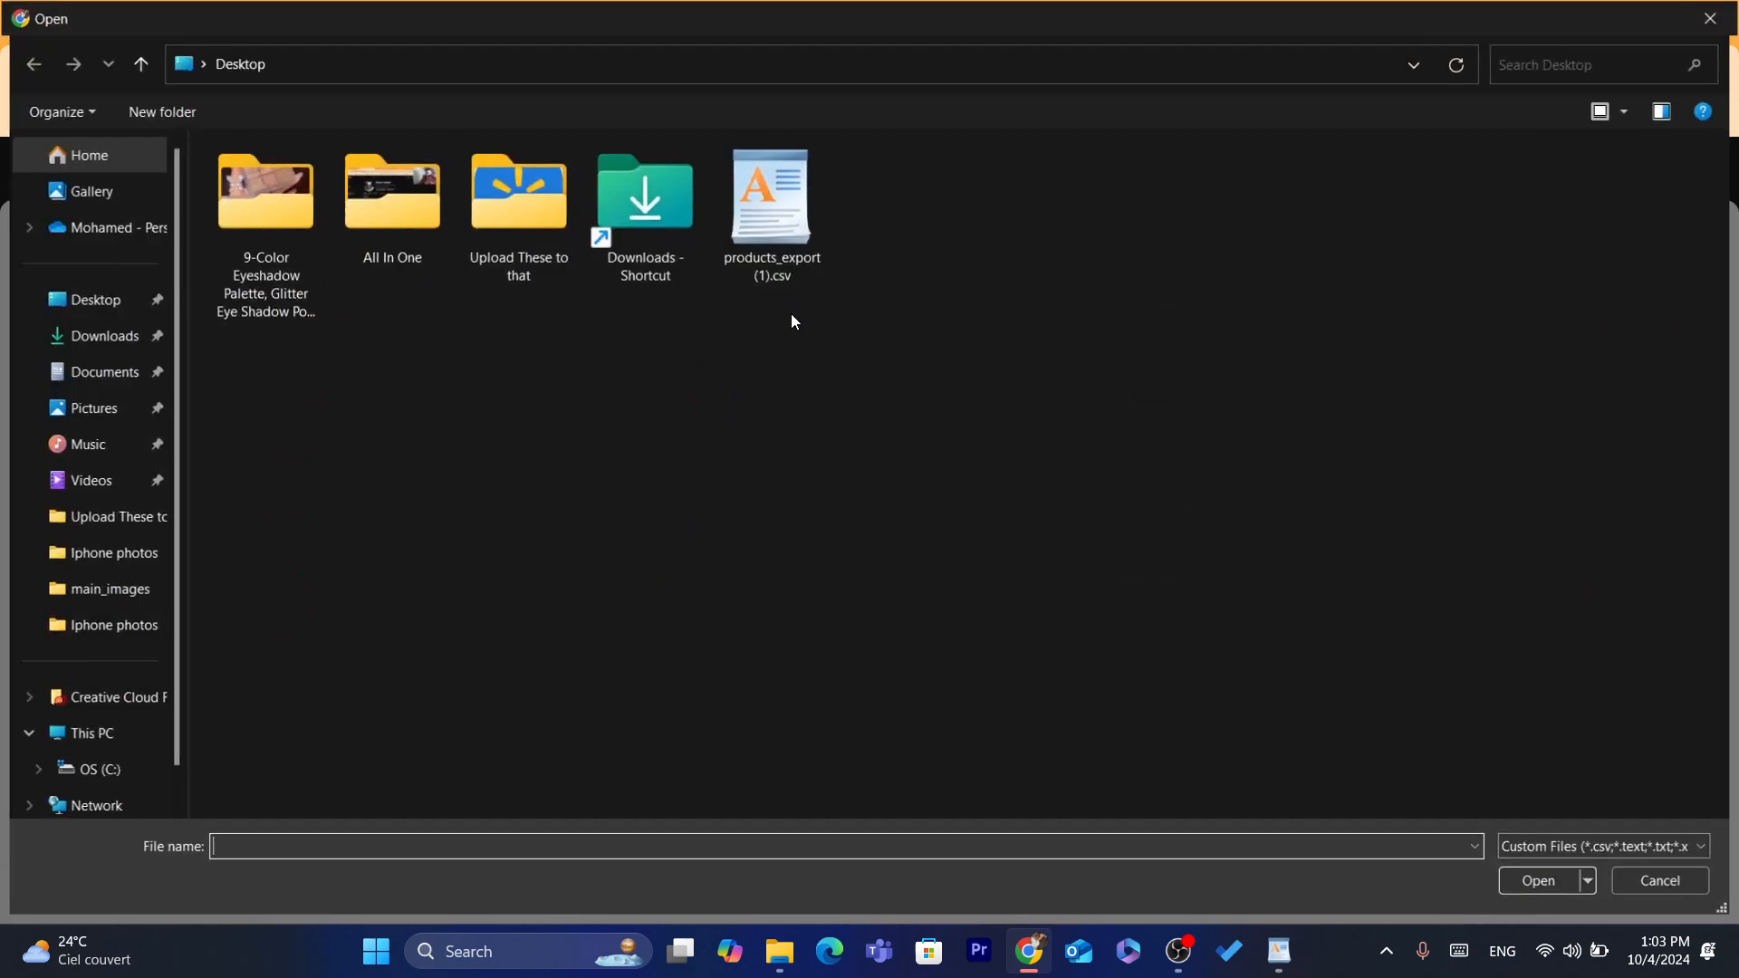
{"action": "double_click", "coordinate": [787, 263]}
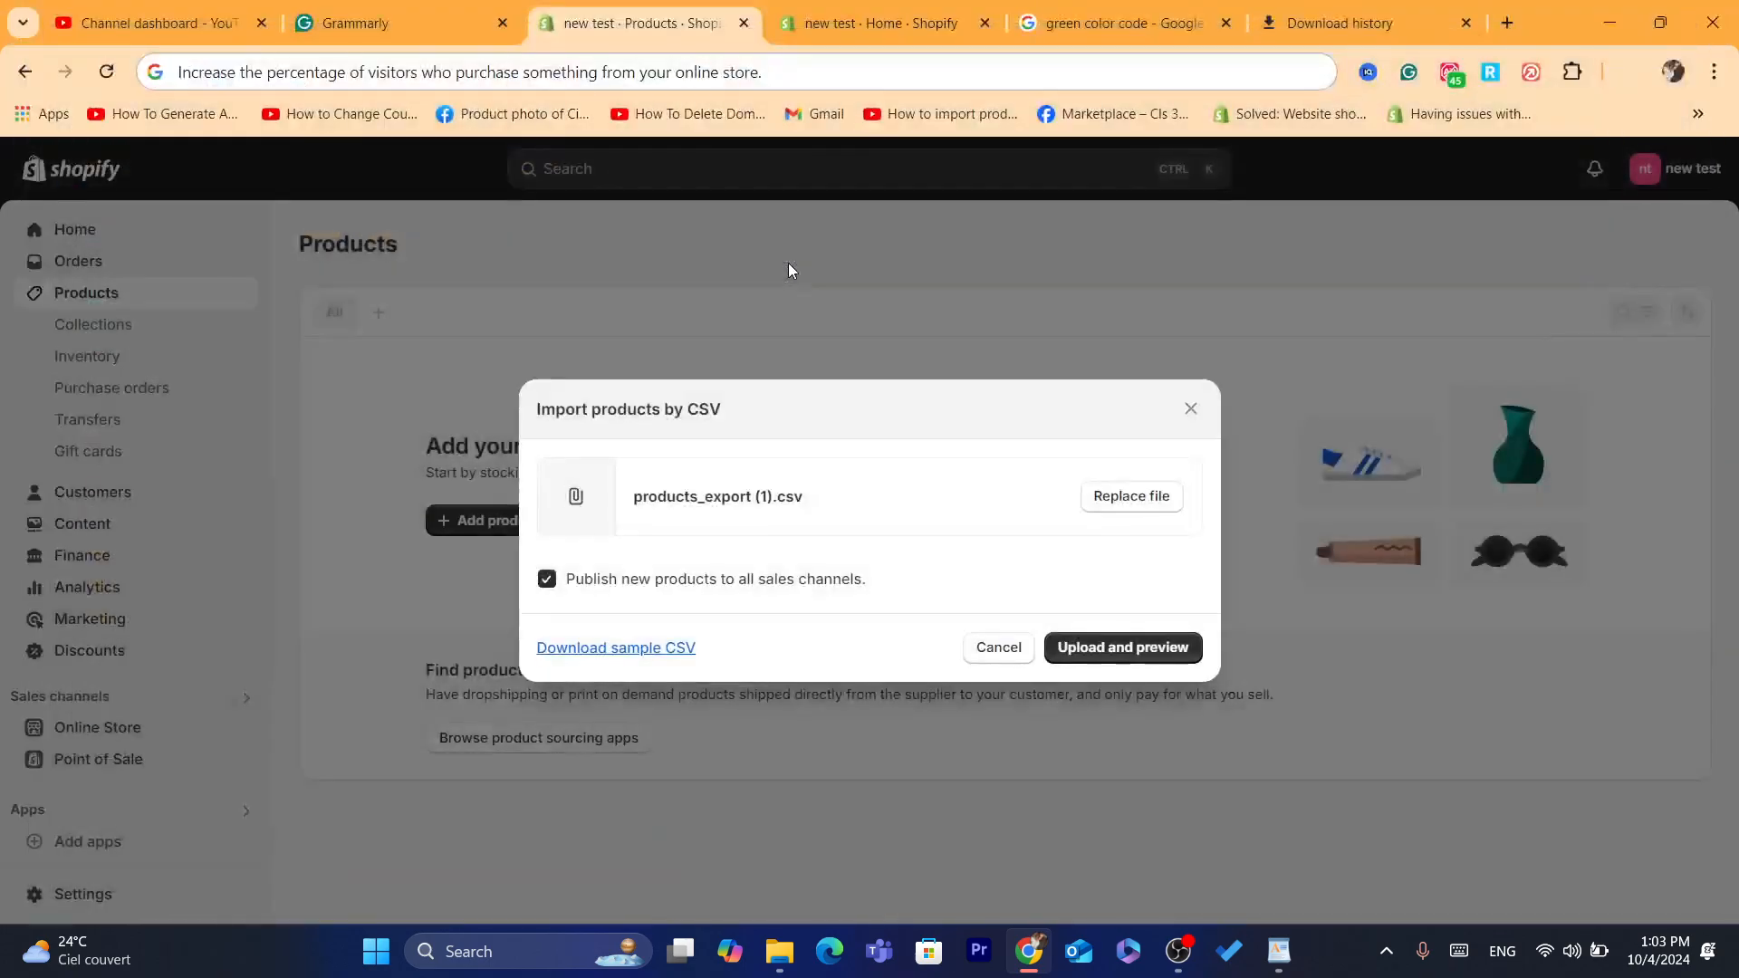
{"action": "left_click", "coordinate": [1121, 670]}
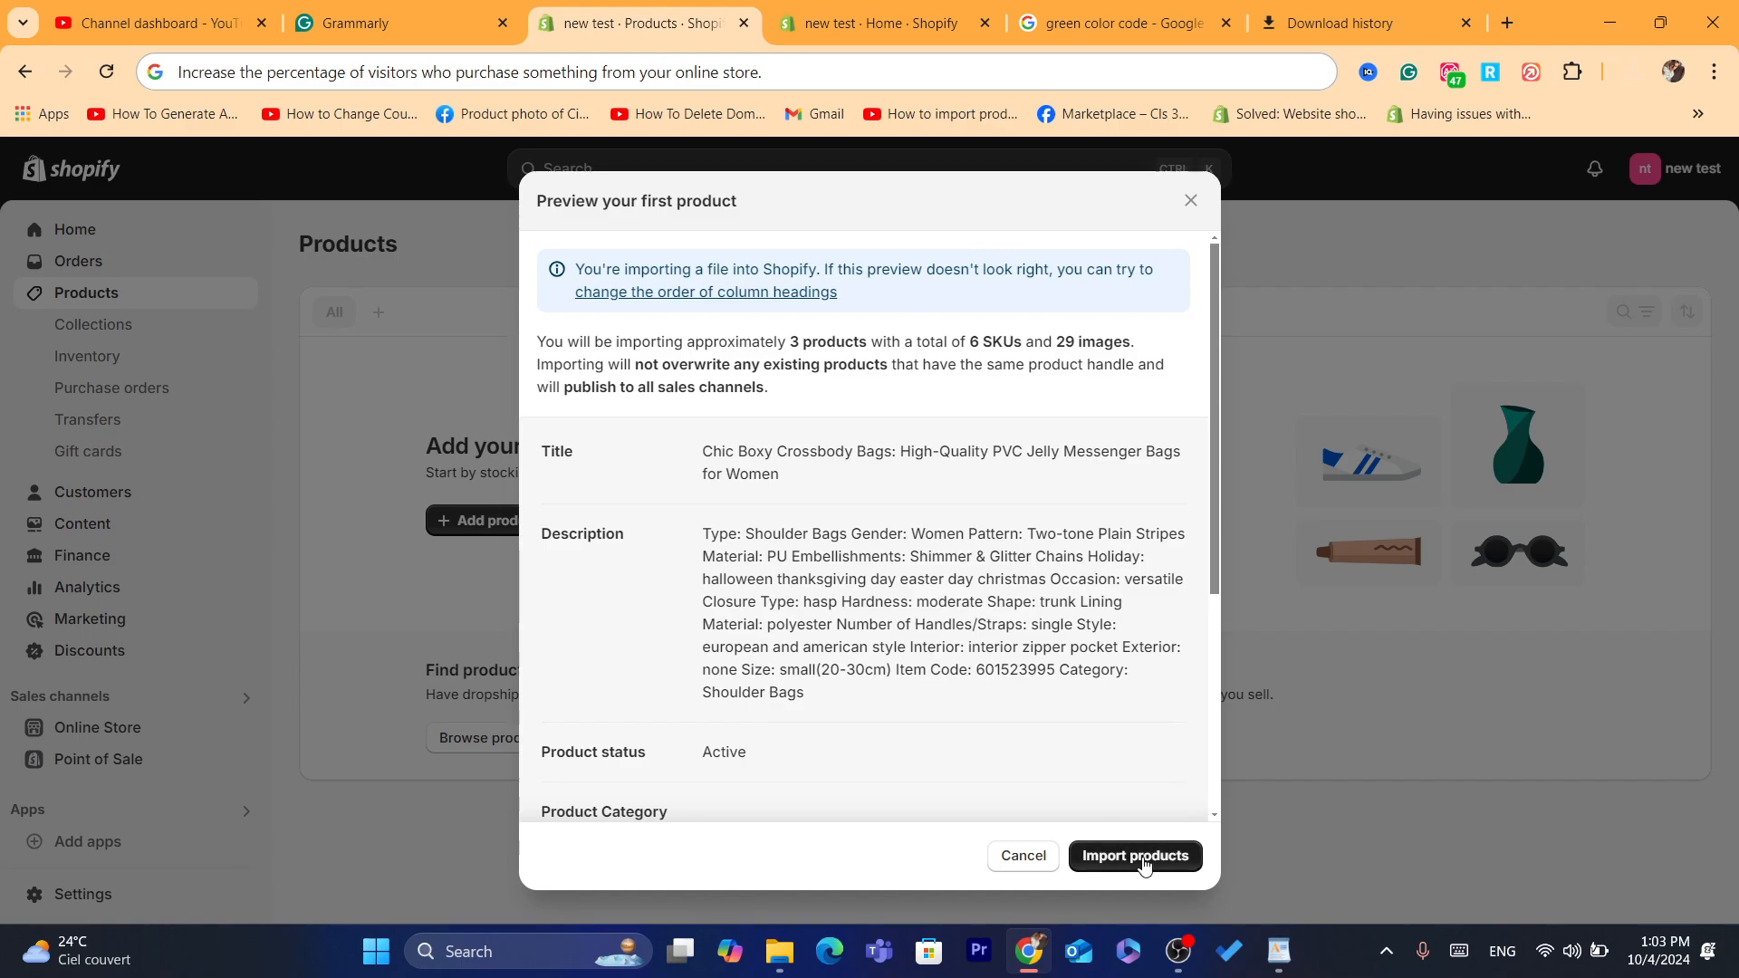
{"action": "left_click", "coordinate": [1143, 862]}
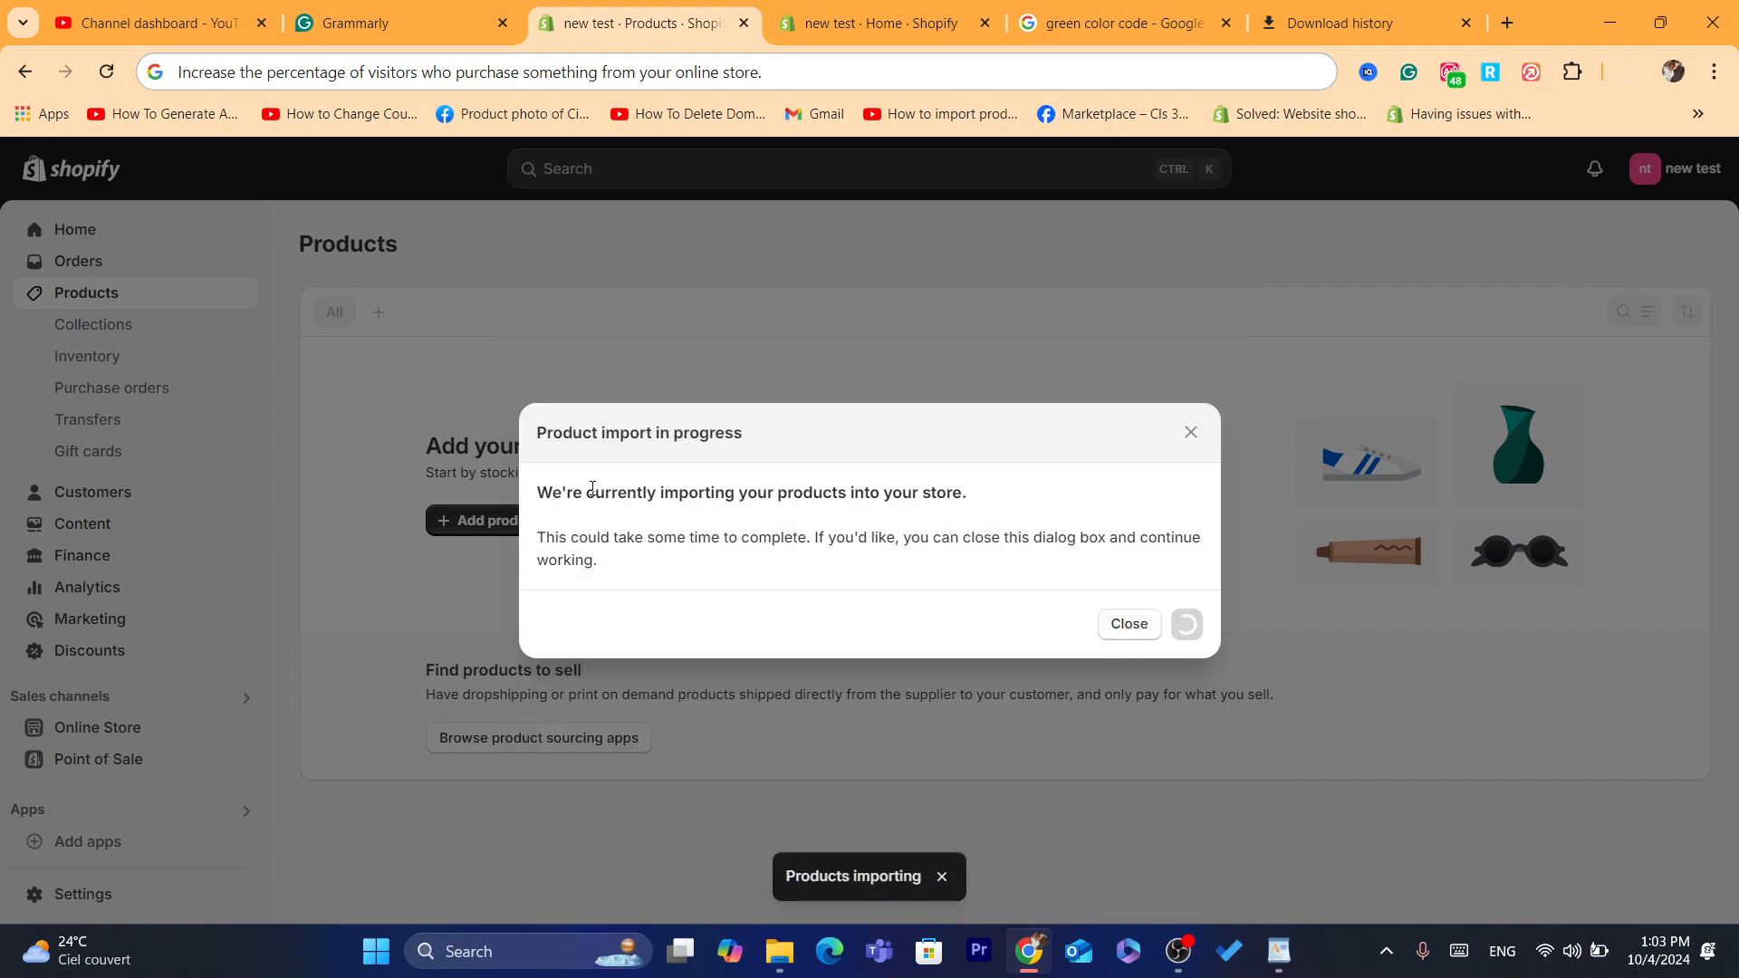
{"action": "left_click_drag", "start_coordinate": [592, 487], "coordinate": [1046, 494]}
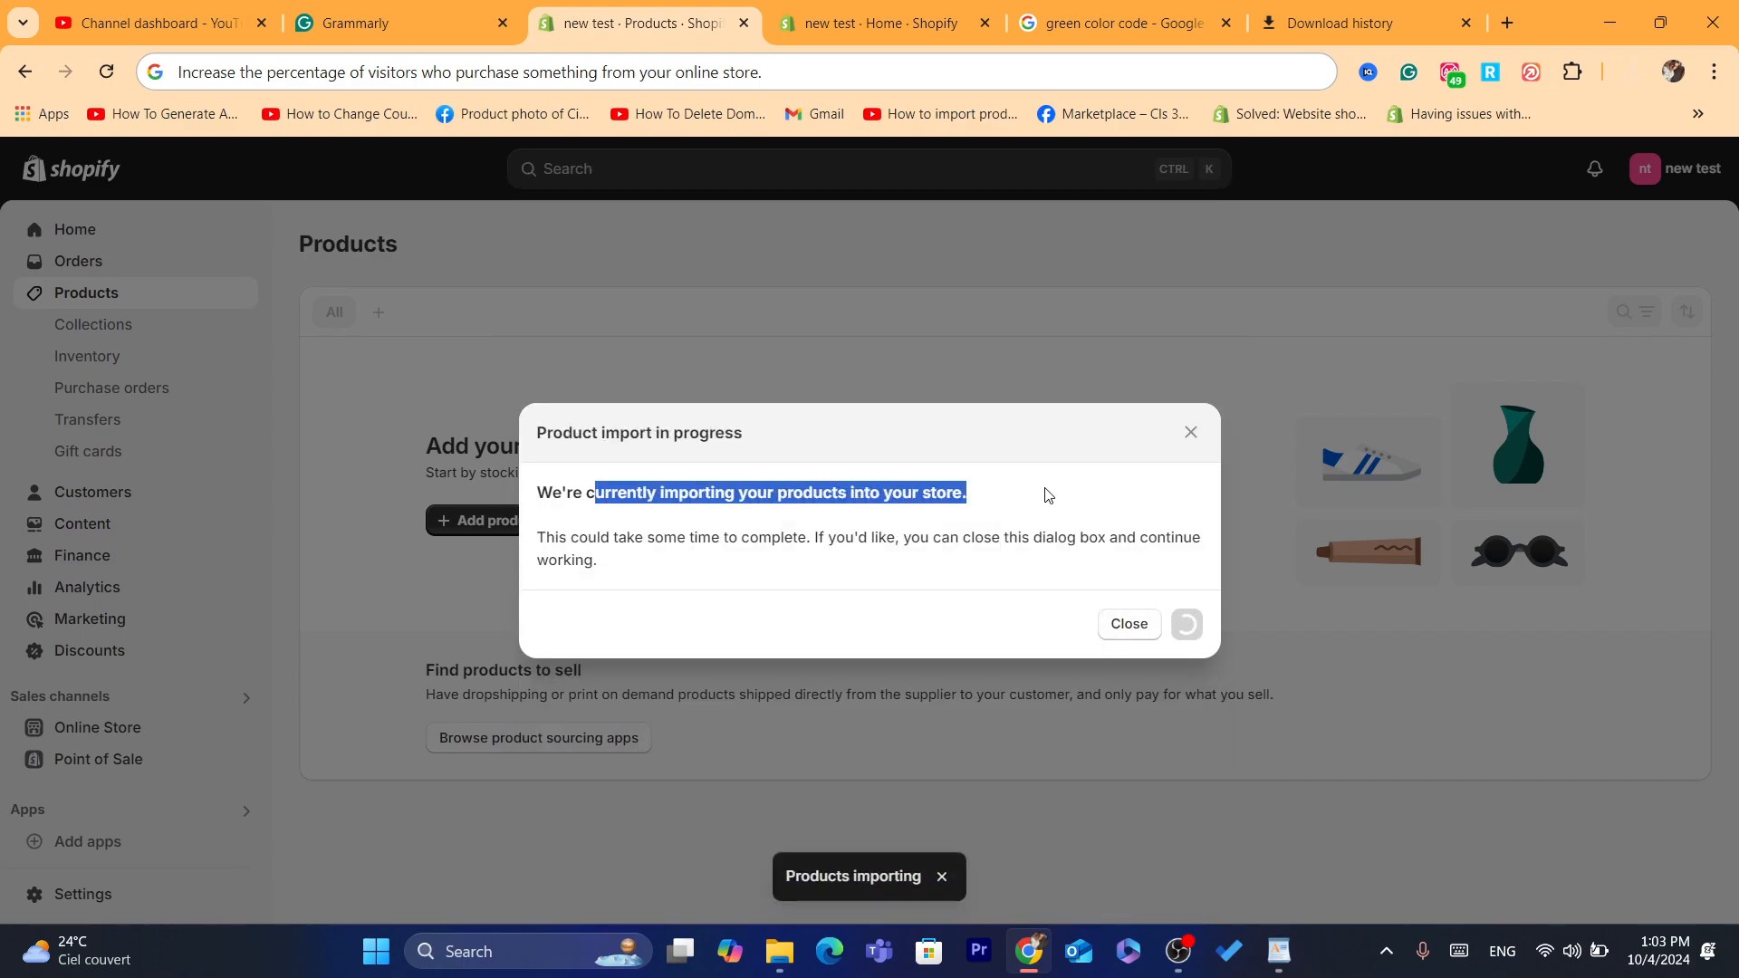
{"action": "left_click", "coordinate": [1046, 493]}
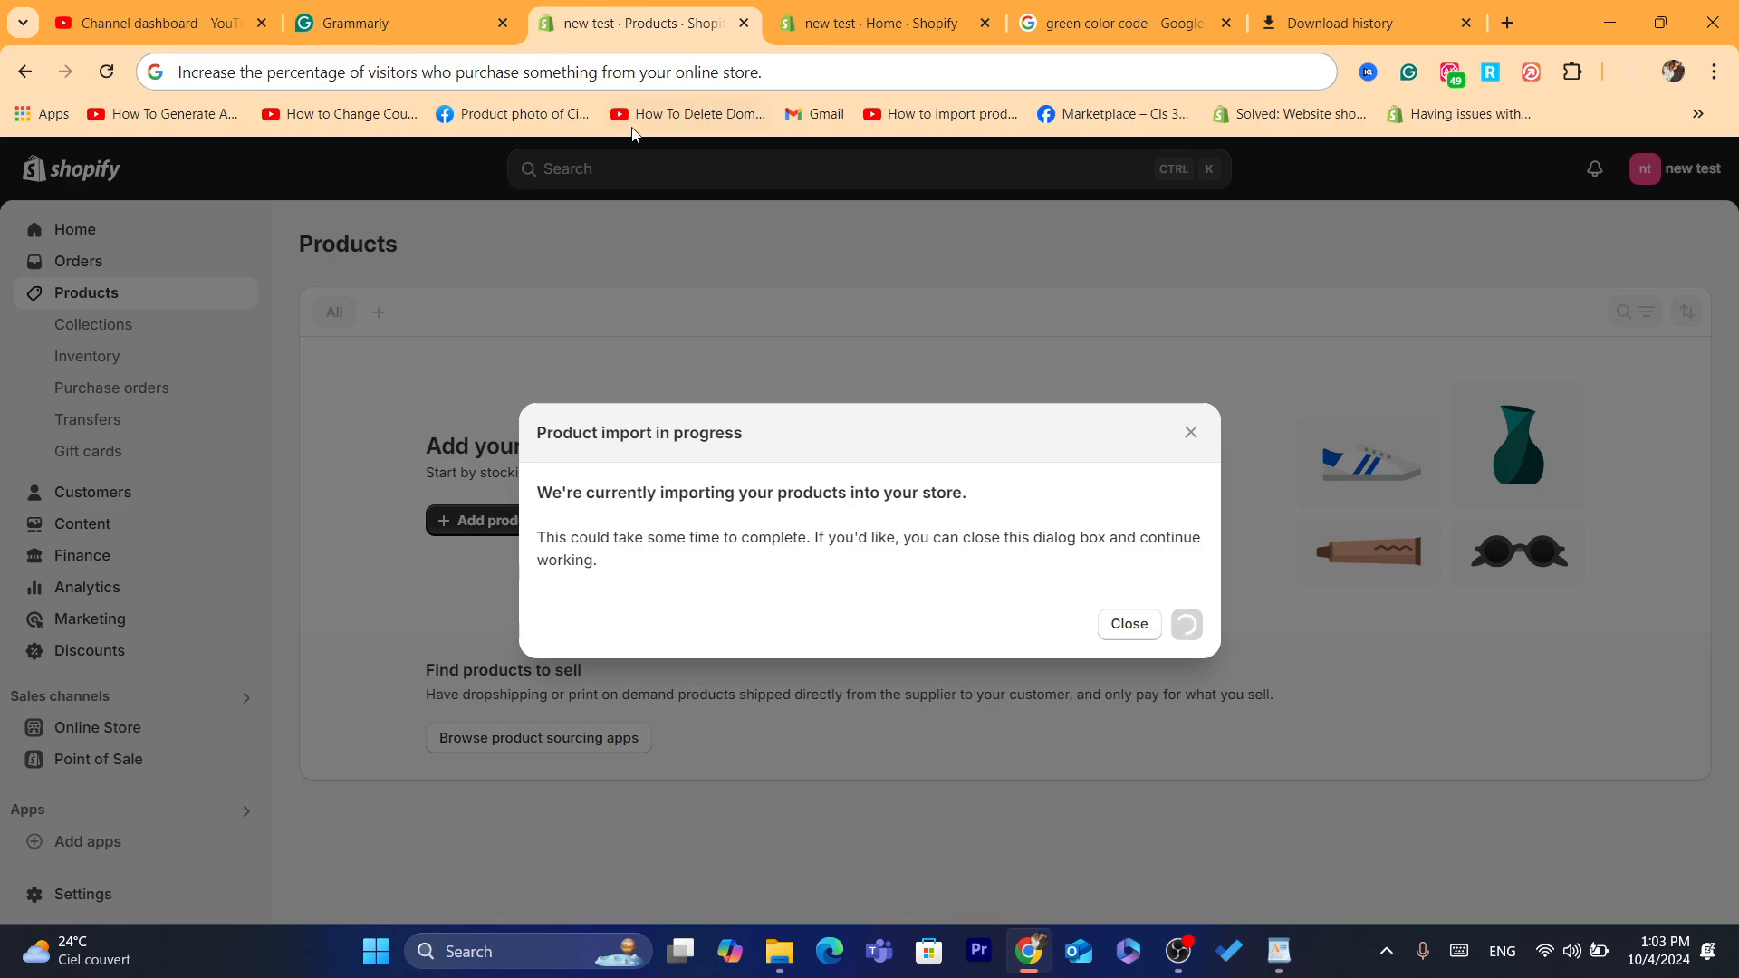
{"action": "left_click", "coordinate": [660, 79]}
{"action": "type", "text": "s"}
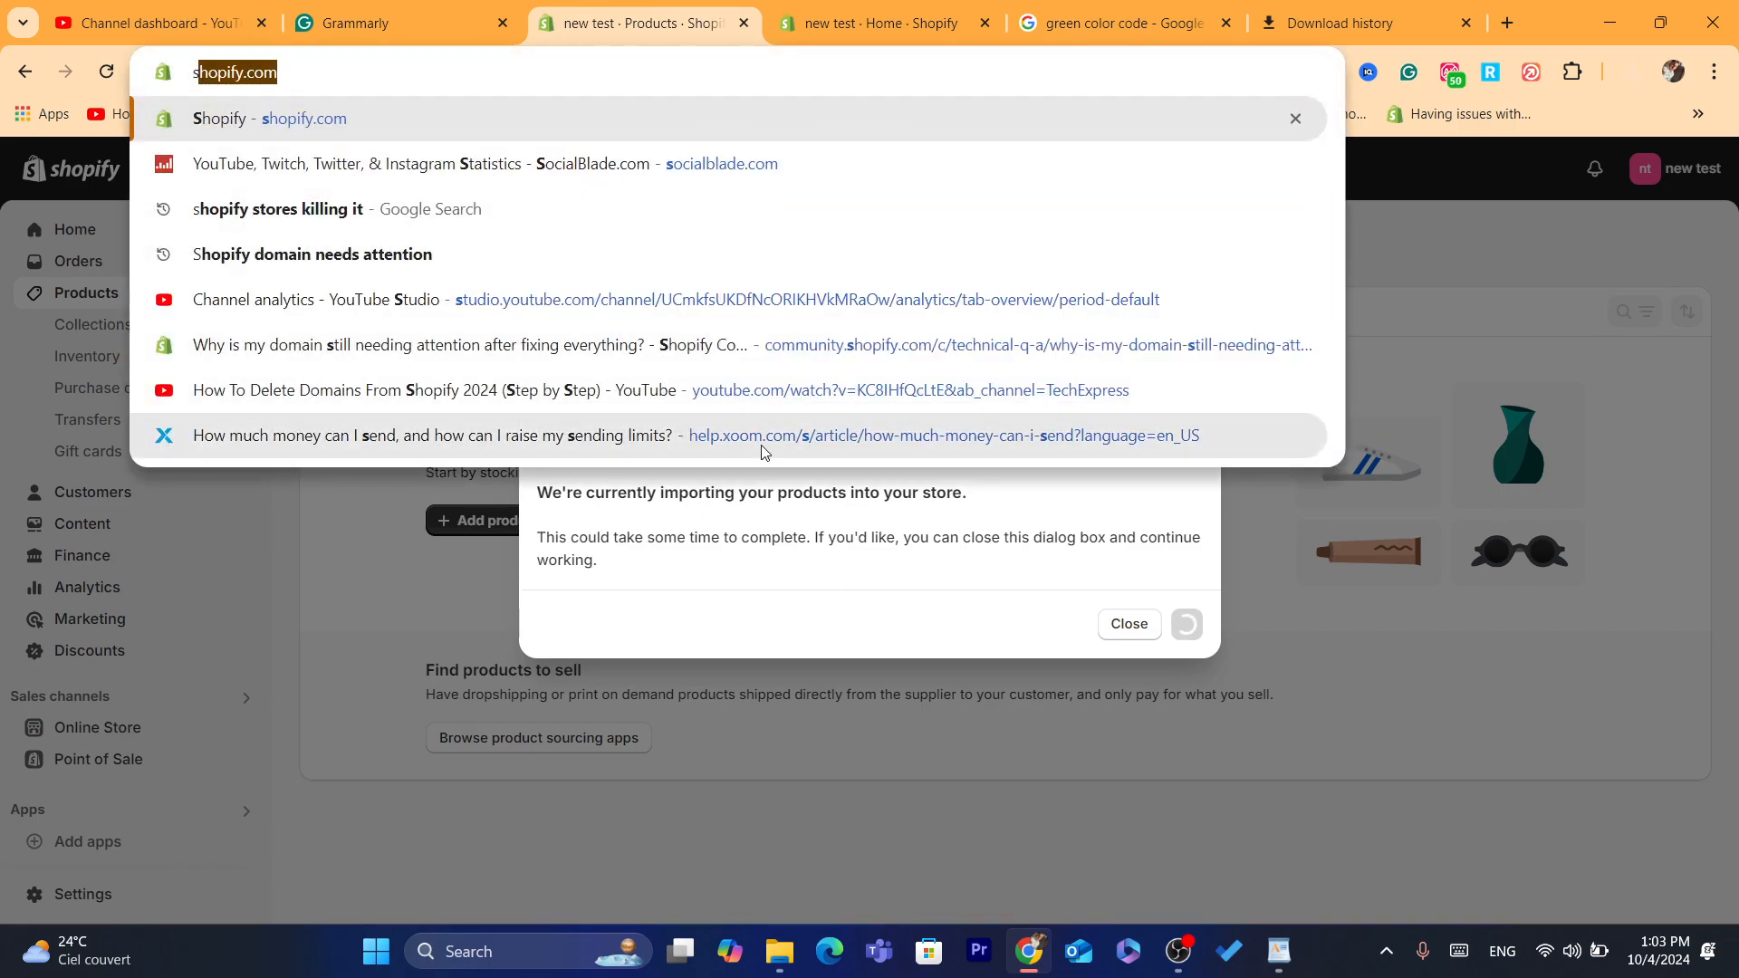
{"action": "left_click", "coordinate": [788, 609]}
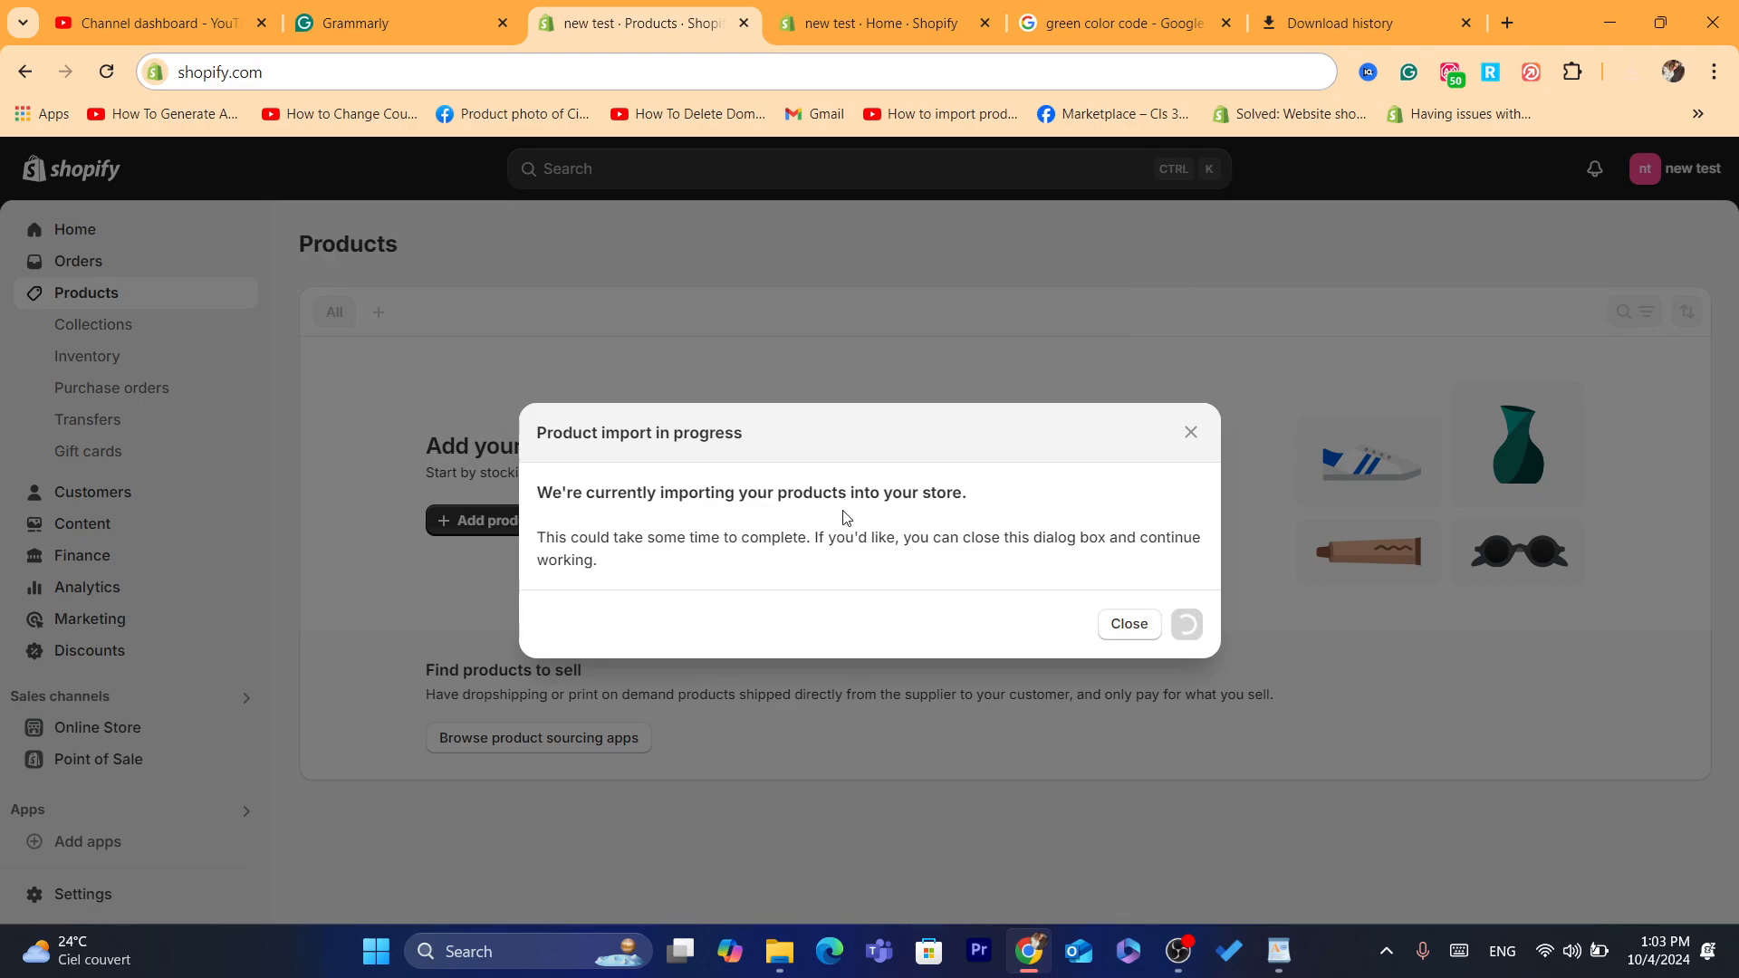
{"action": "left_click_drag", "start_coordinate": [704, 490], "coordinate": [838, 491]}
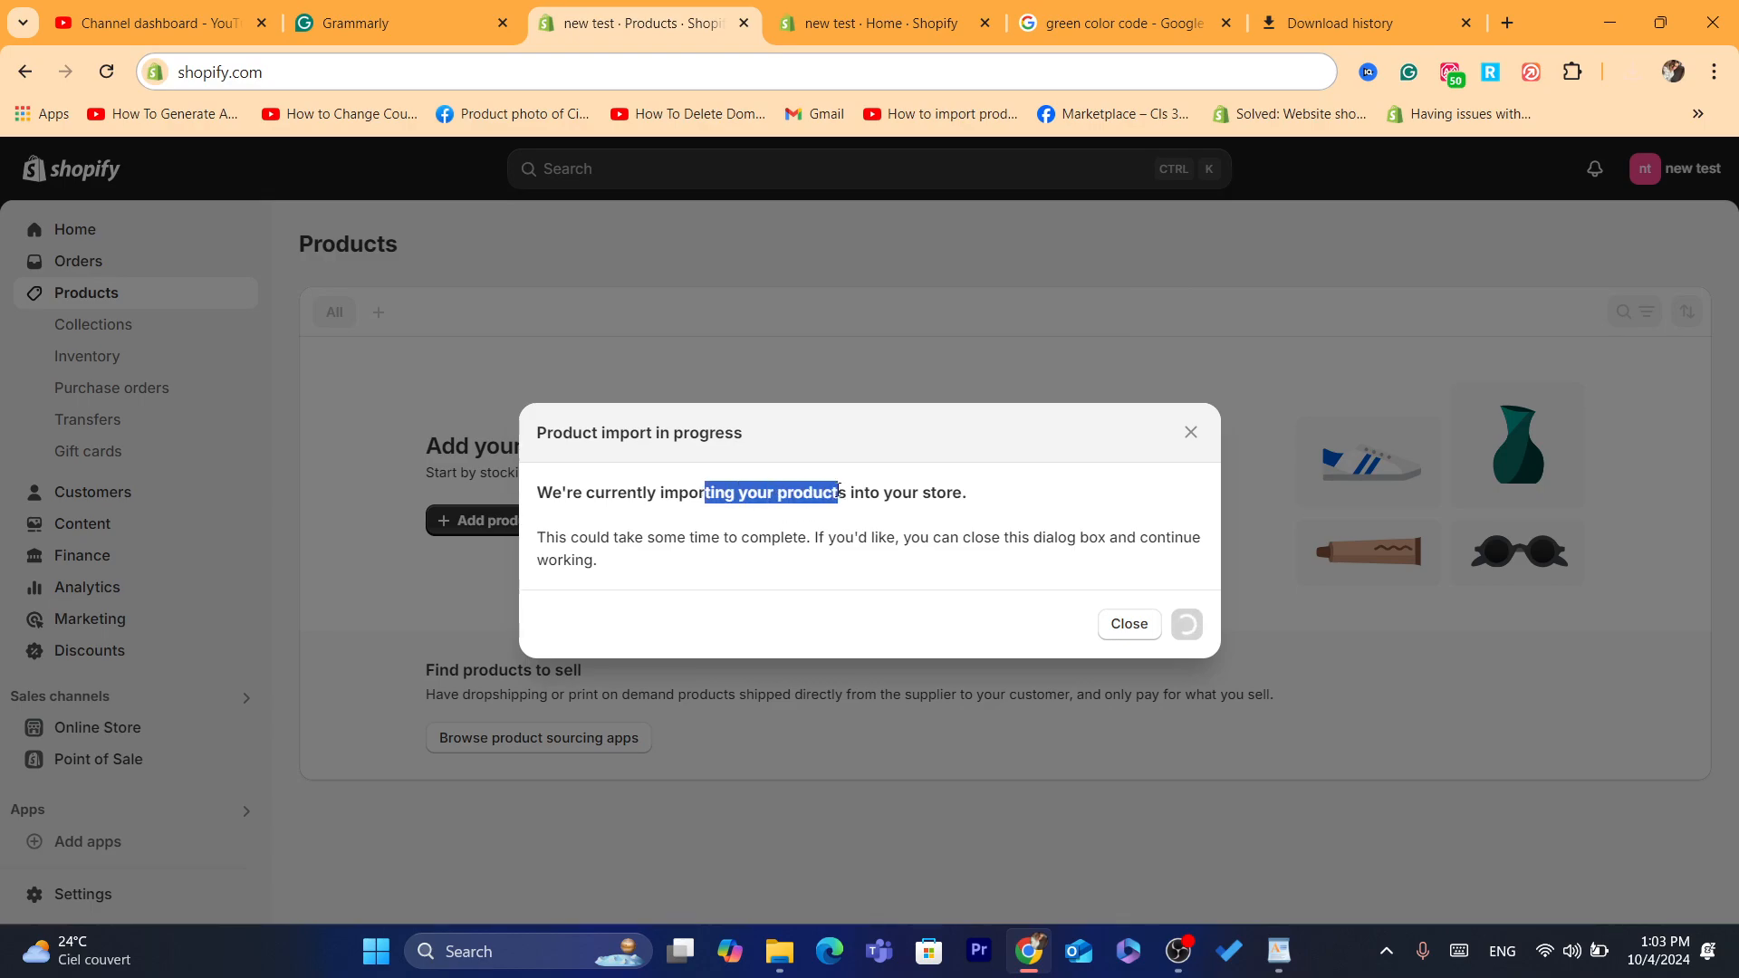
{"action": "left_click", "coordinate": [838, 490]}
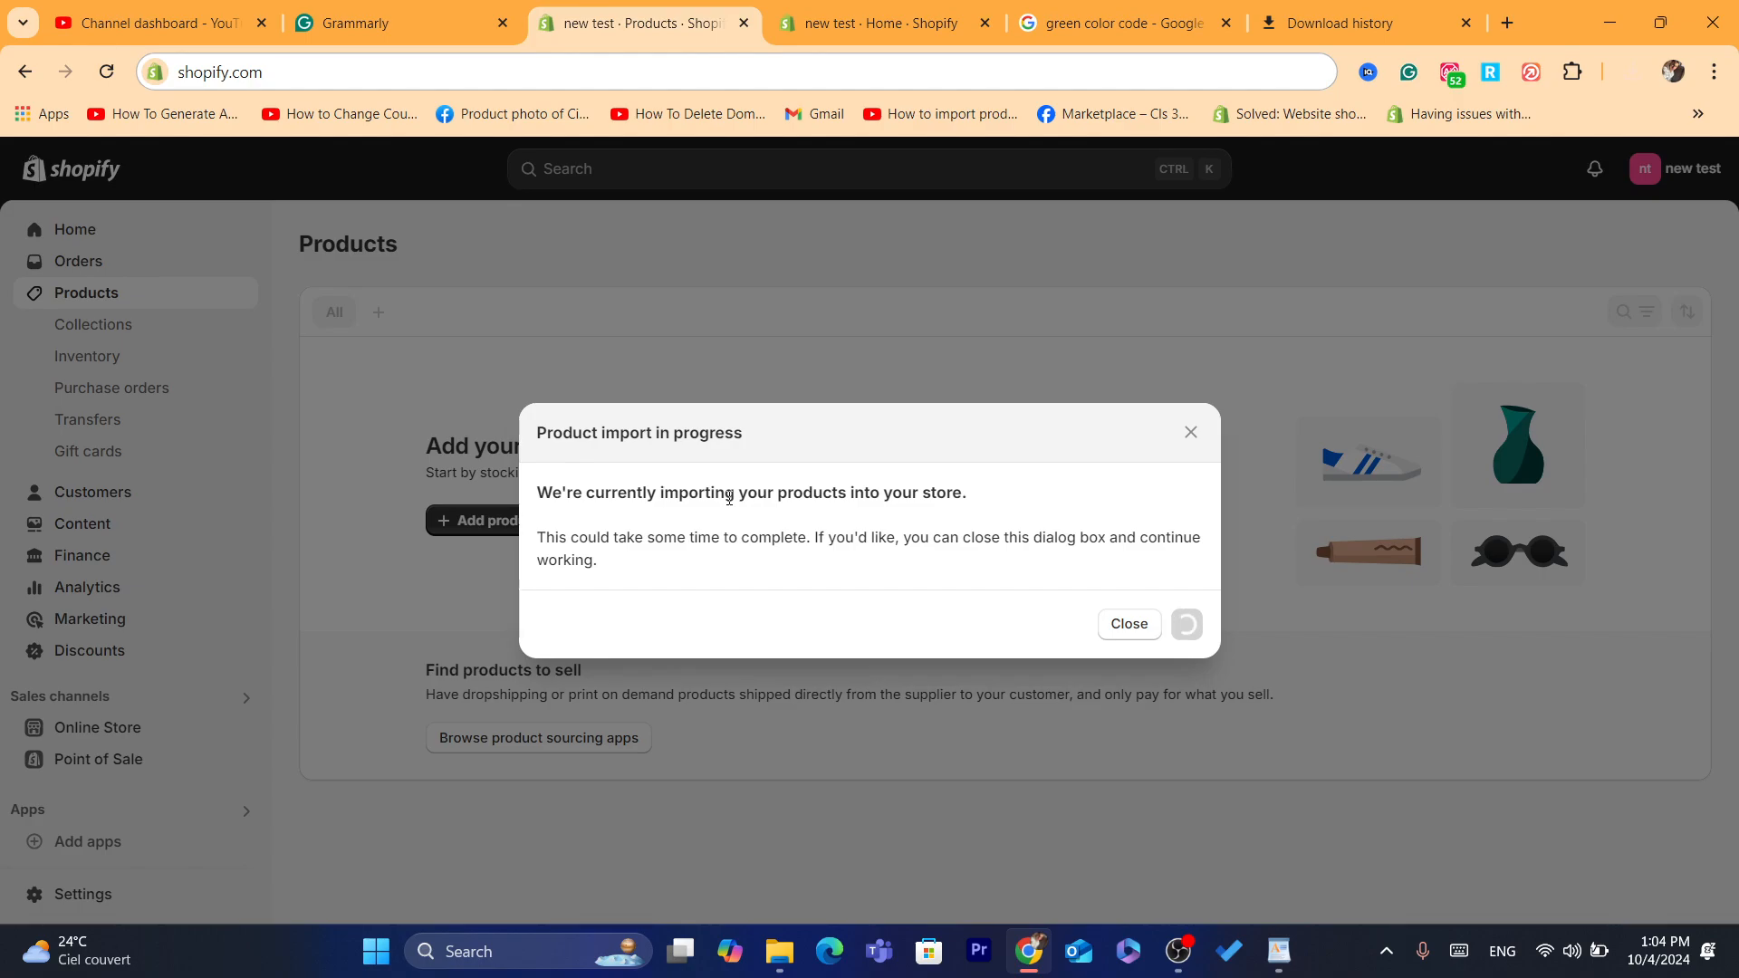
Step: Check the "new test" store's product list, preview the Chic Boxy Crossbody Bags product on the online store, and close the preview
{"action": "left_click", "coordinate": [868, 23]}
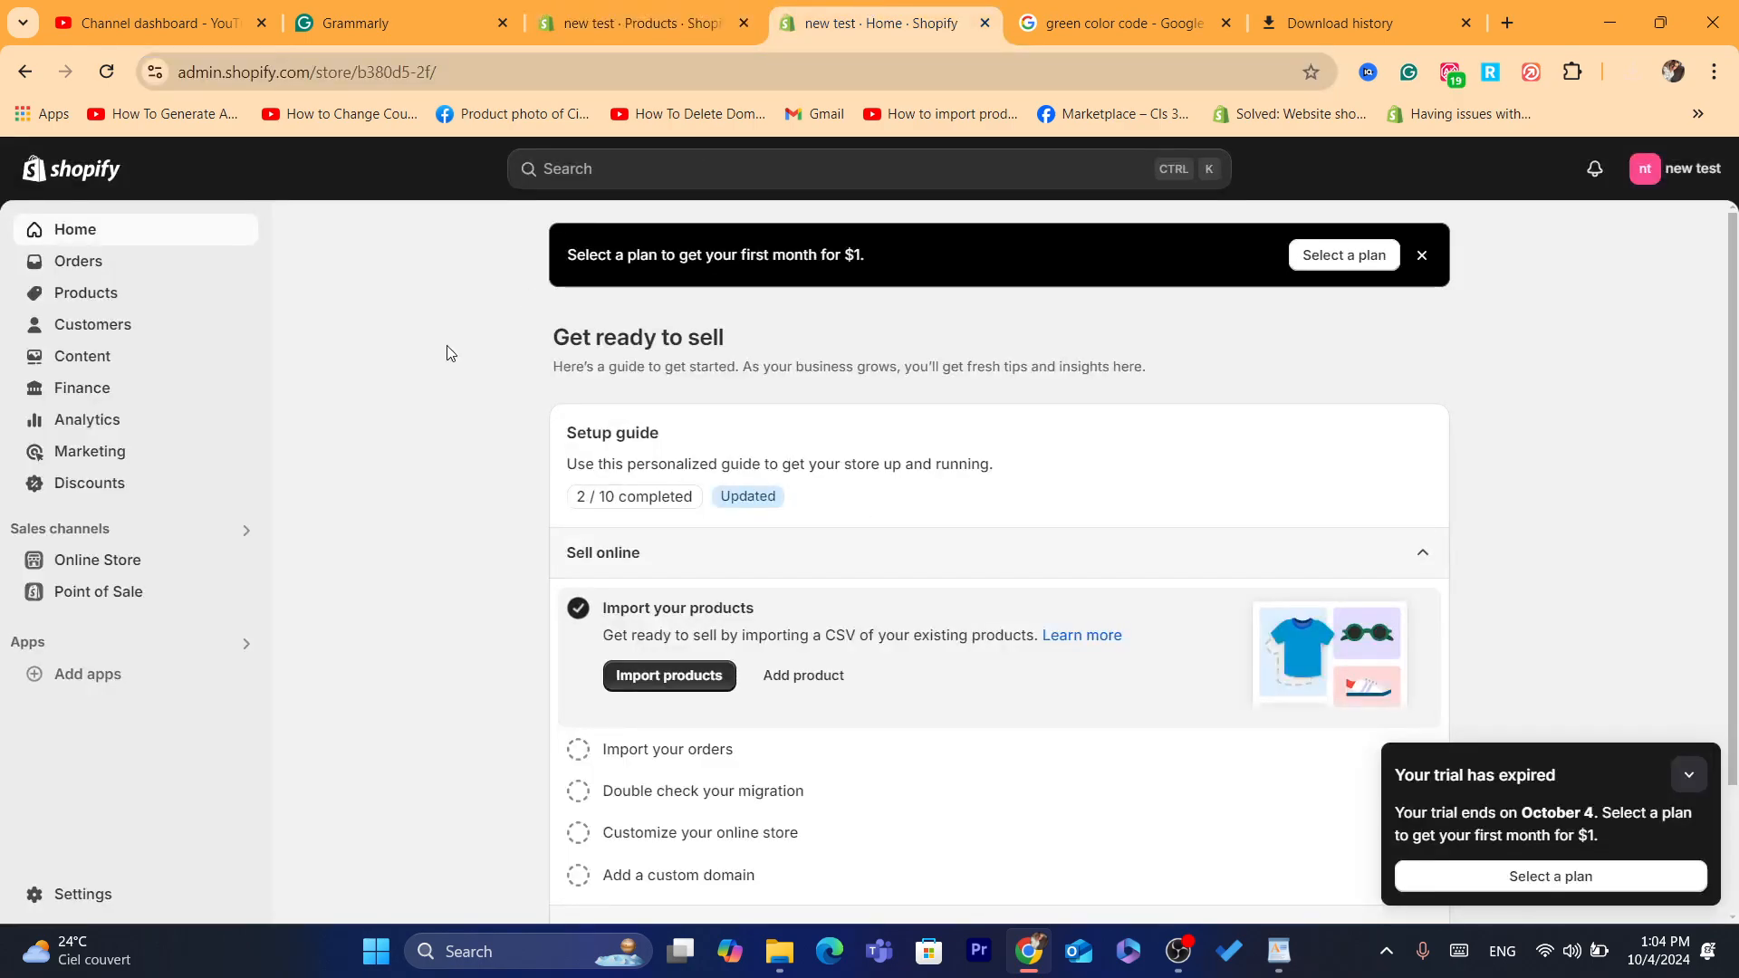
{"action": "left_click", "coordinate": [68, 296]}
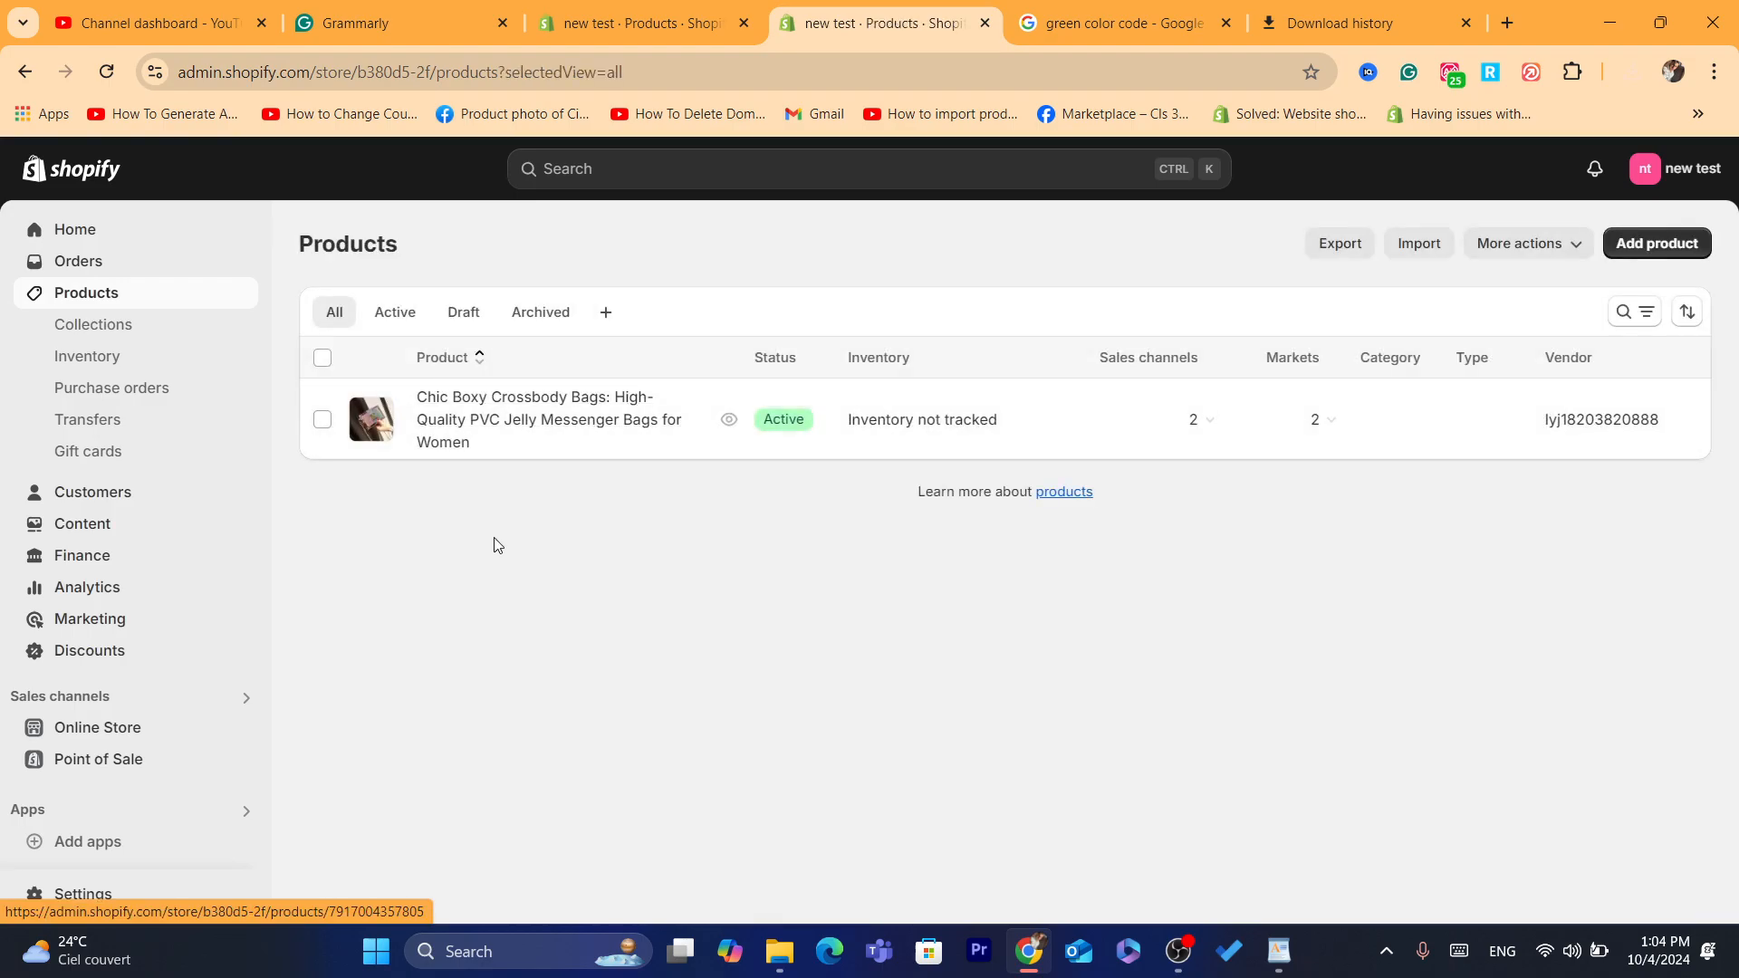
{"action": "left_click", "coordinate": [722, 429]}
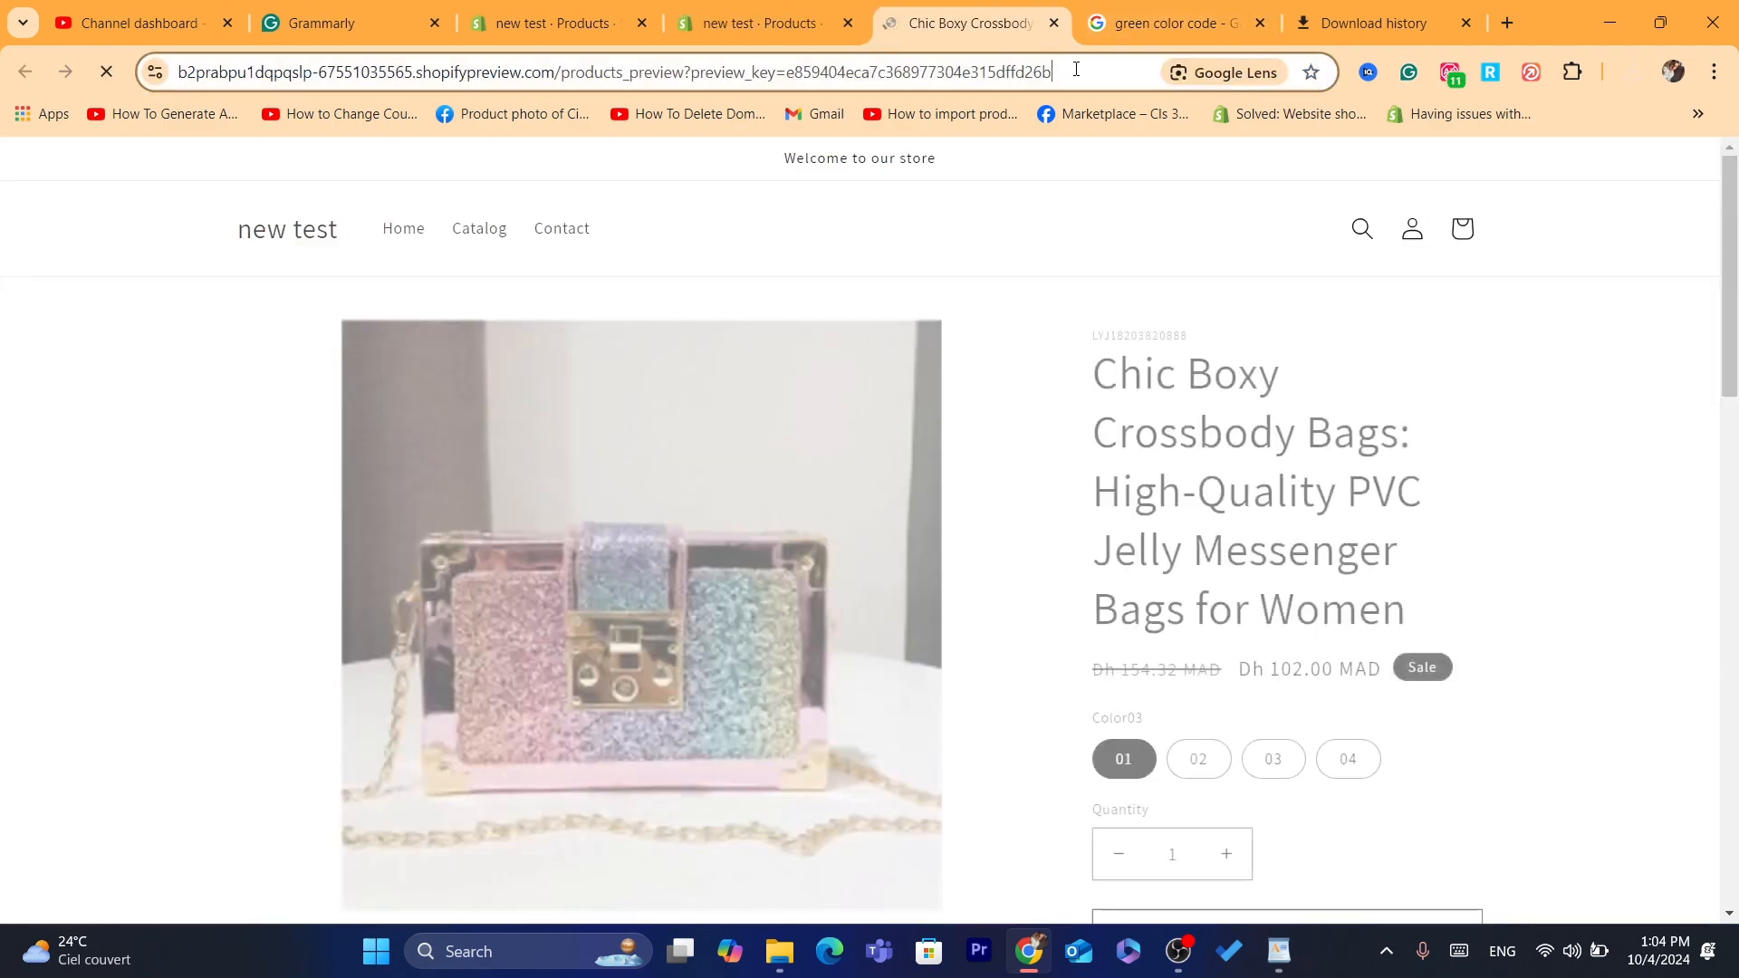
{"action": "left_click", "coordinate": [1076, 70]}
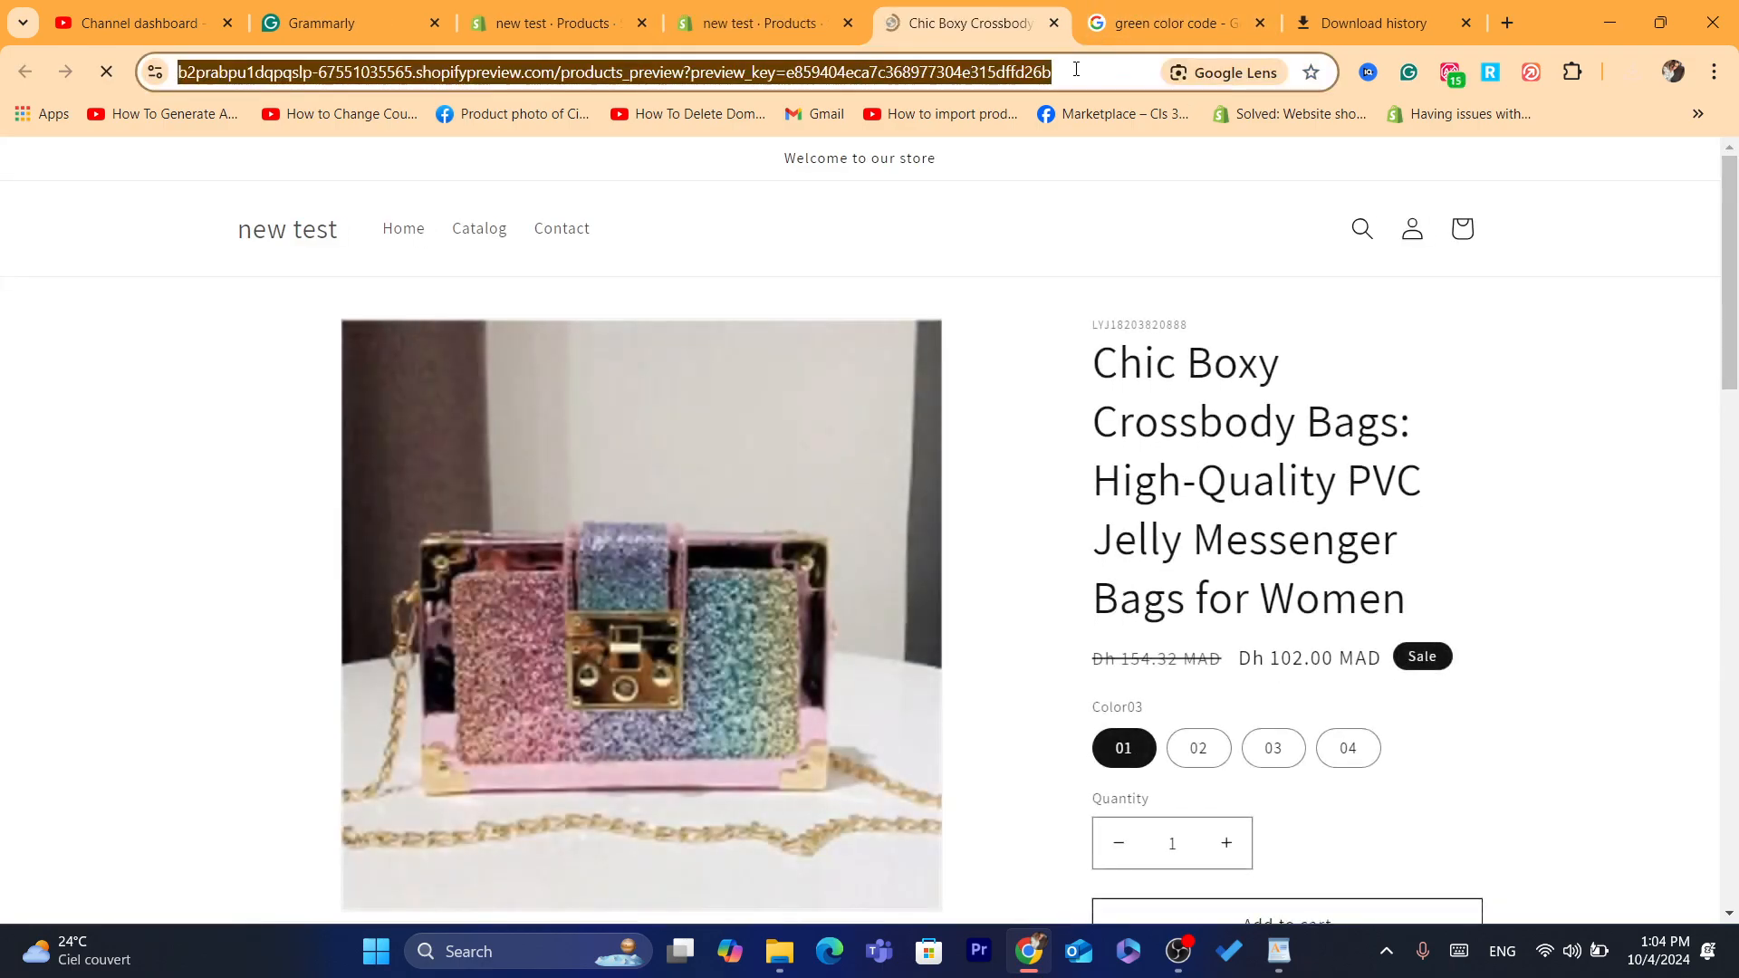
{"action": "left_click", "coordinate": [1076, 69]}
{"action": "left_click_drag", "start_coordinate": [1076, 70], "coordinate": [174, 72]}
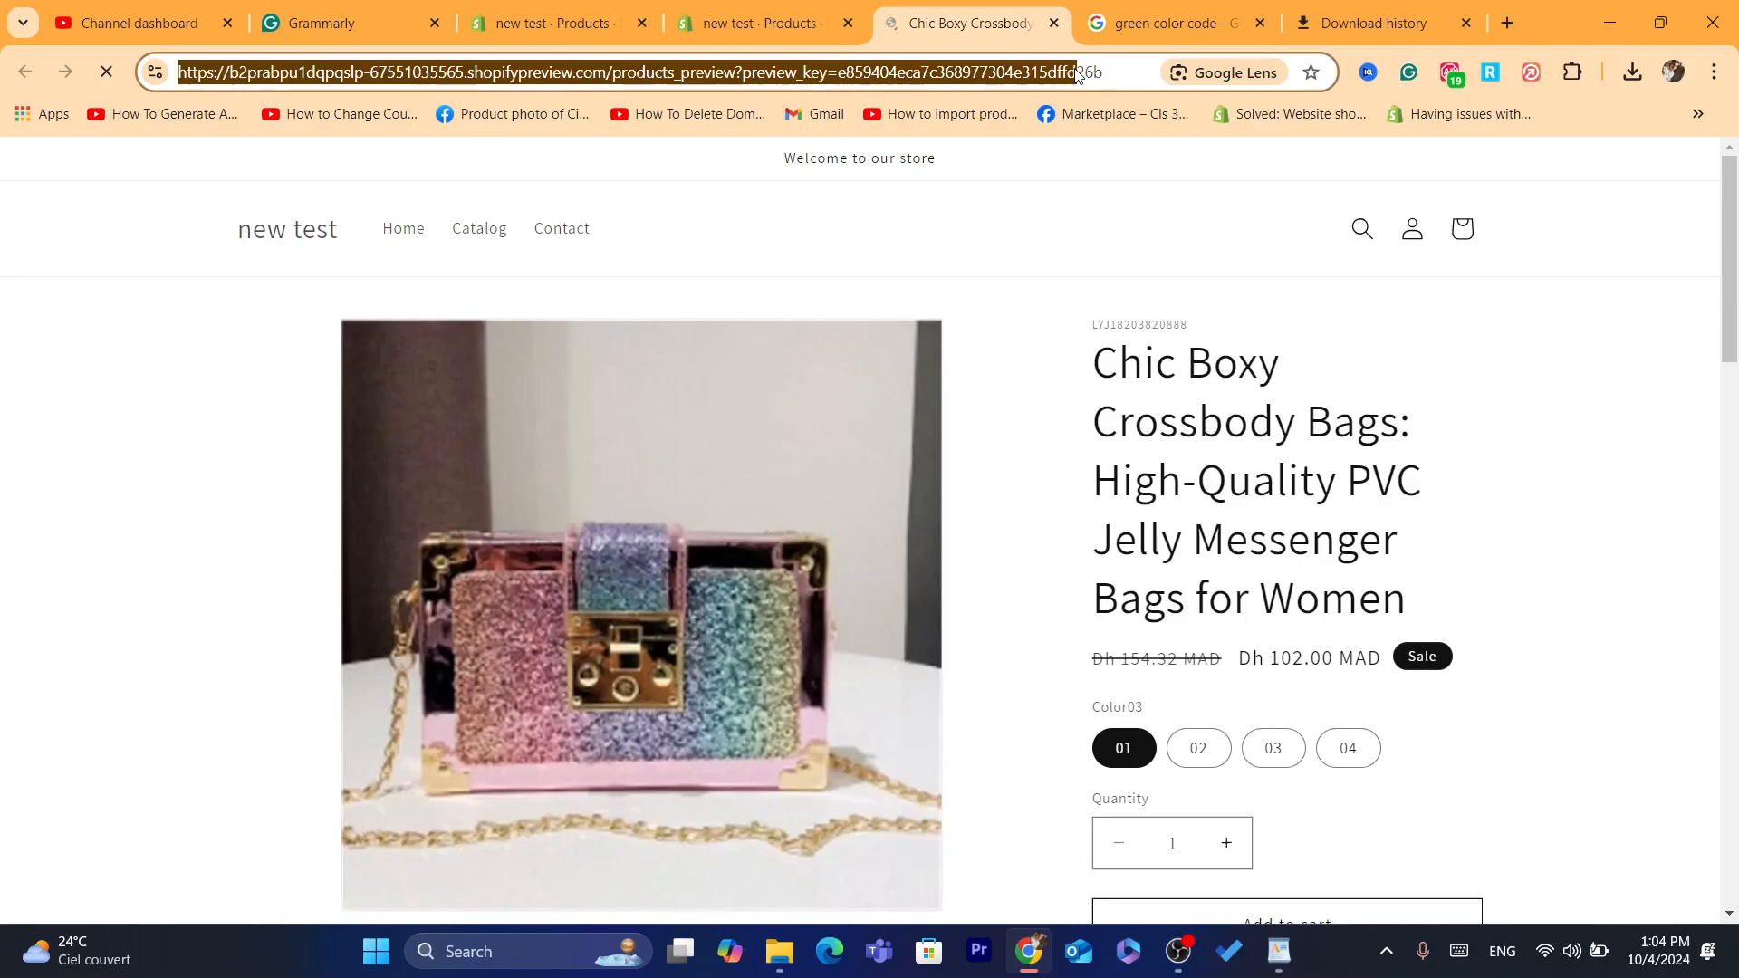
{"action": "left_click", "coordinate": [1051, 23]}
Step: Check the import progress, reload the "new test" product list and preview the 1PC Stainless Steel Watermelon Slicer product on the online store
{"action": "left_click", "coordinate": [544, 23]}
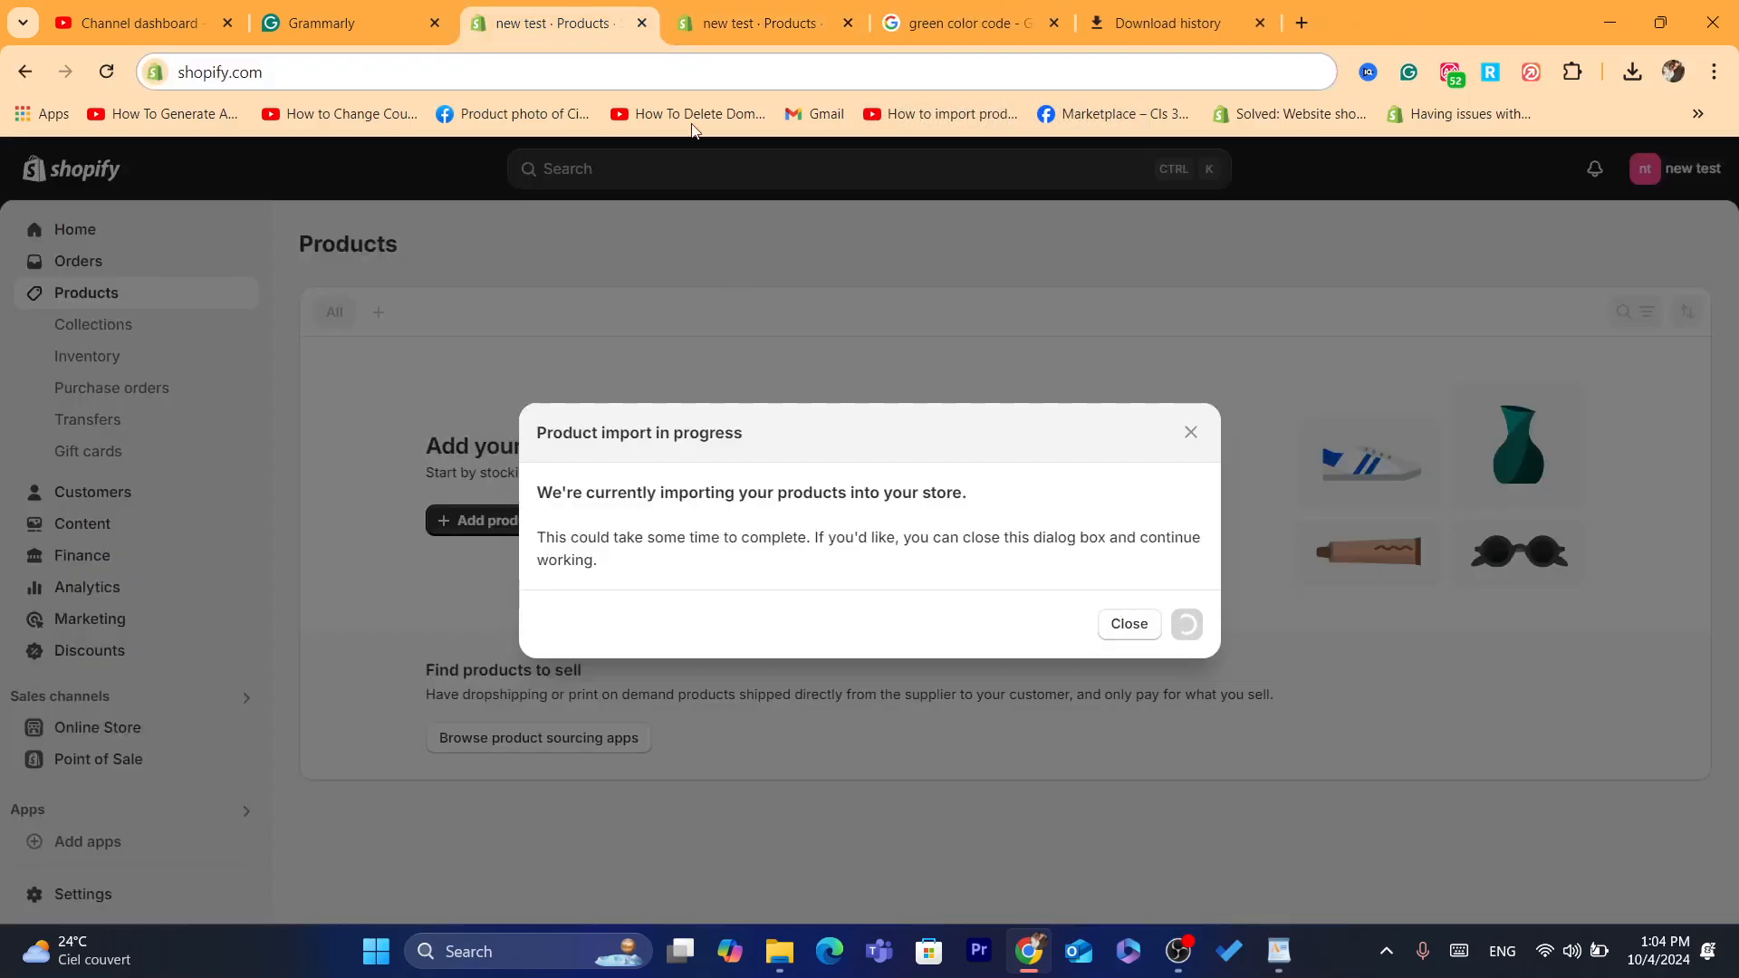
{"action": "left_click", "coordinate": [756, 23]}
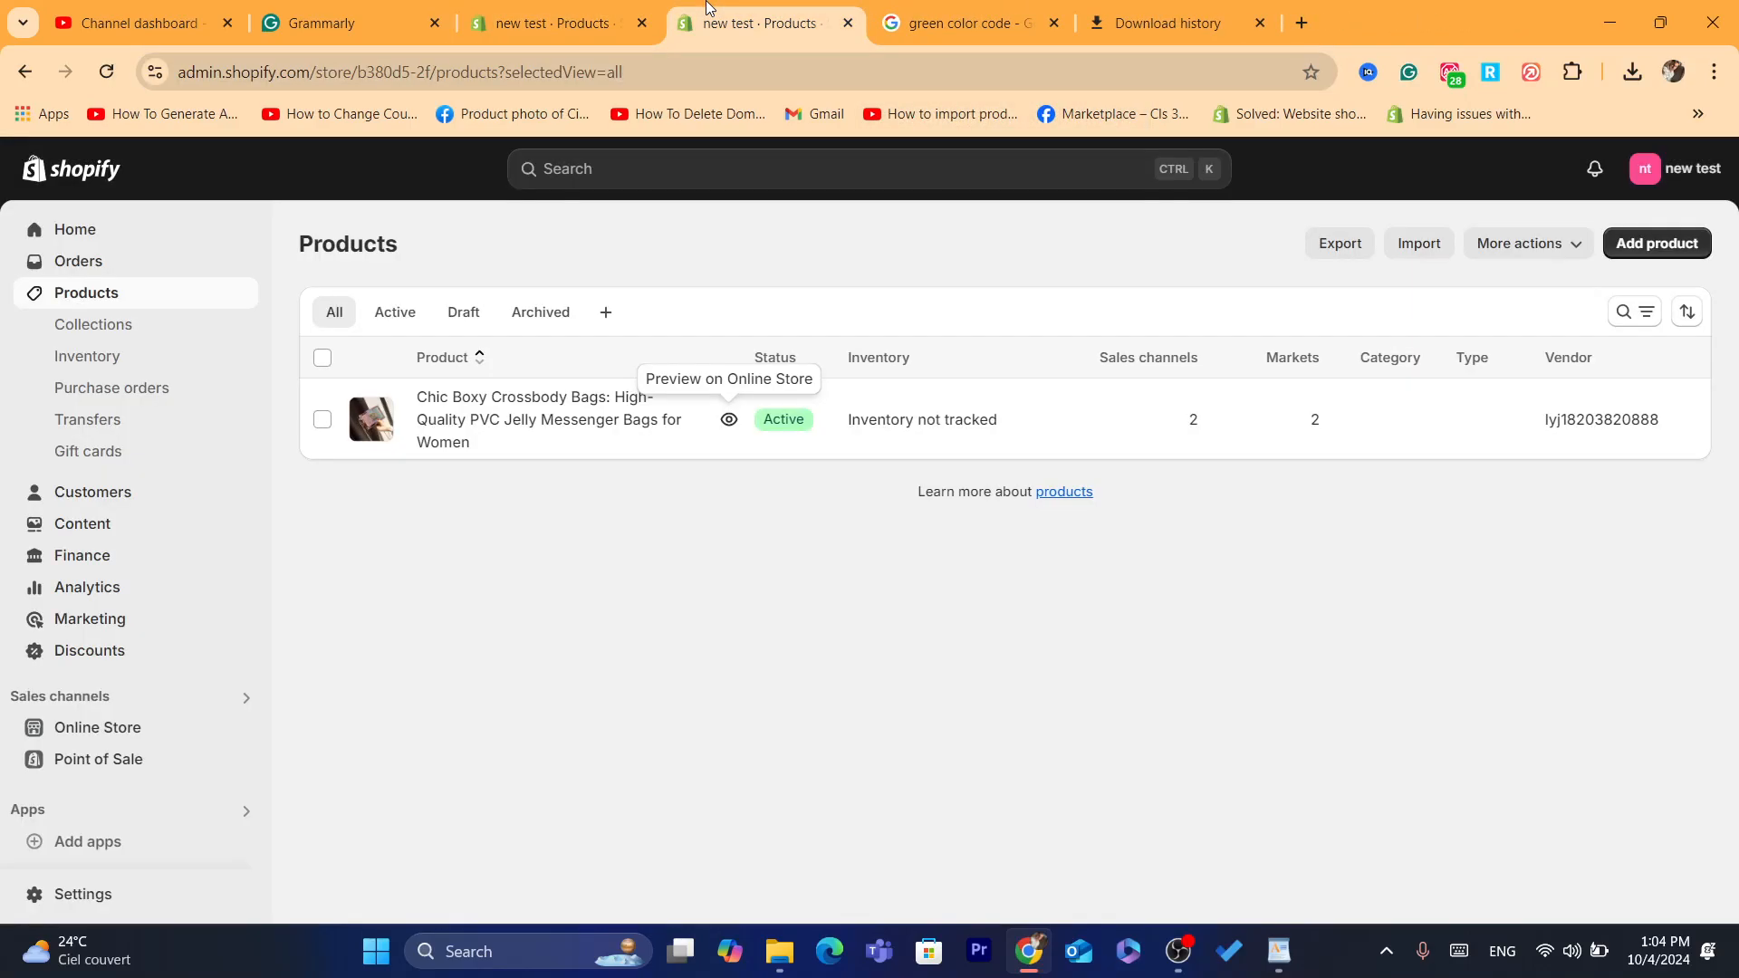
{"action": "left_click", "coordinate": [749, 66]}
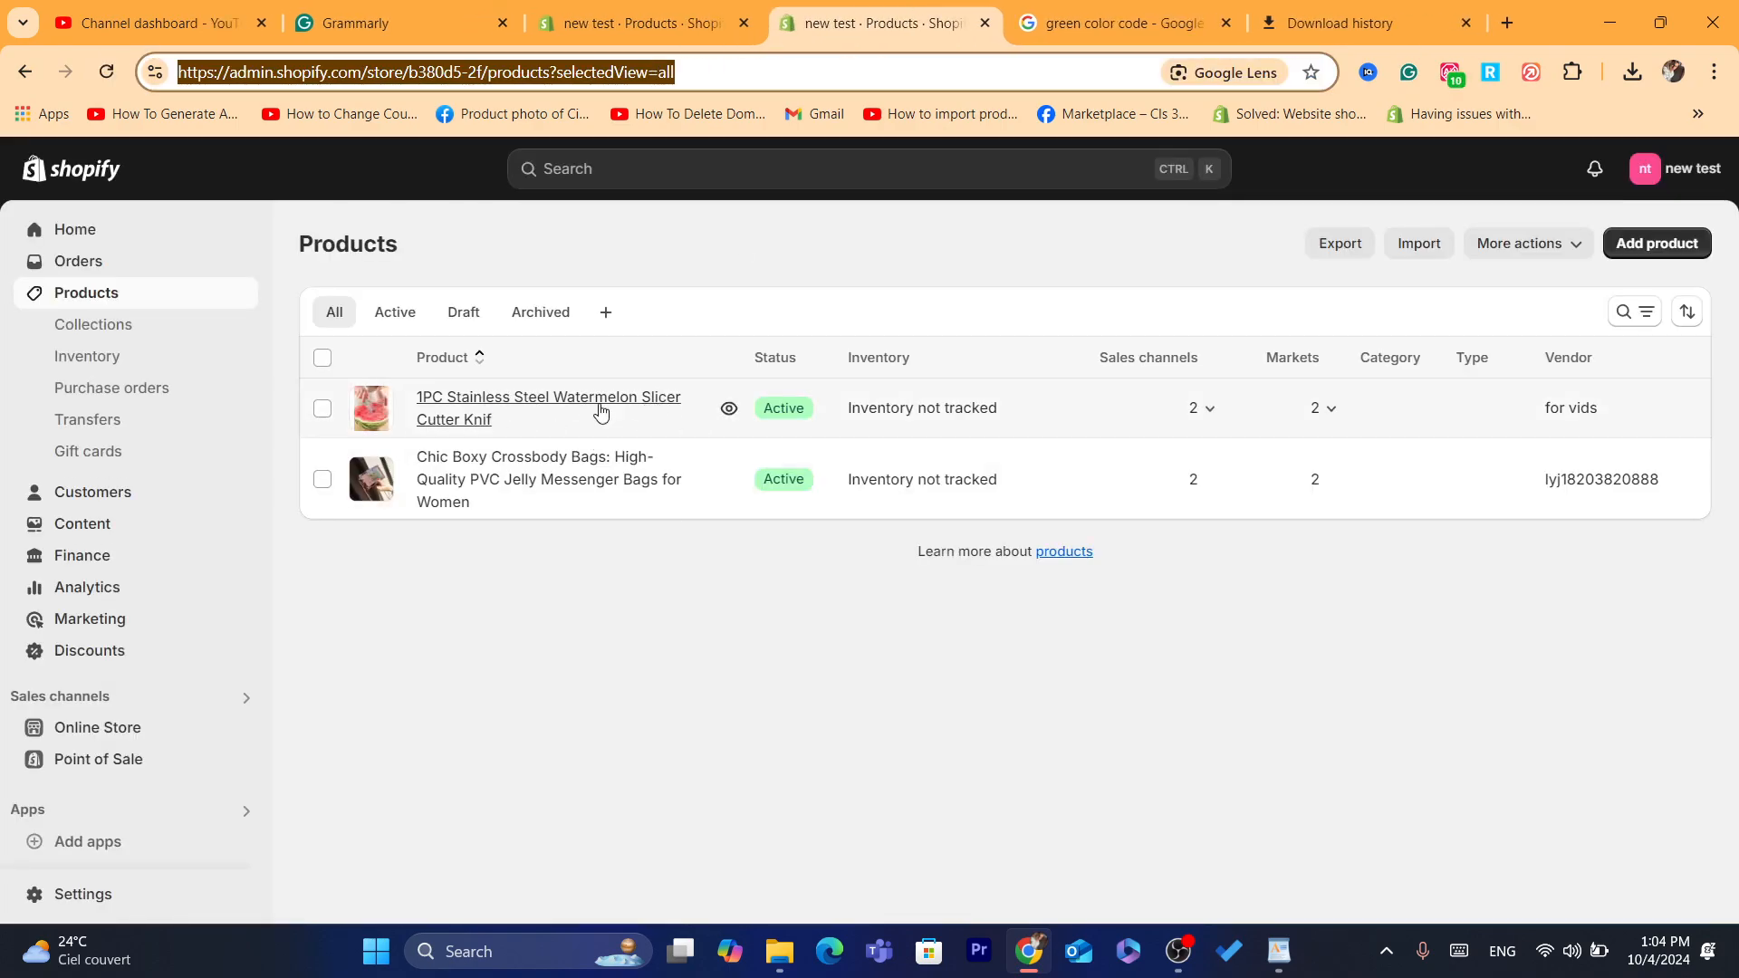
{"action": "left_click", "coordinate": [727, 406]}
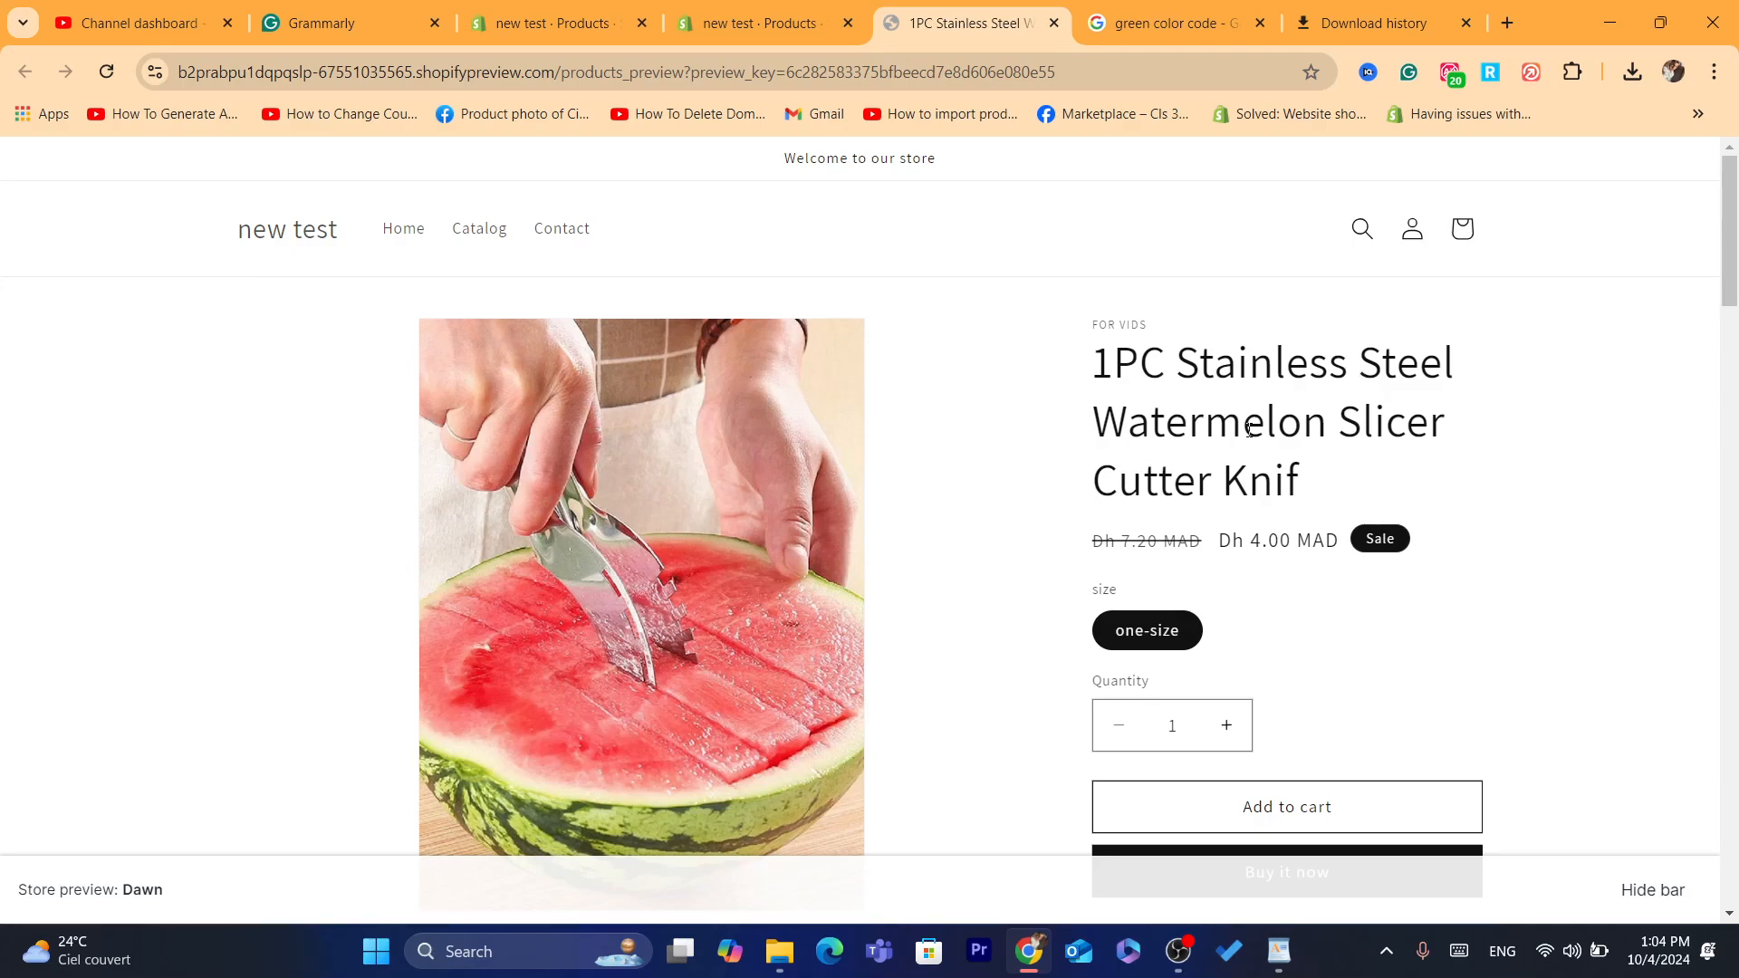
Step: Look through the watermelon slicer's preview page and reload the "new test" product list to check for the remaining imported products
{"action": "scroll", "coordinate": [1736, 222], "scroll_direction": "down", "scroll_amount": 10}
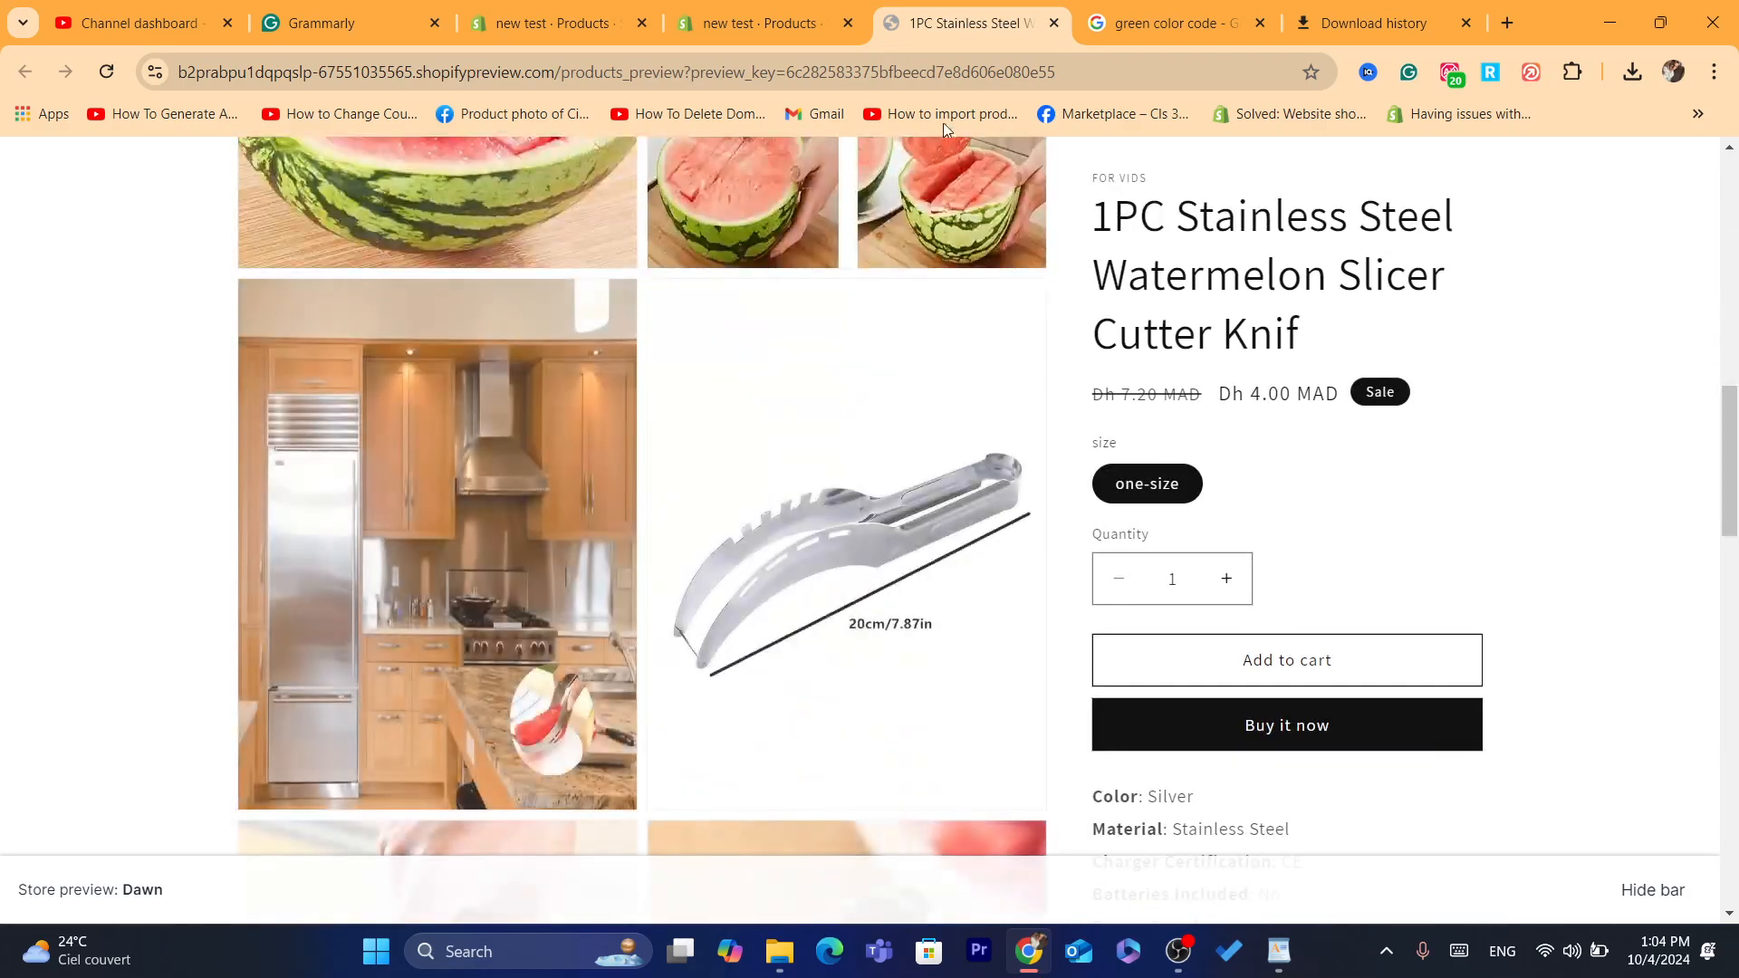
{"action": "left_click", "coordinate": [765, 22]}
{"action": "left_click", "coordinate": [106, 71]}
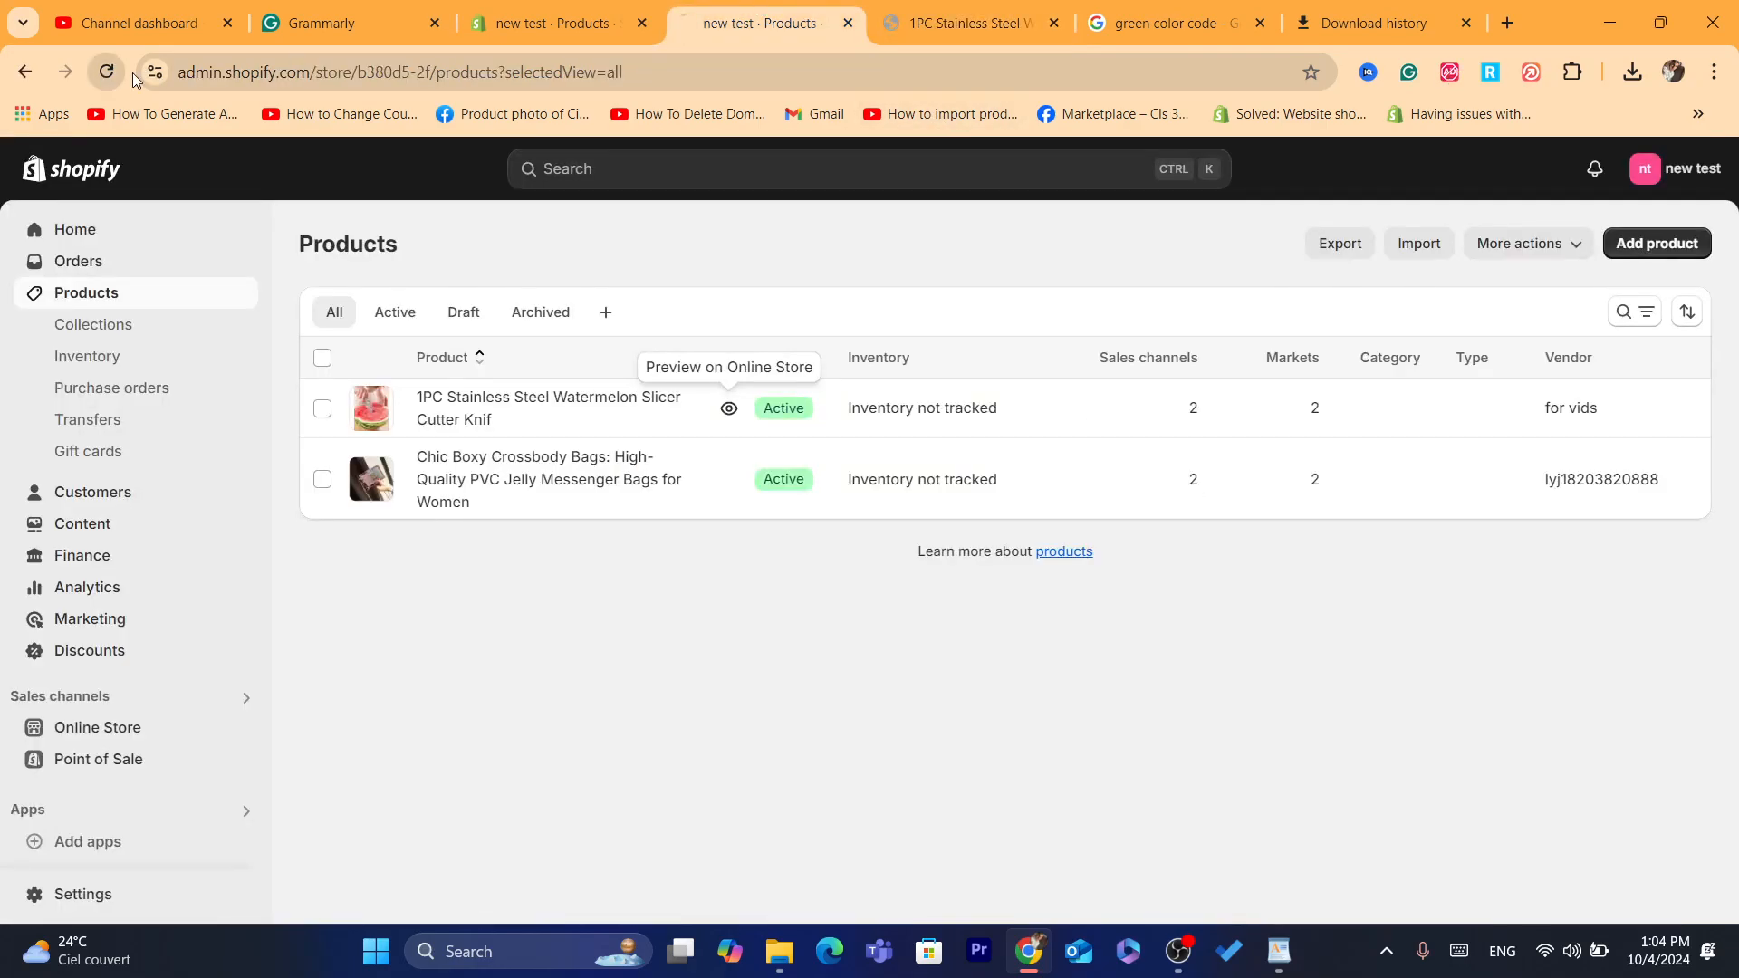
{"action": "left_click", "coordinate": [733, 81]}
{"action": "left_click", "coordinate": [732, 81]}
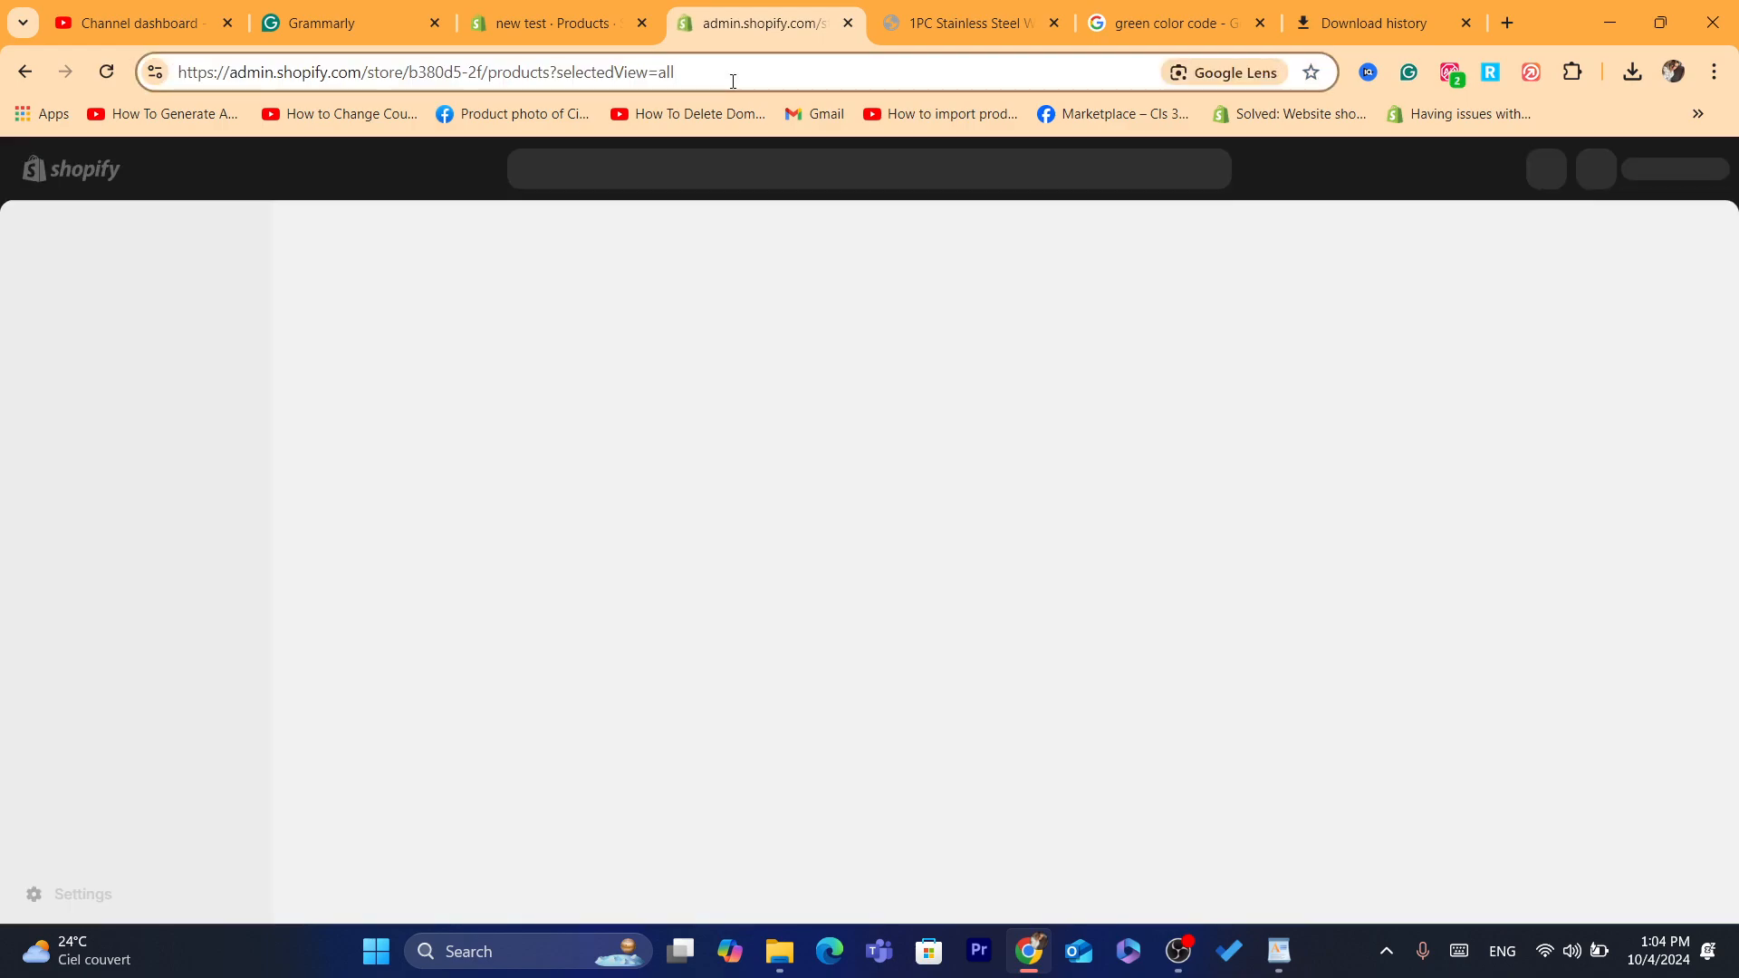
Step: Write "how to import products from shopify store to another shopify store" in the address bar of the other "new test" product list without searching
{"action": "left_click", "coordinate": [567, 13]}
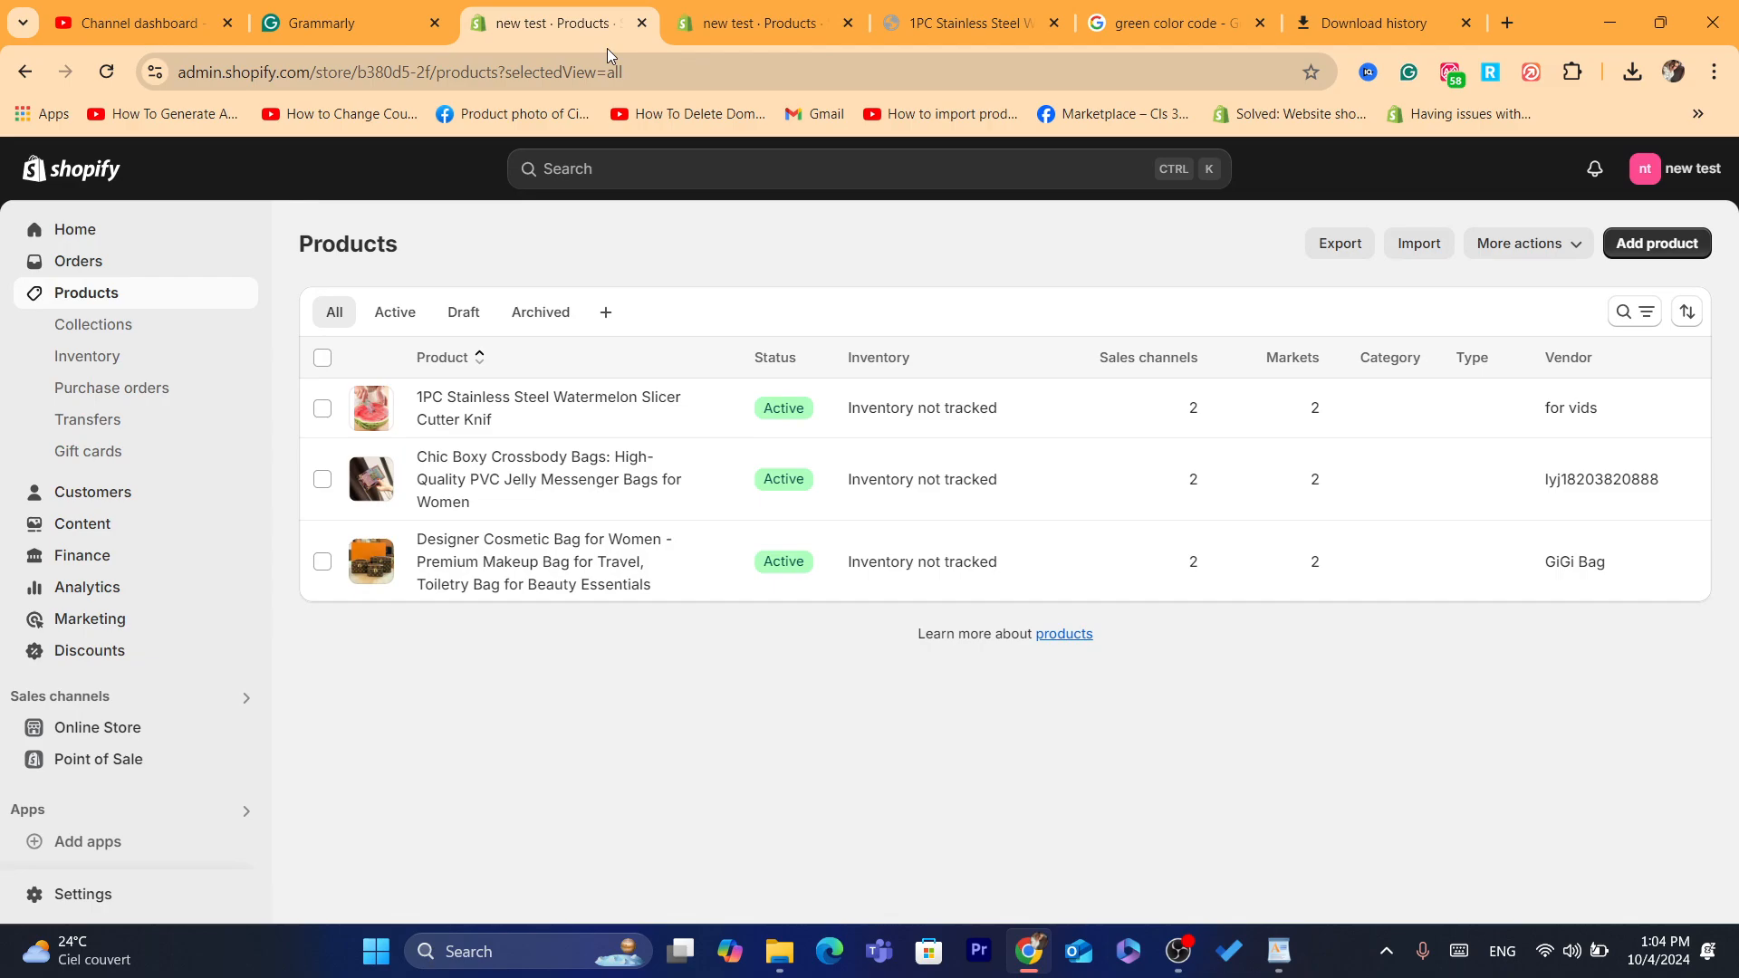
{"action": "double_click", "coordinate": [735, 81]}
{"action": "key", "text": "ctrl+a"}
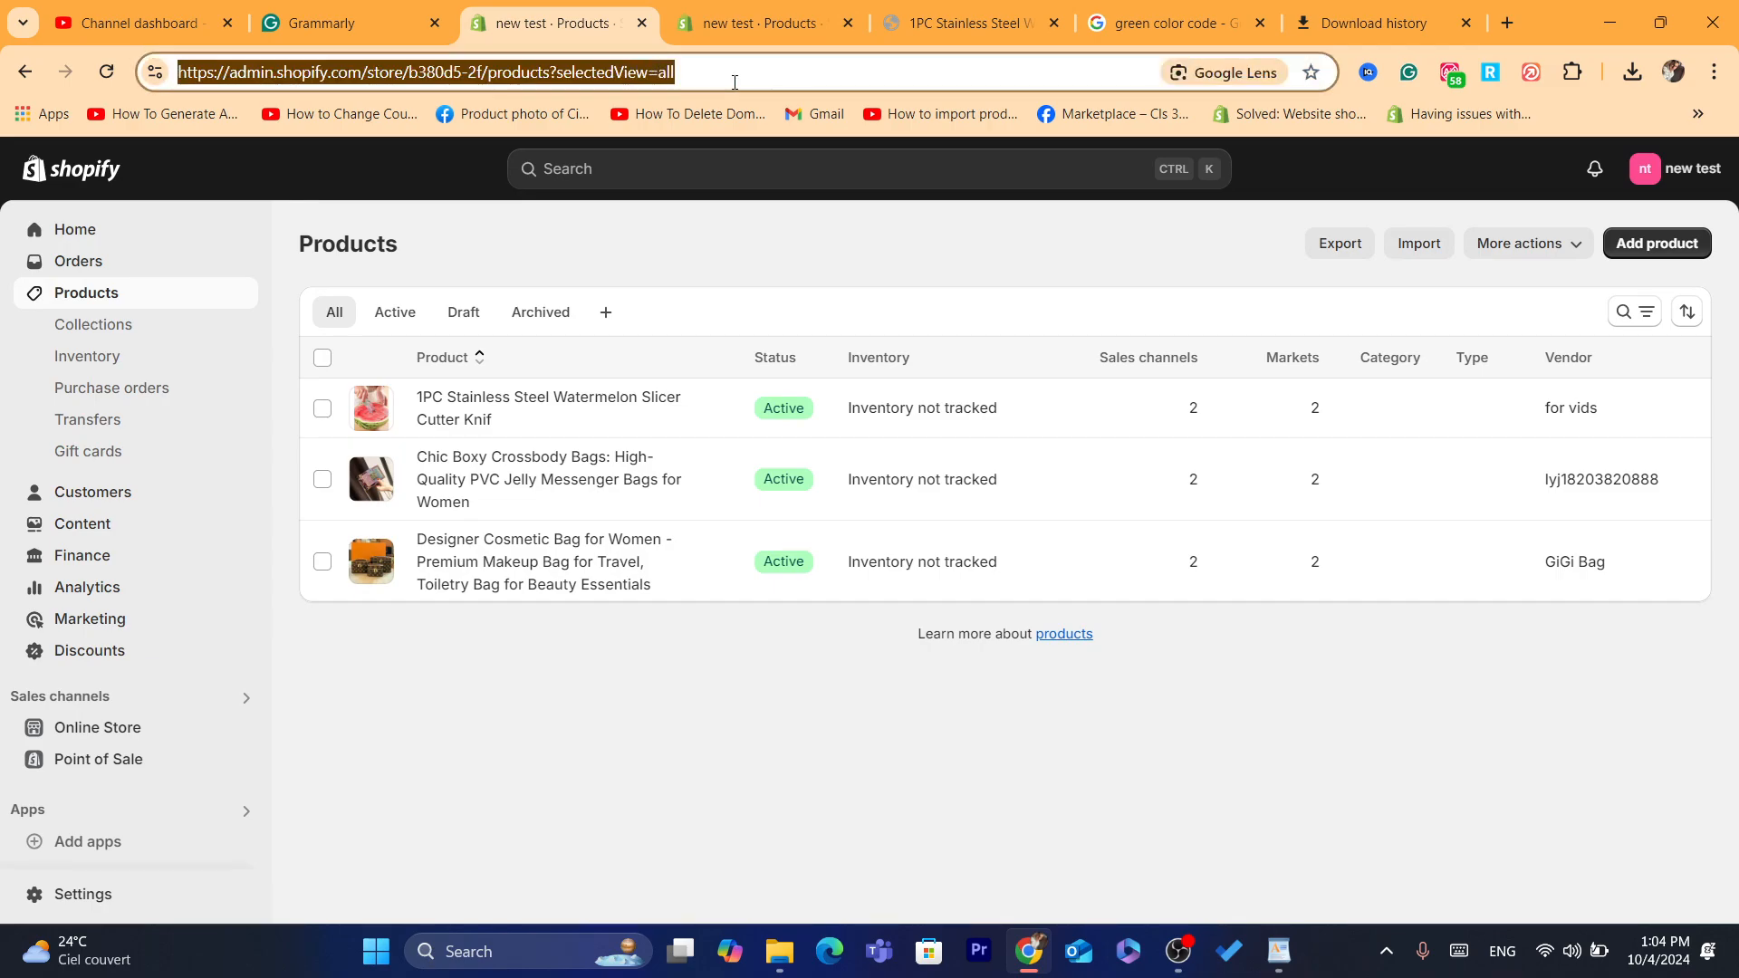
{"action": "type", "text": "how to import products from shopify store to another shopify store"}
{"action": "left_click", "coordinate": [782, 700]}
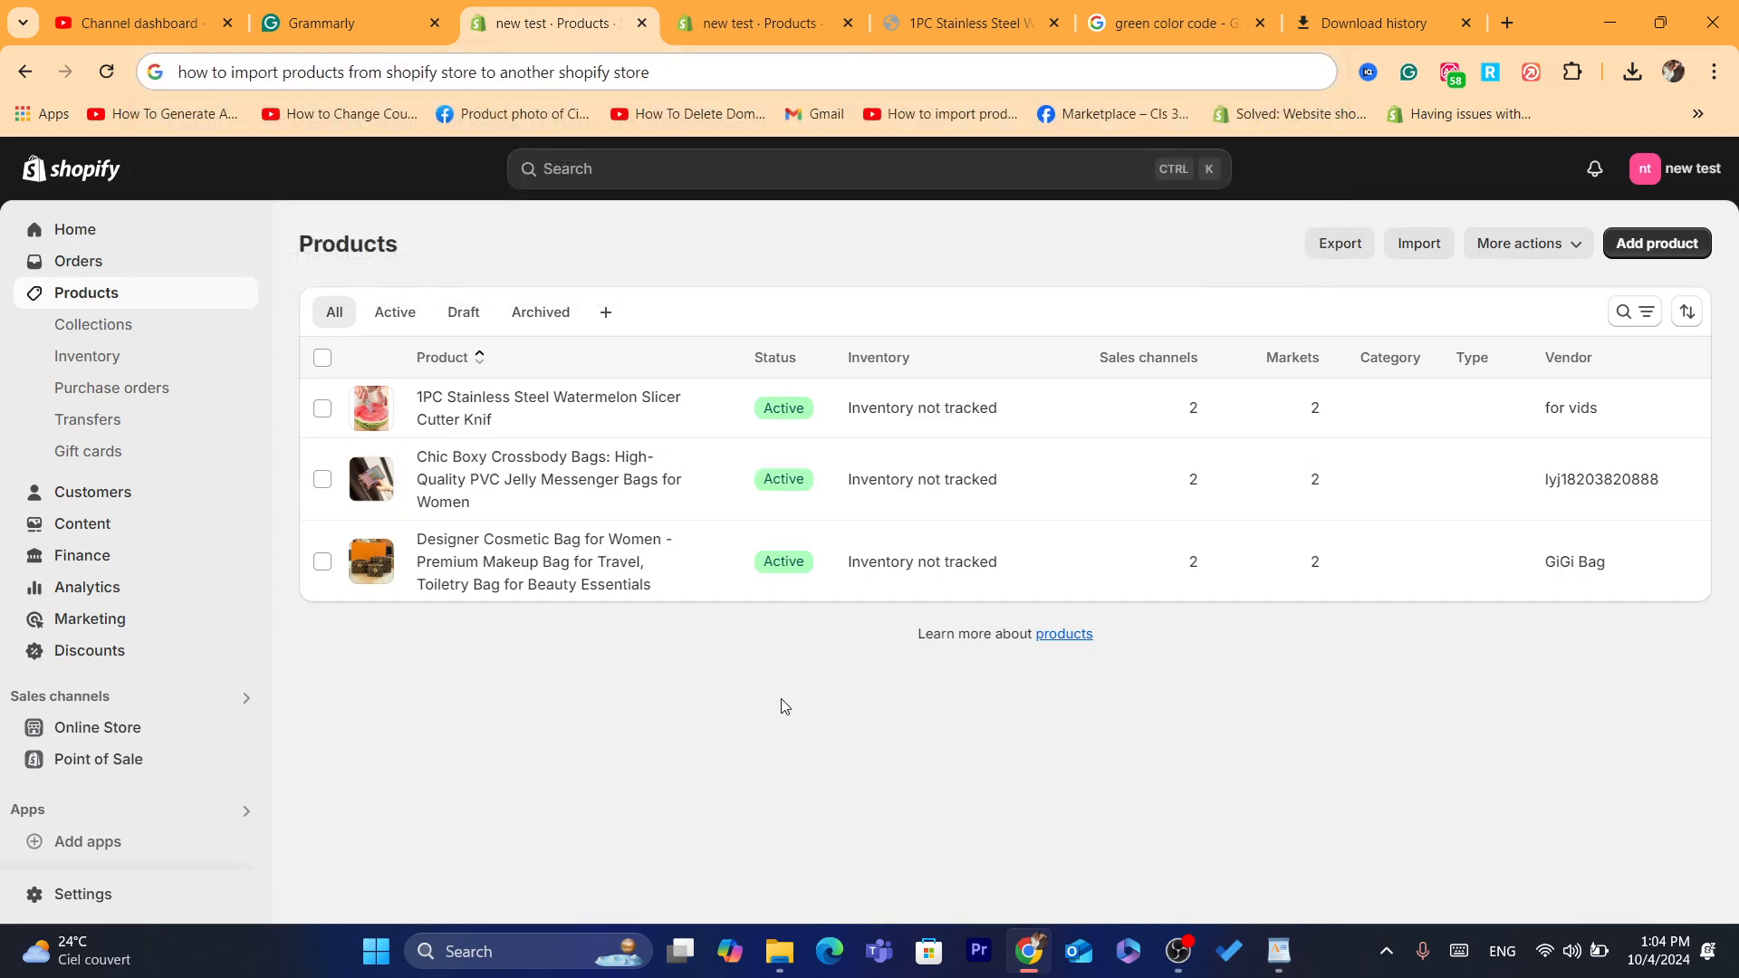